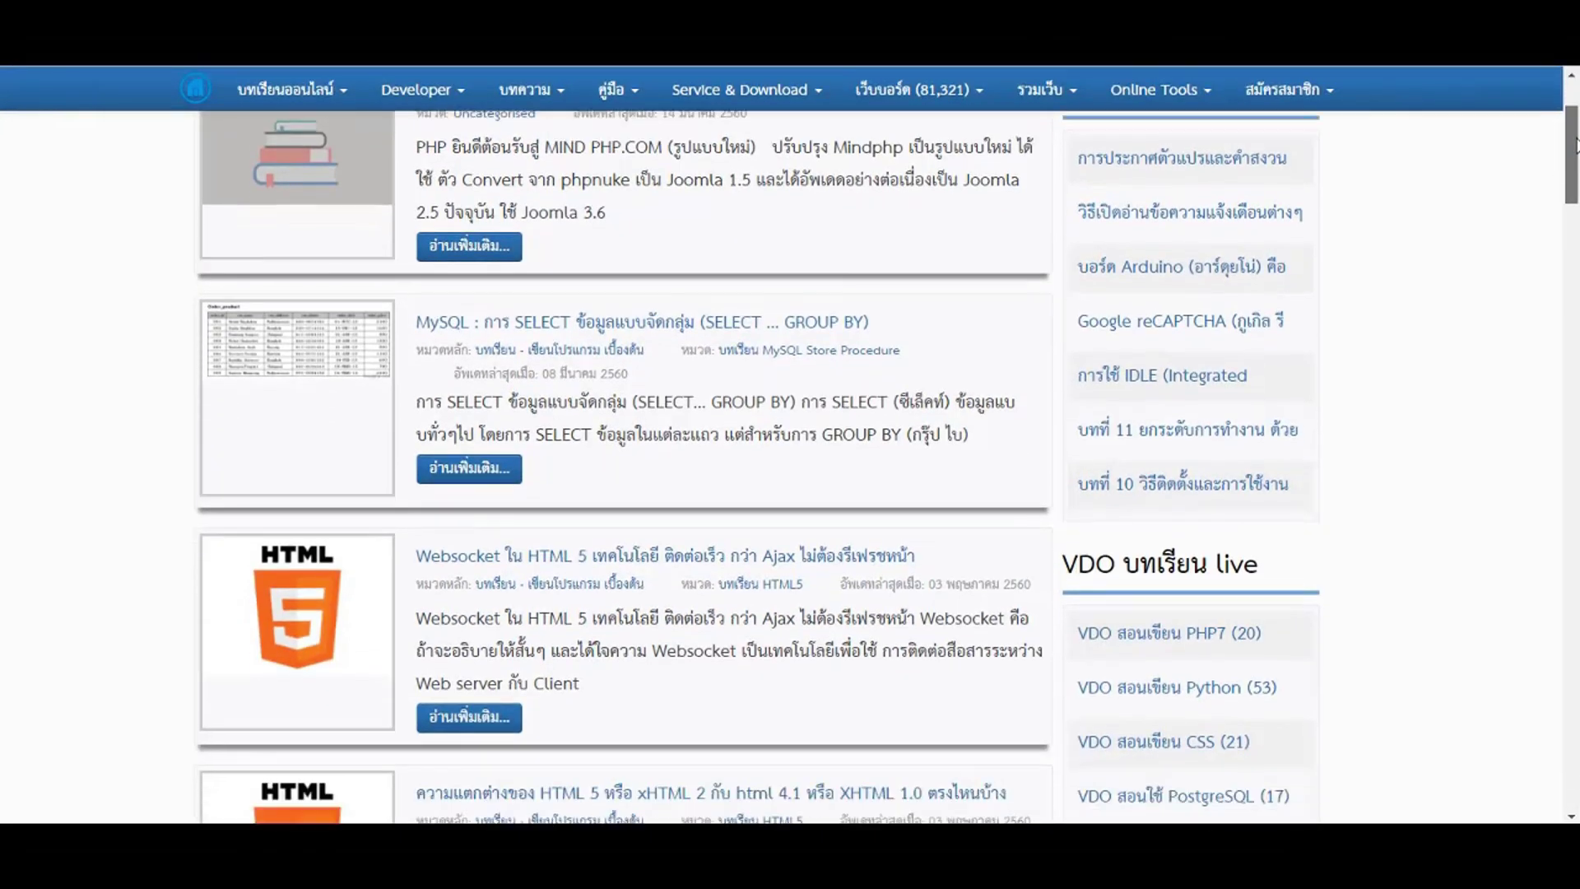
drag(1570, 161, 1570, 456)
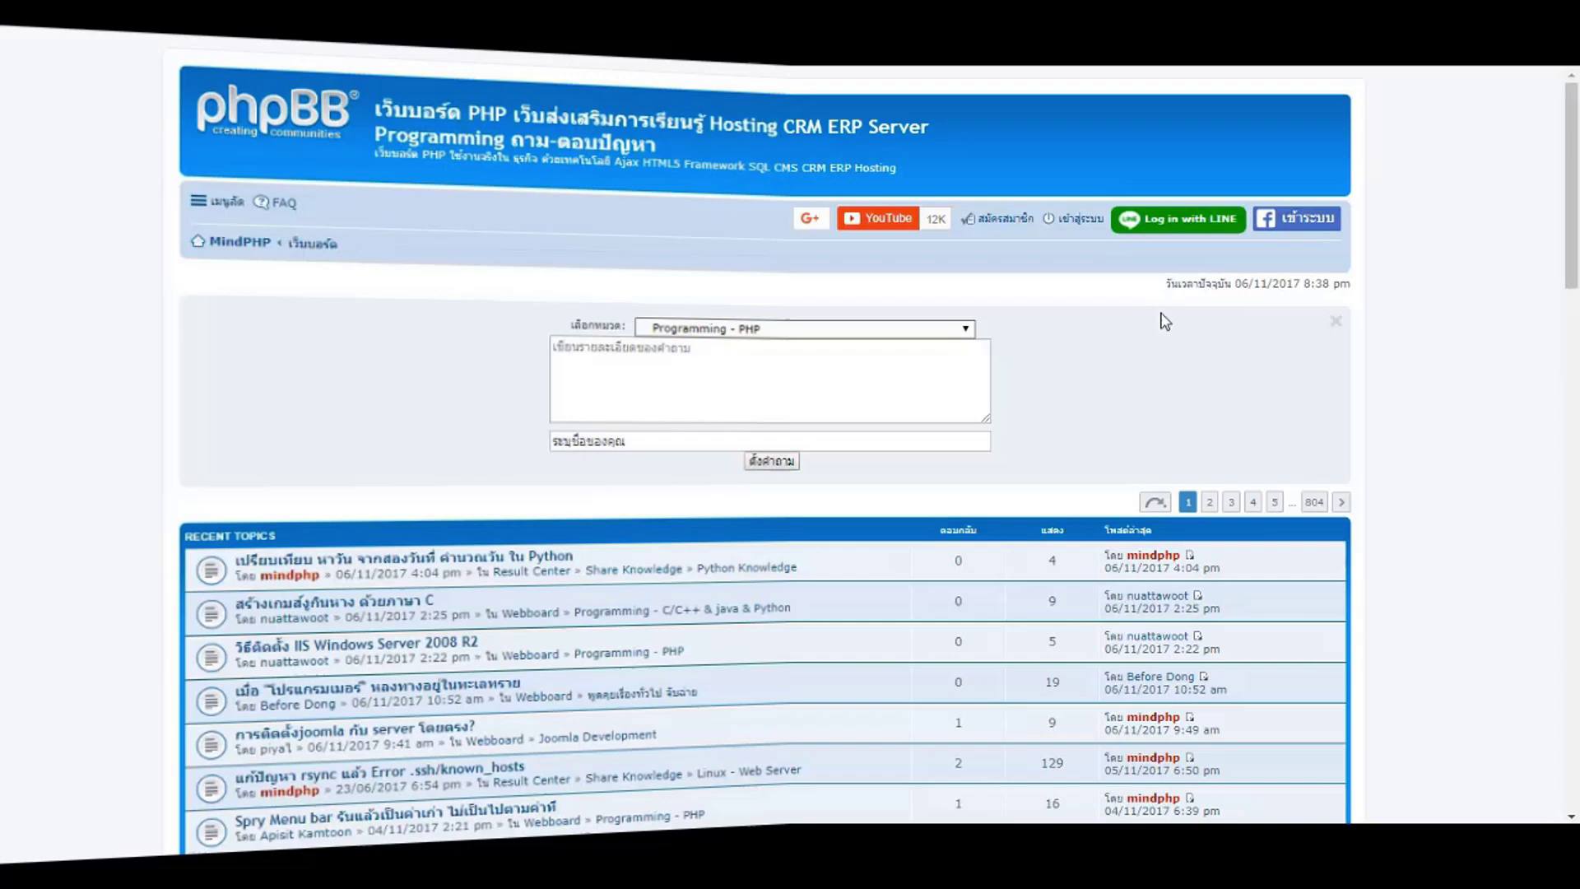
scroll(1448, 327, down, 2)
scroll(1447, 327, down, 2)
scroll(1447, 328, down, 2)
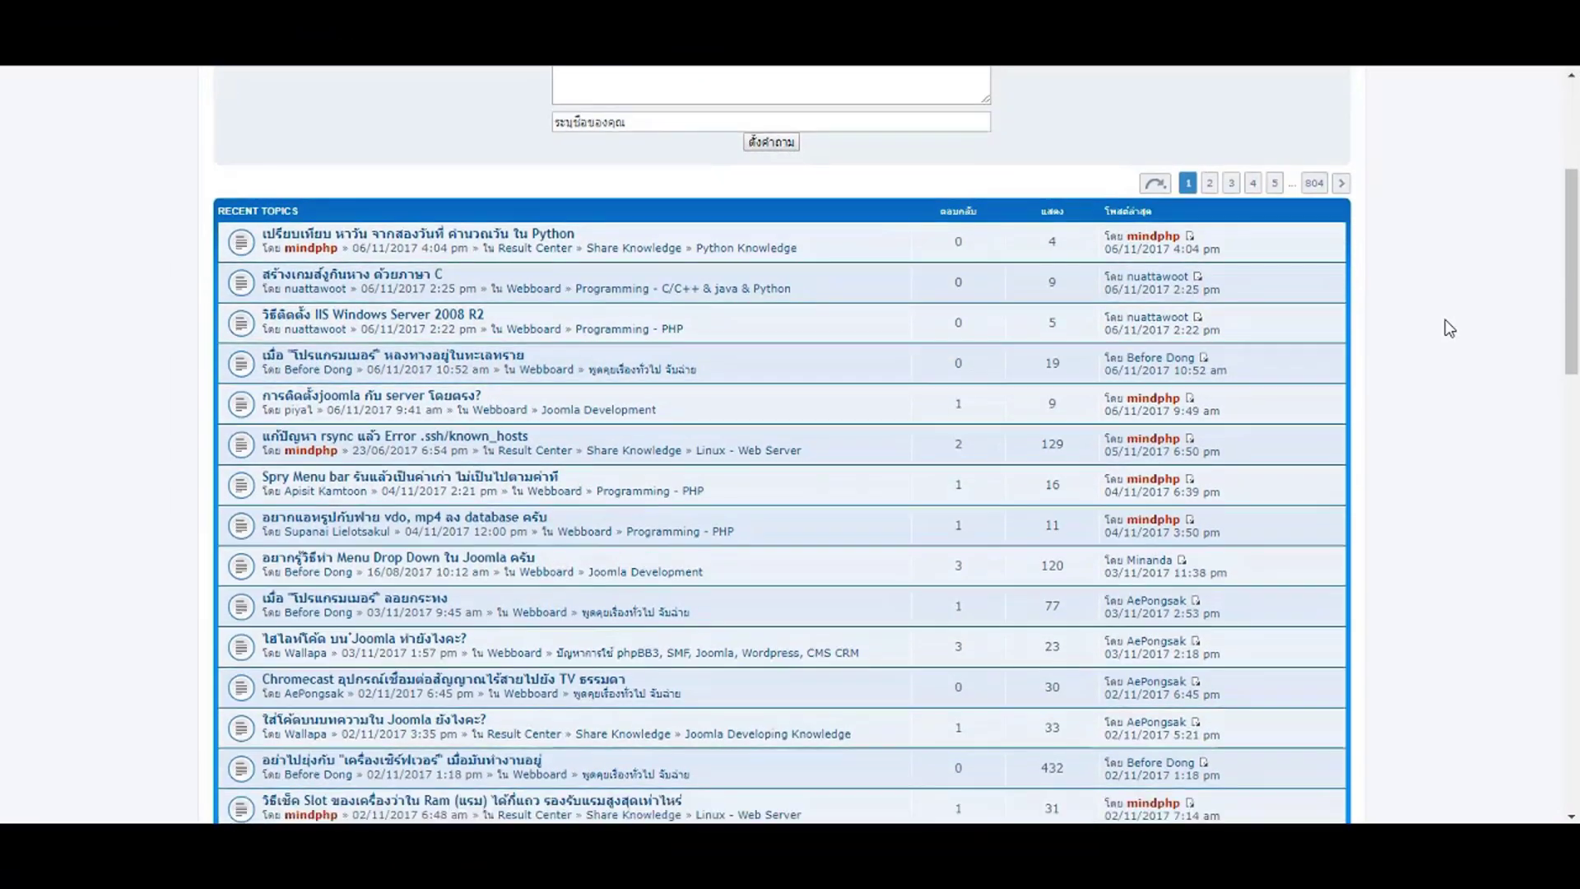
scroll(1447, 327, down, 2)
scroll(1449, 327, down, 2)
scroll(1449, 328, down, 2)
scroll(1449, 328, down, 2)
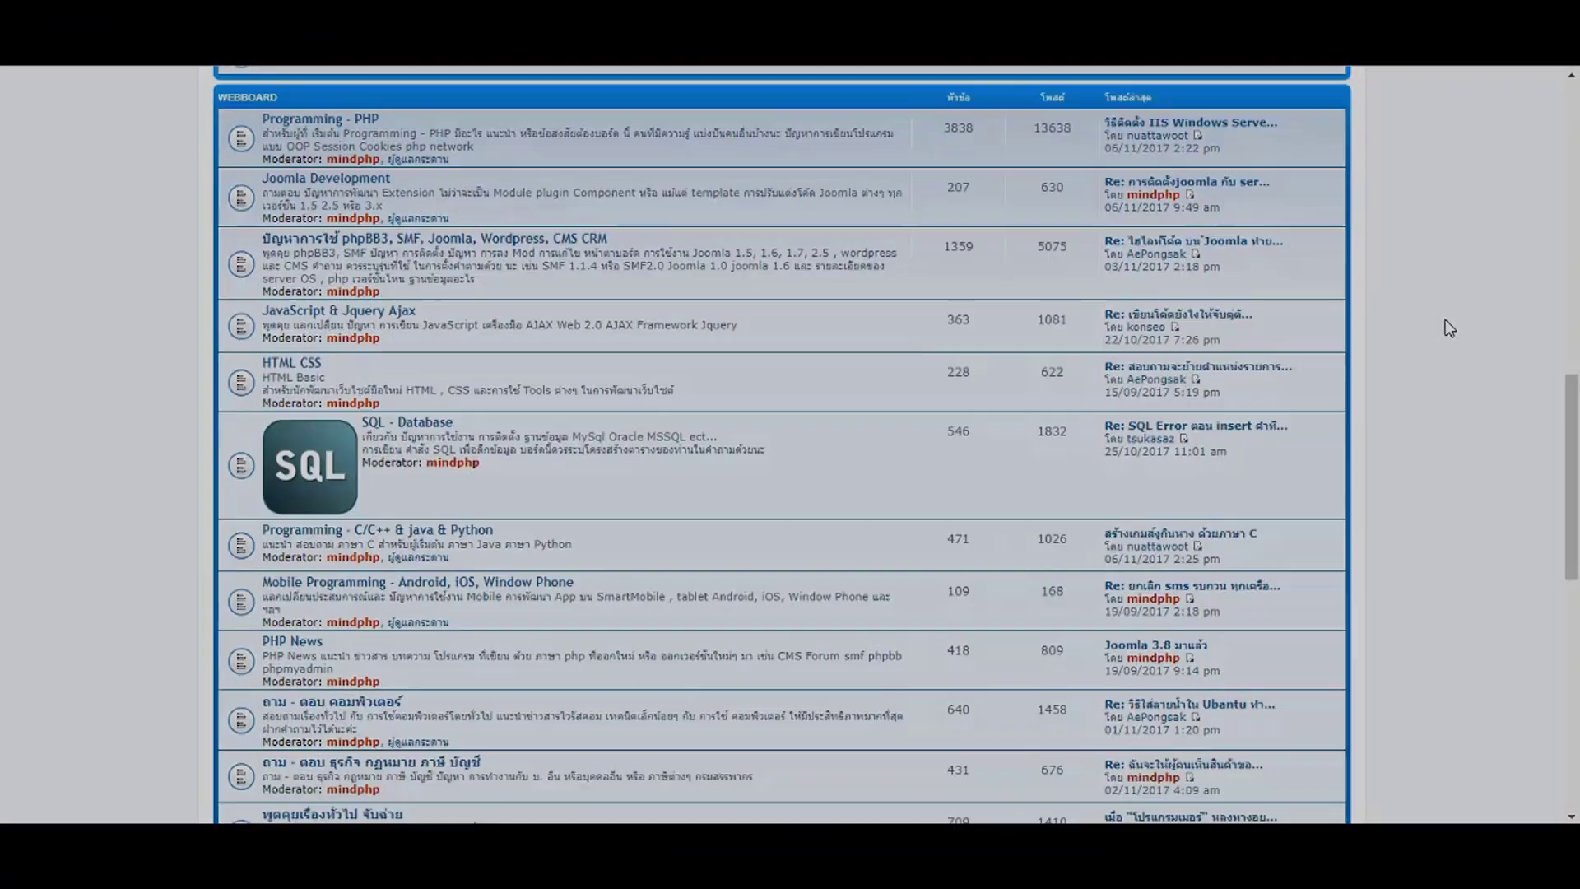
scroll(1450, 328, down, 1)
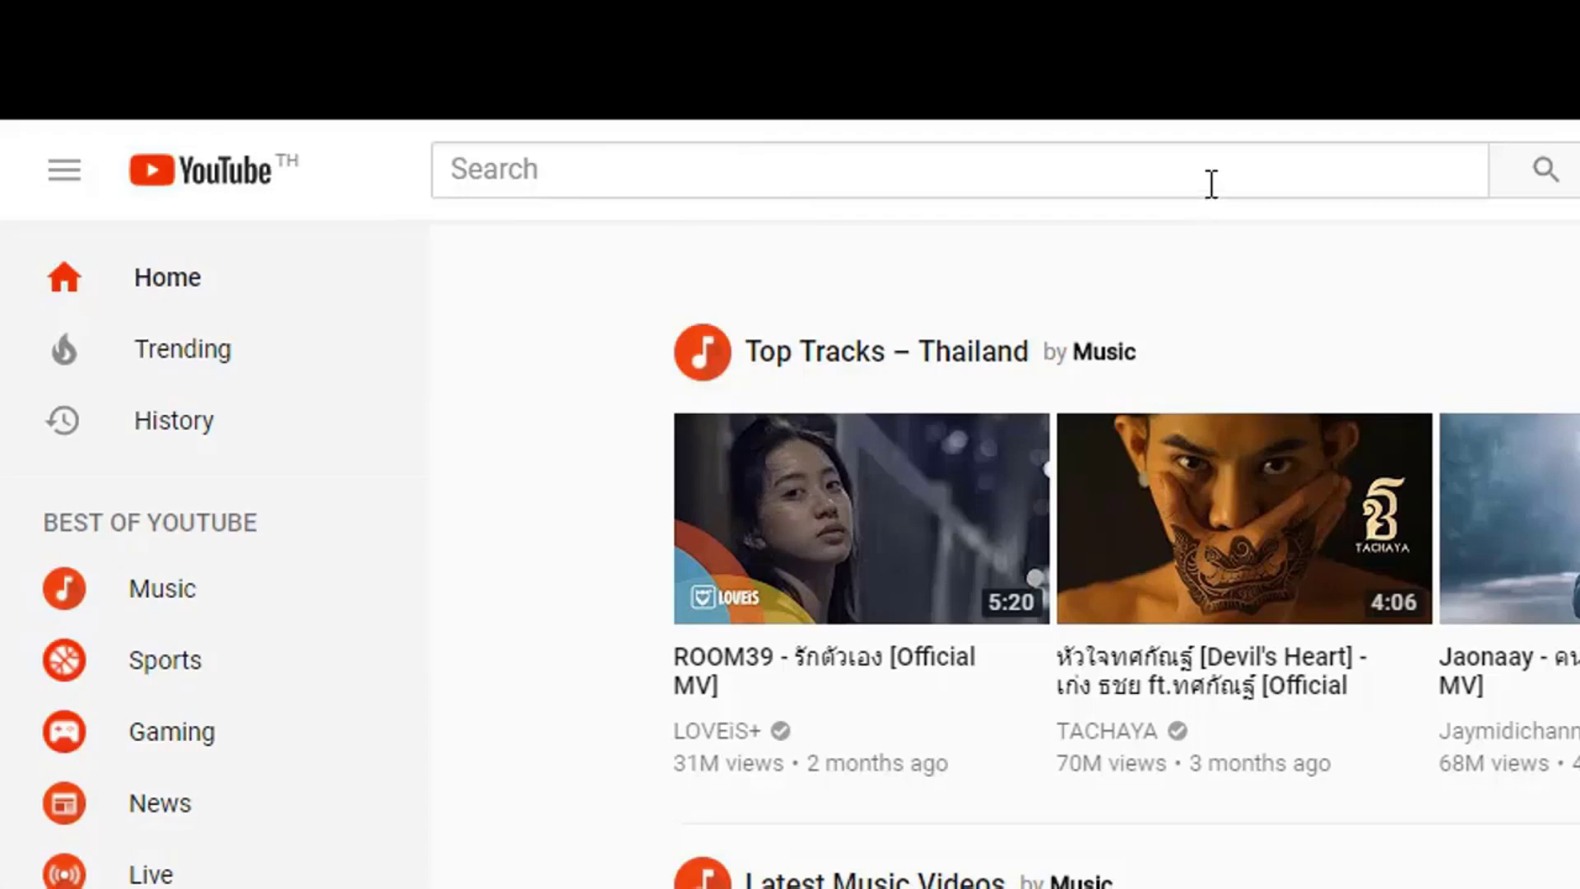
Search YouTube for mindphp to reach the Mindphp Videoman channel's videos.
click(1211, 173)
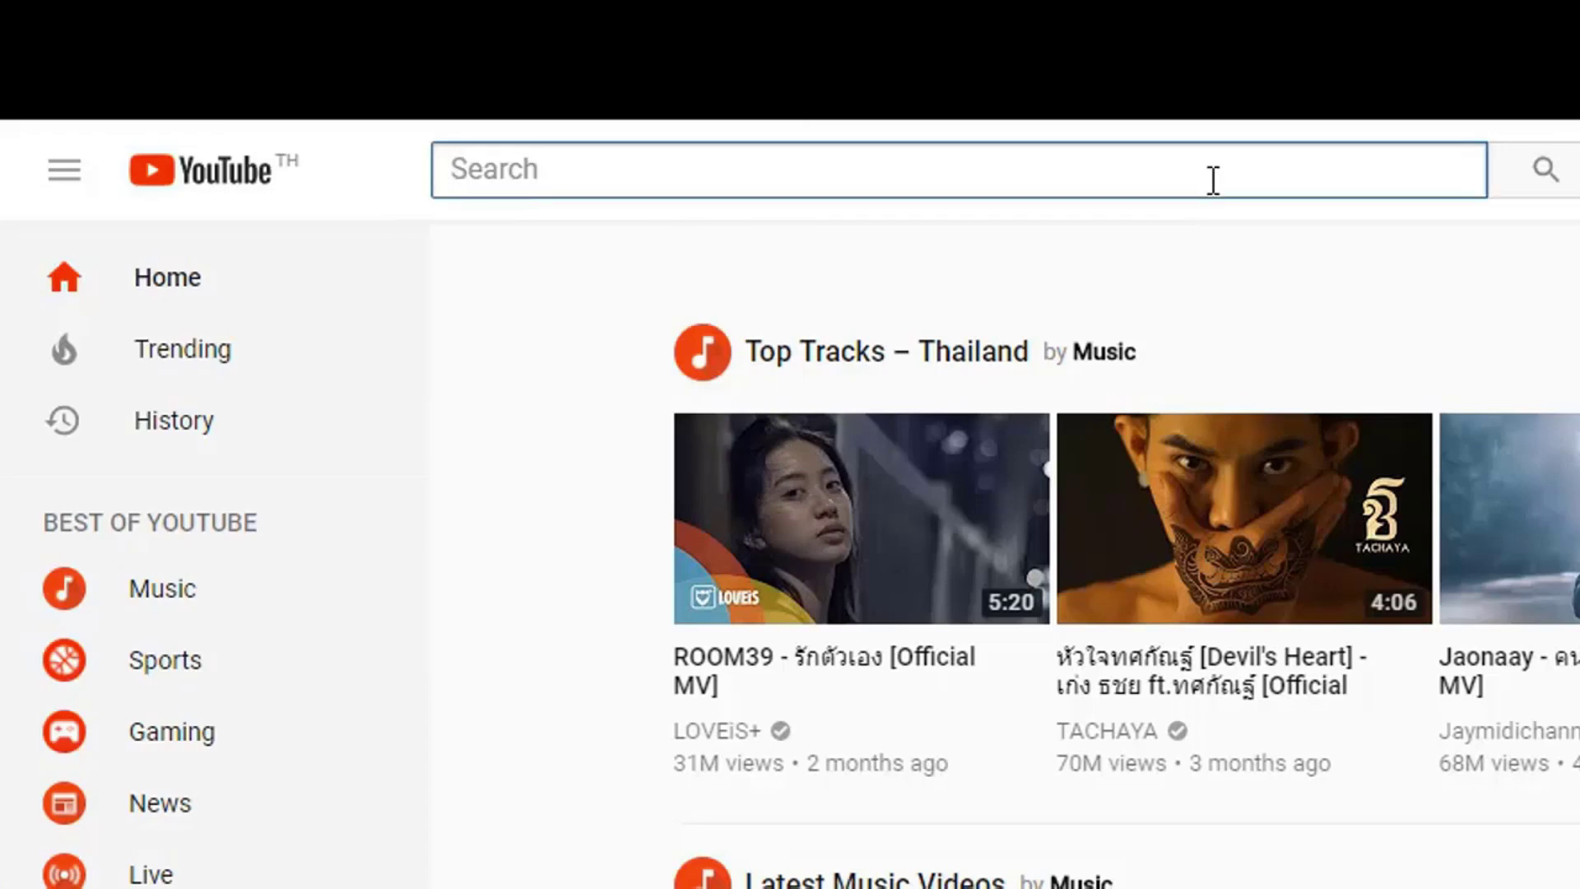
text(mindphp)
key(Return)
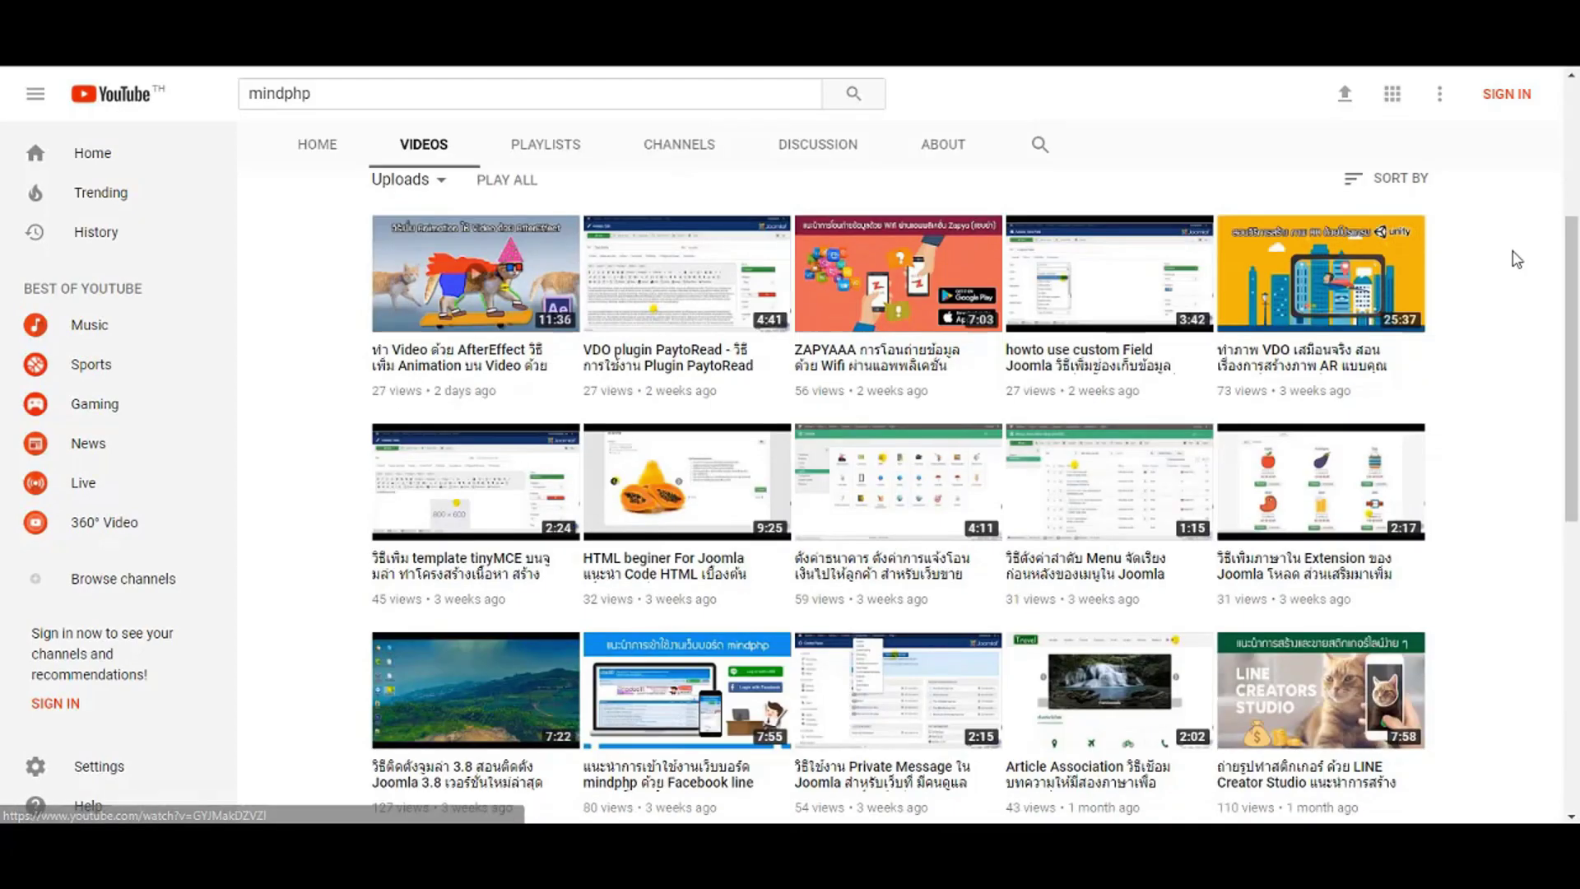
scroll(1517, 258, down, 3)
scroll(1516, 258, down, 3)
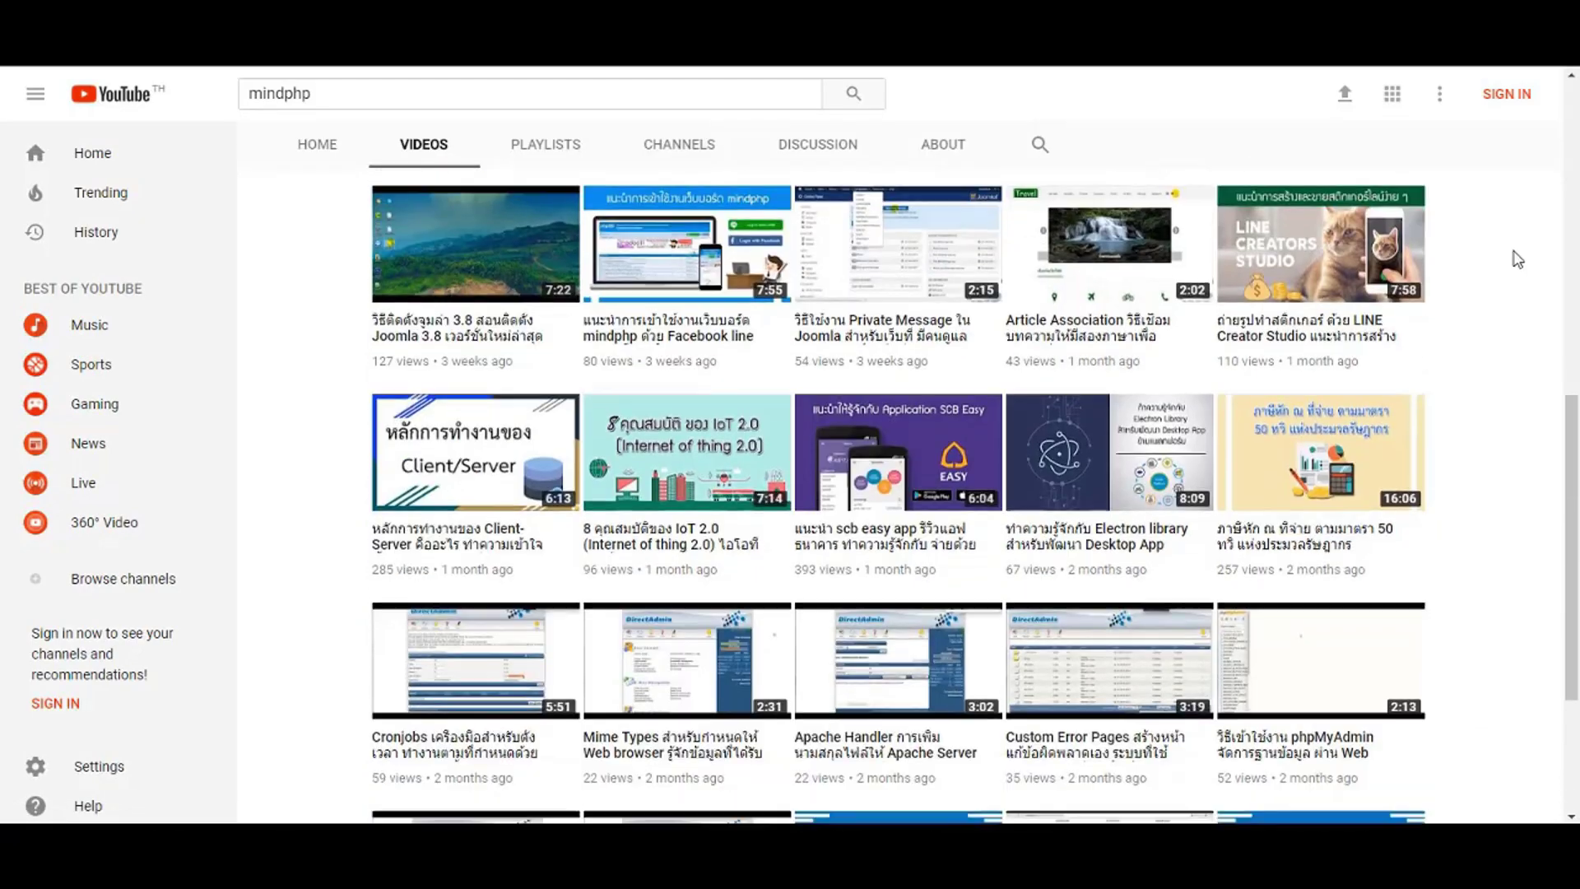
scroll(1516, 258, down, 2)
scroll(1518, 260, down, 3)
scroll(1521, 258, down, 3)
scroll(1521, 258, down, 3)
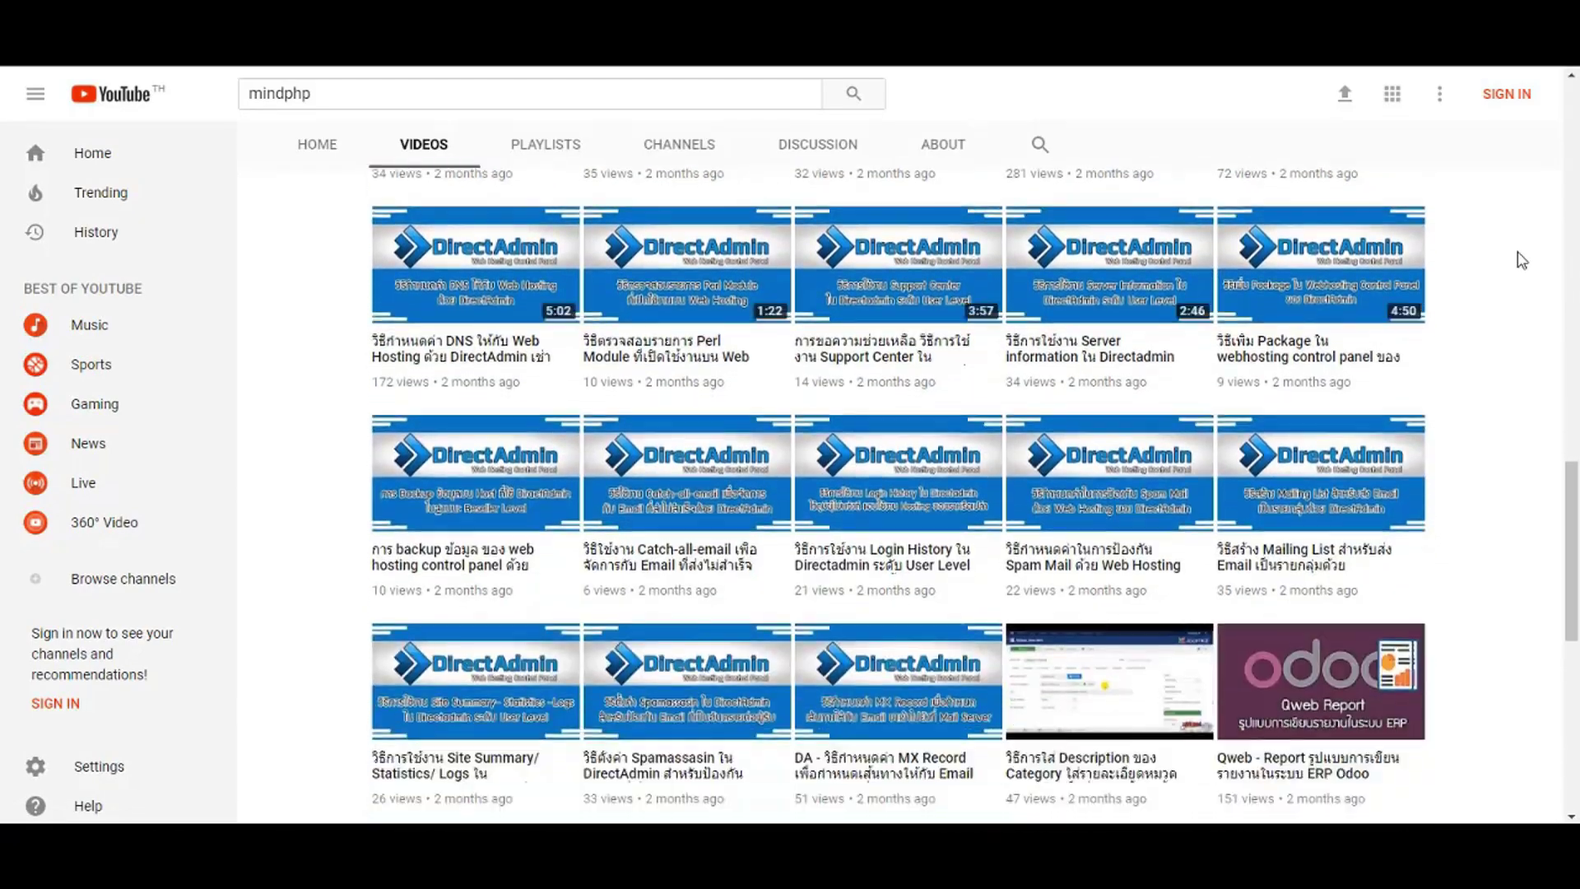
scroll(1520, 259, down, 3)
scroll(1521, 258, down, 3)
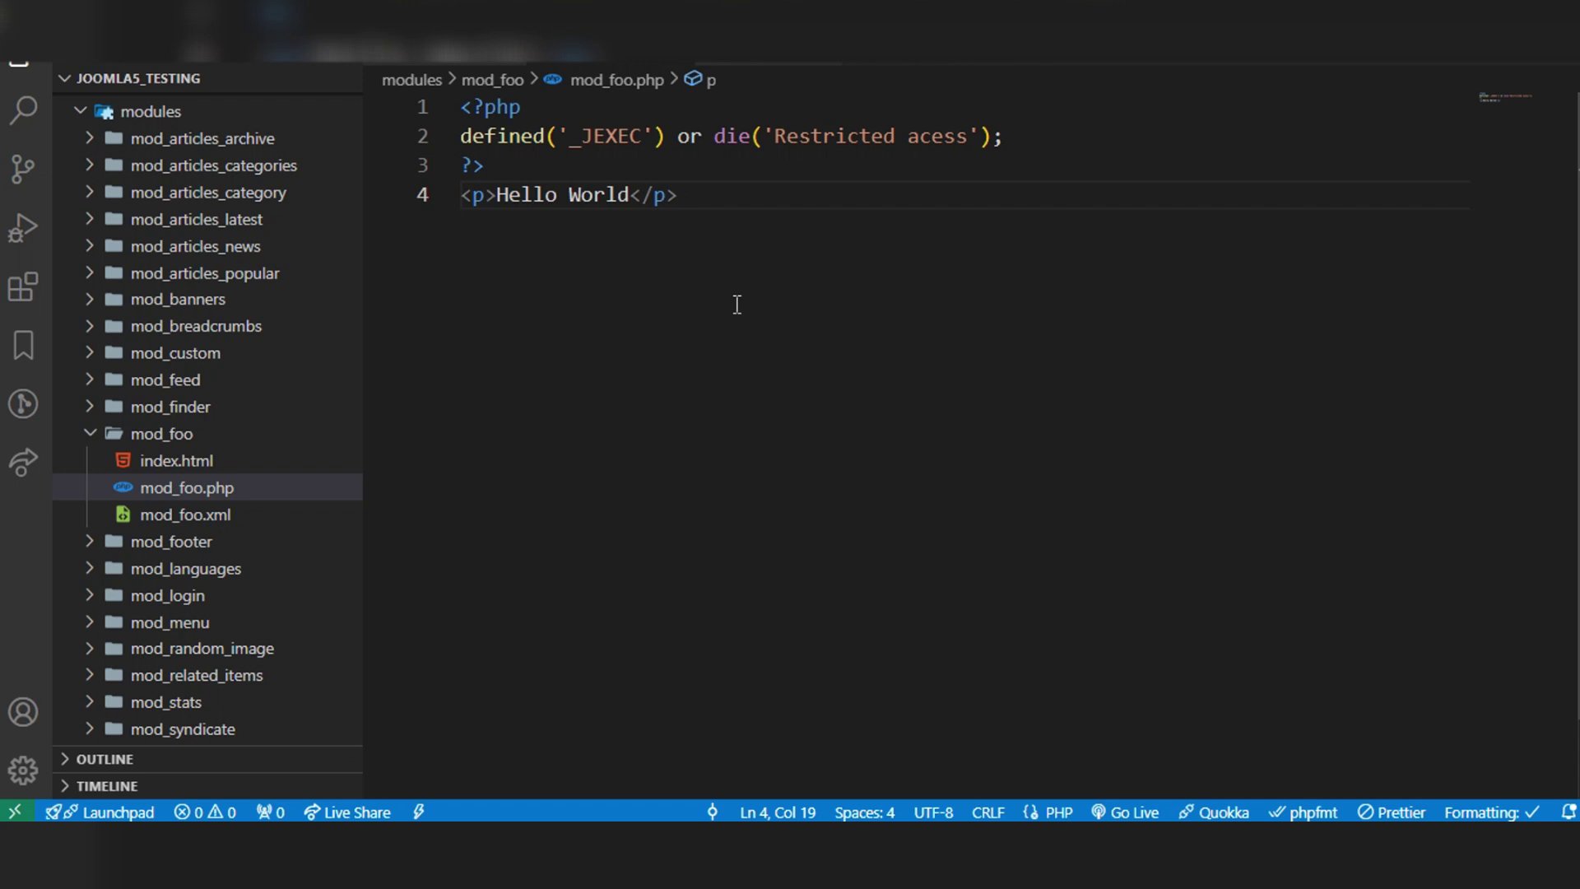
Start the empty mod_foo.xml with a version 1.0, UTF-8 XML declaration line.
click(455, 61)
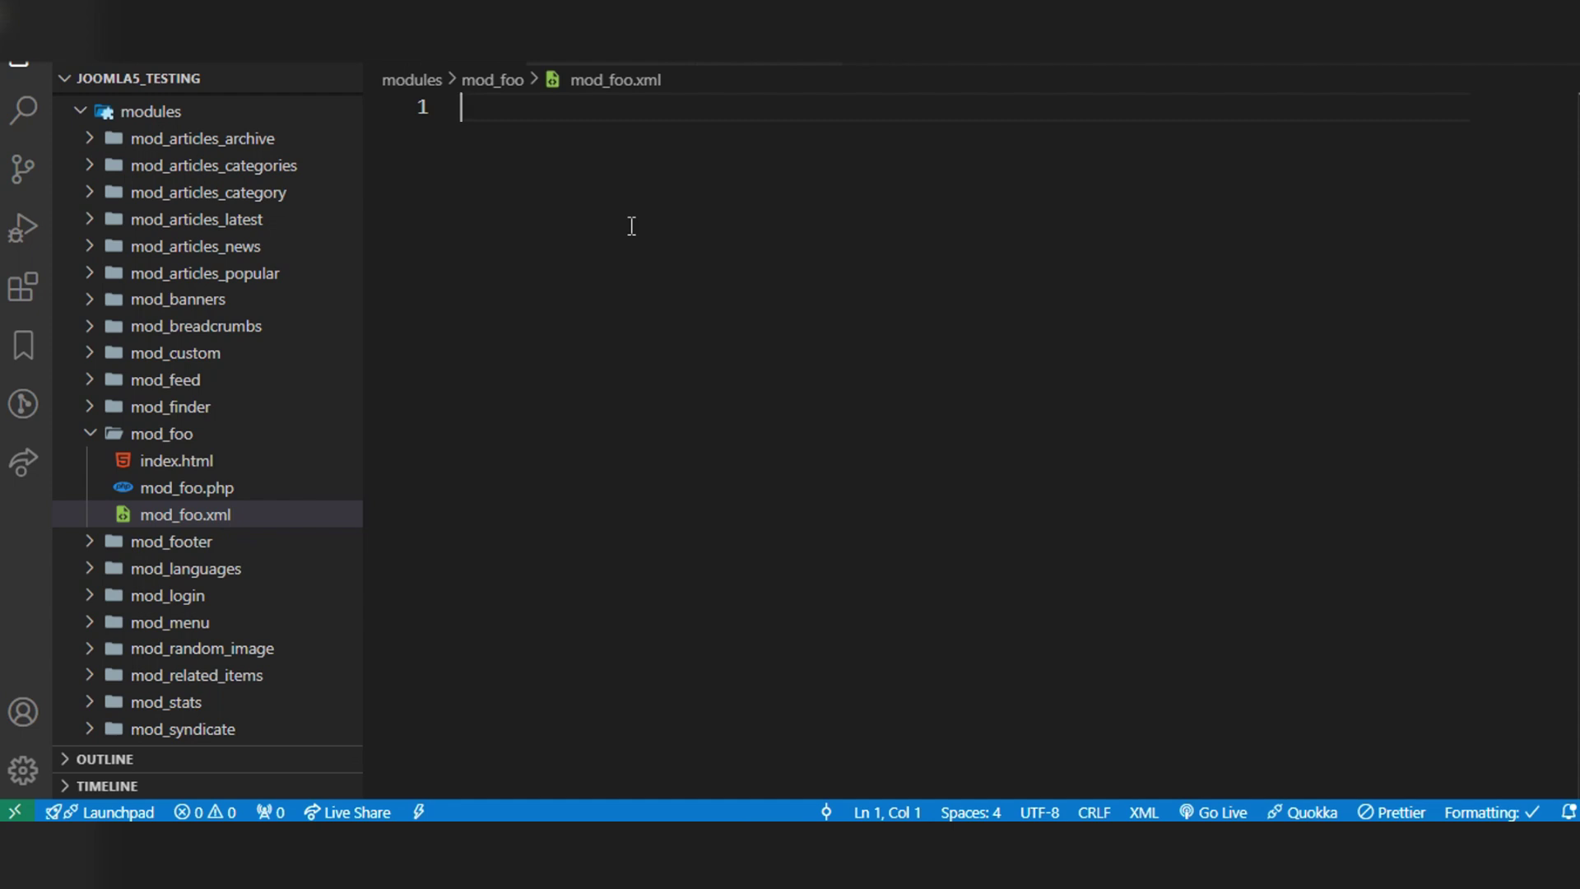
text(<)
text(?xml)
text(version)
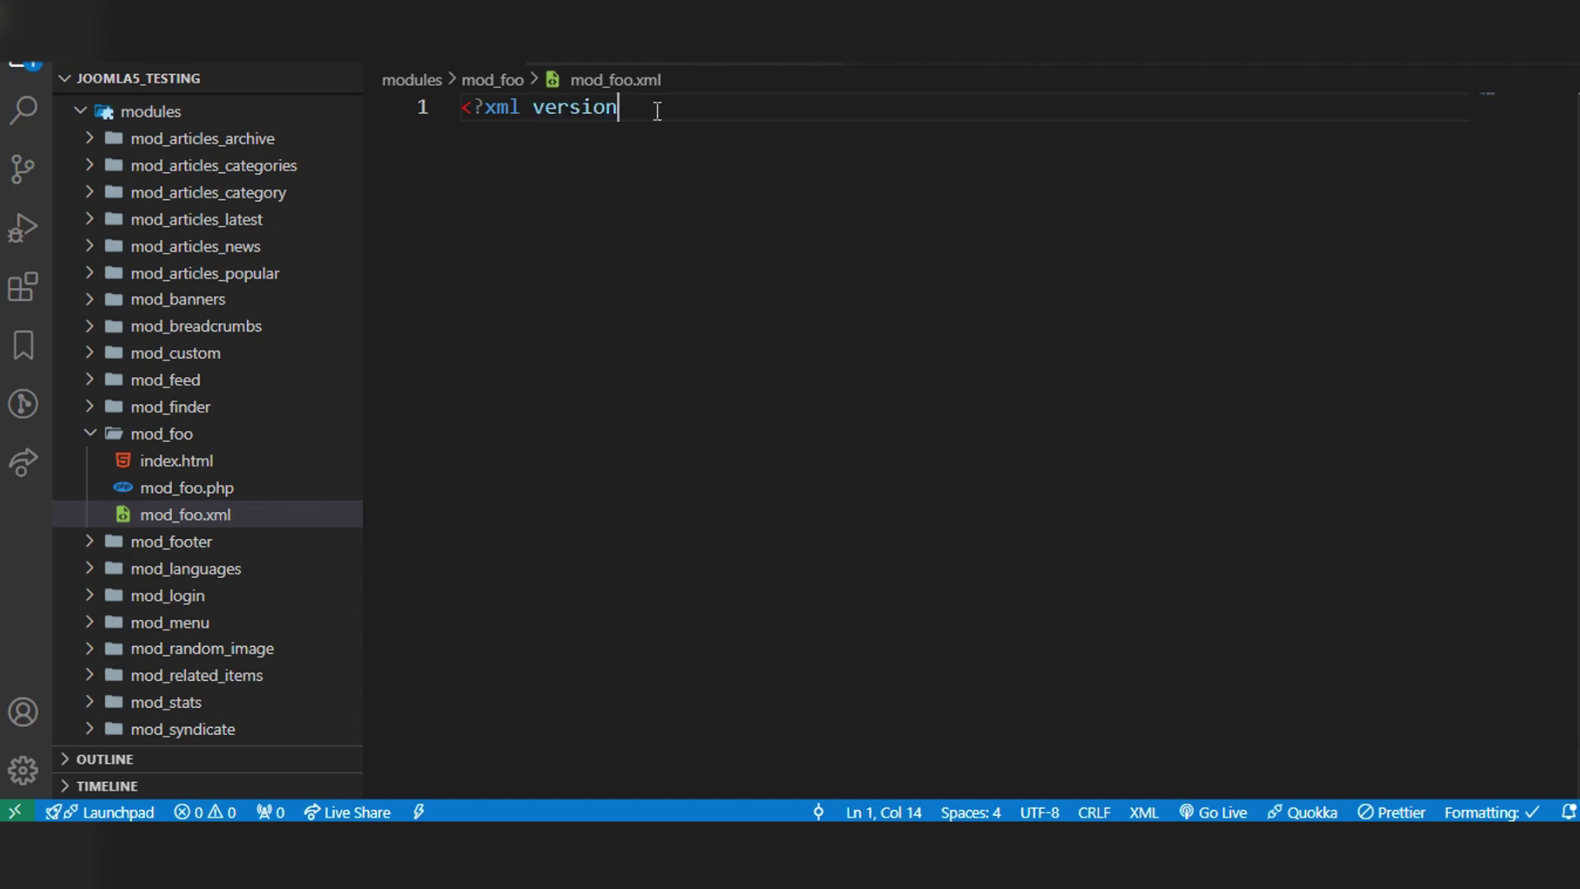
text(=")
text(1.0)
text(" encodi)
text(ng")
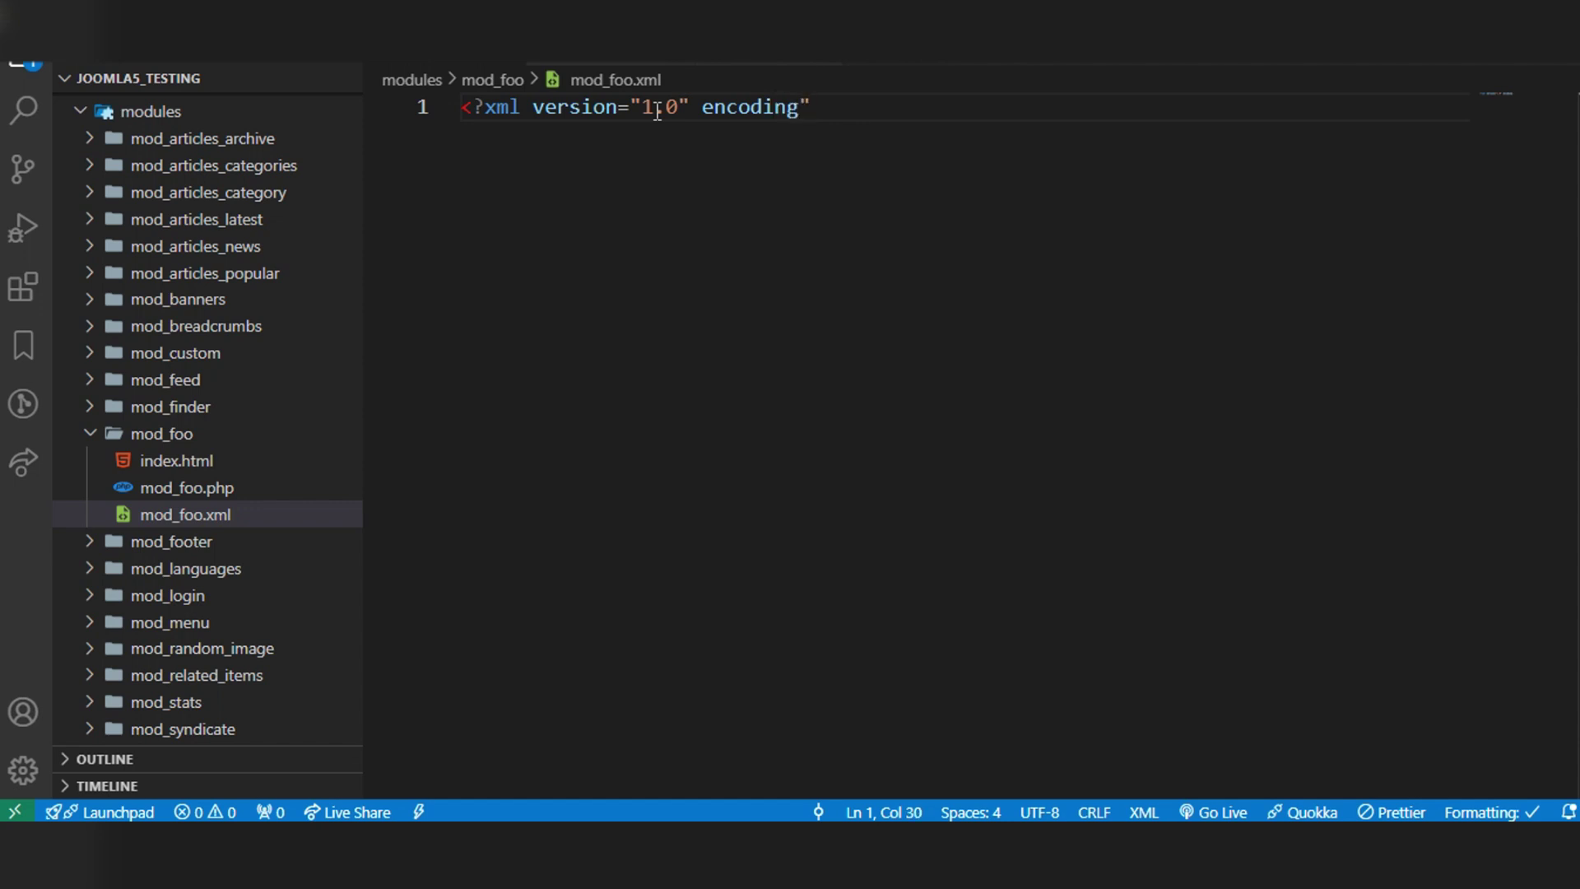
text(UT)
text(F-)
text(8")
text(>)
key(Return)
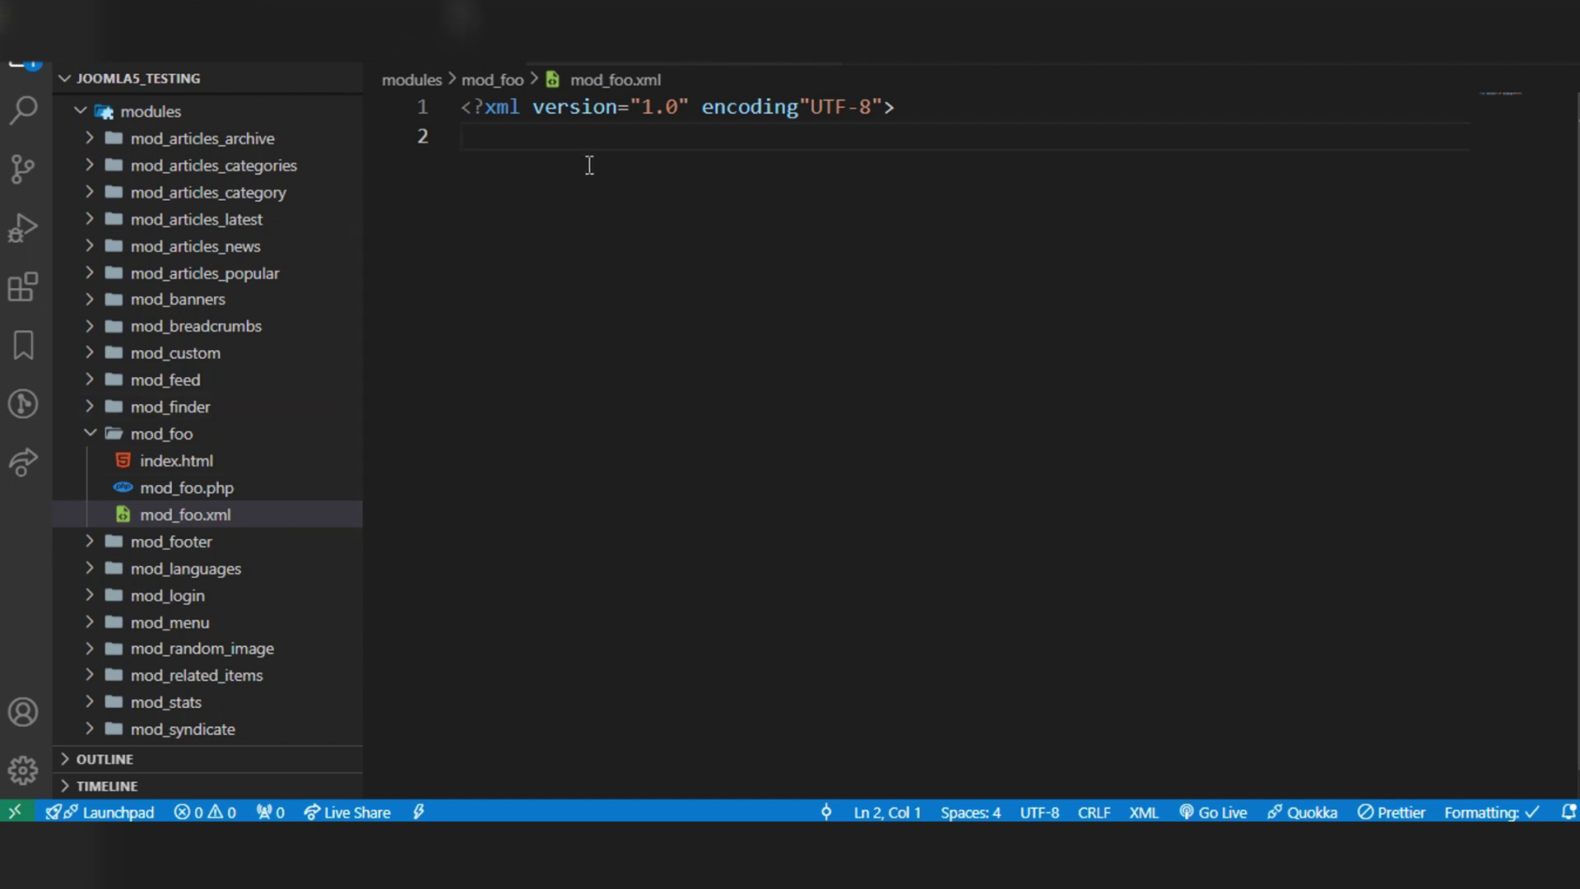
text(<)
text(extensio)
text(n)
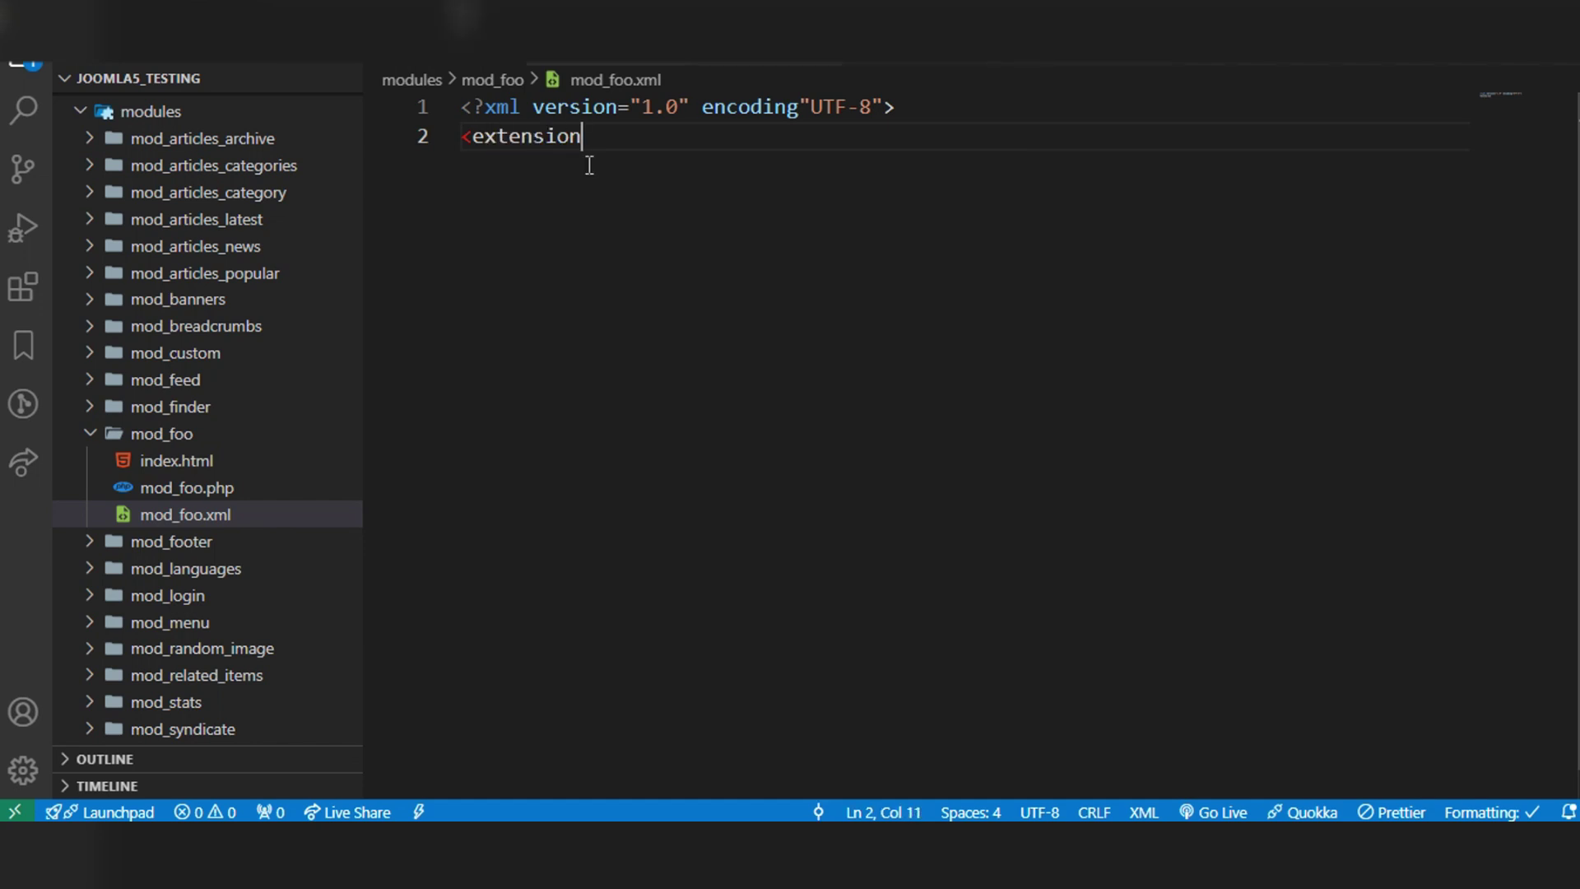
Add type="module", version="5.0", client="site" and method attributes under the extension tag, one per line.
key(Return)
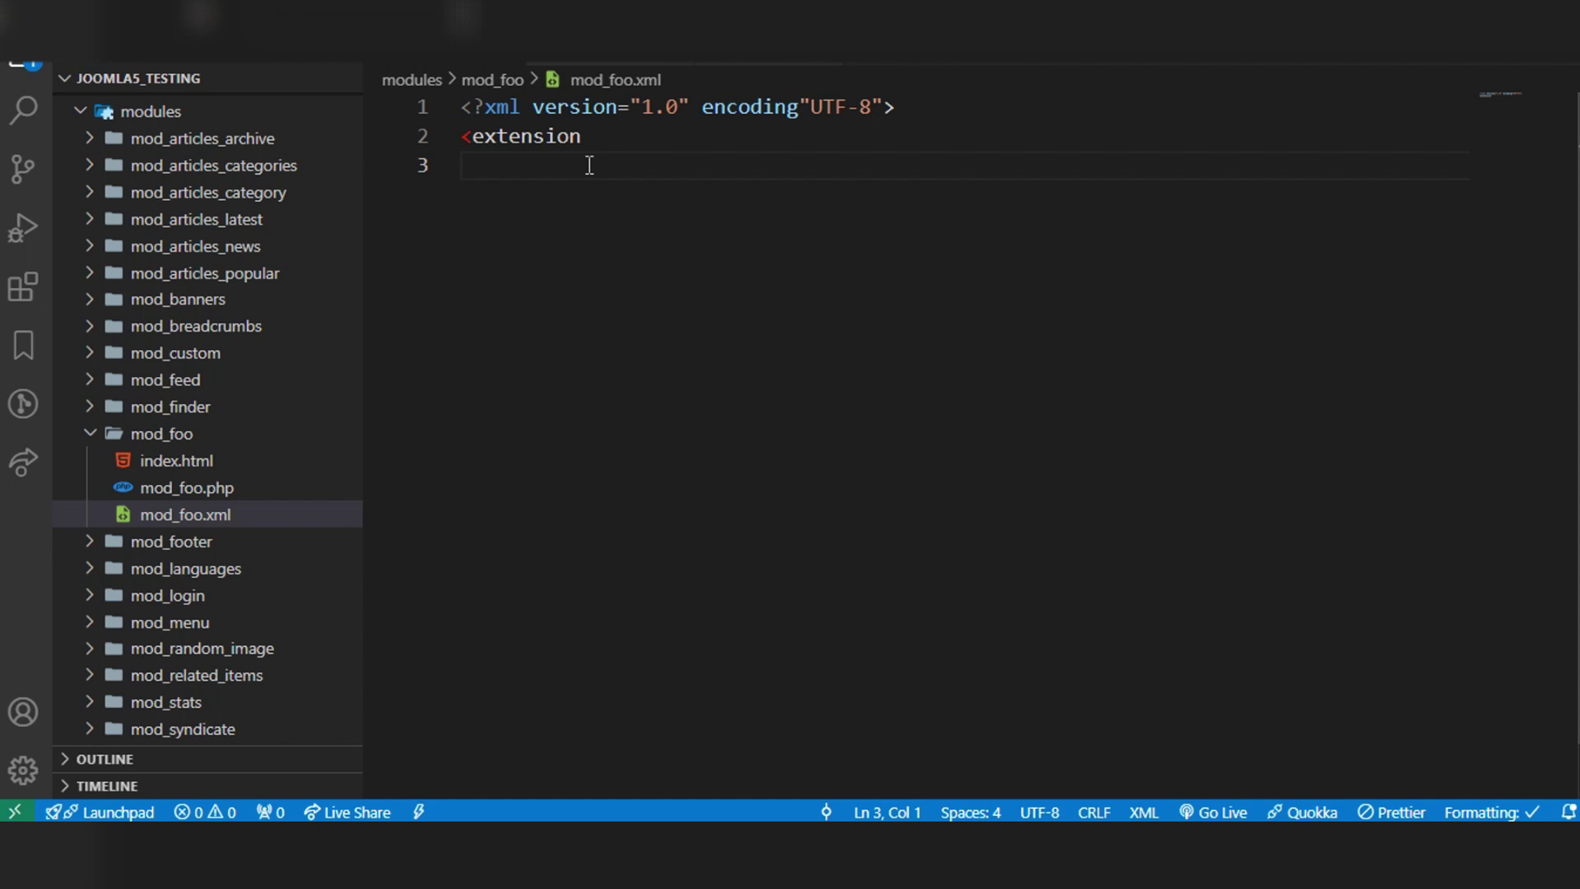
key(Tab)
text(typ)
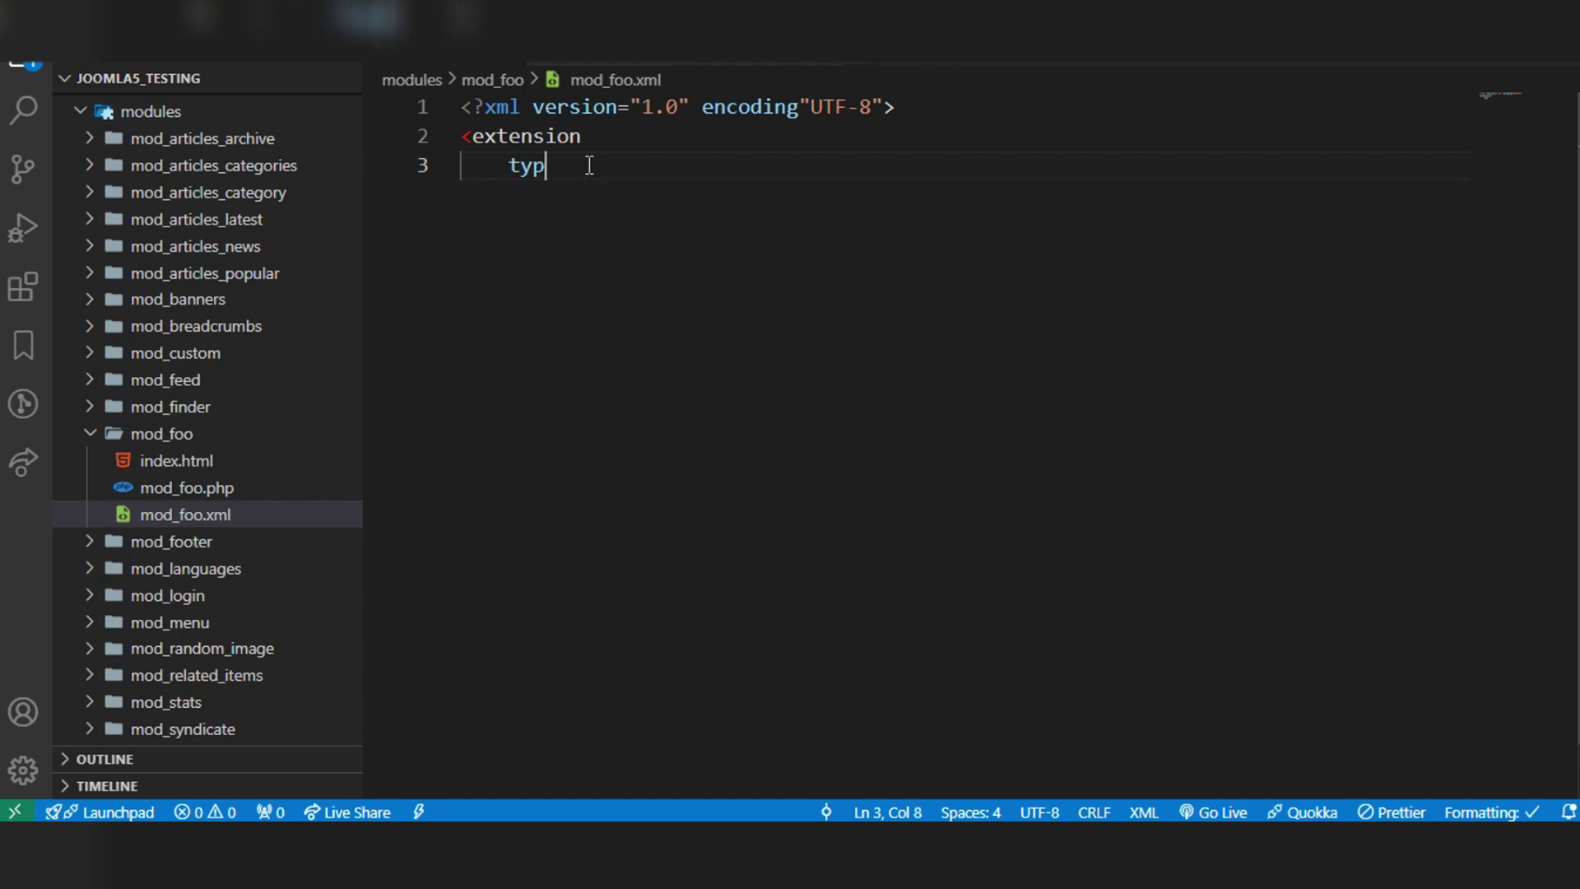
text(e="m)
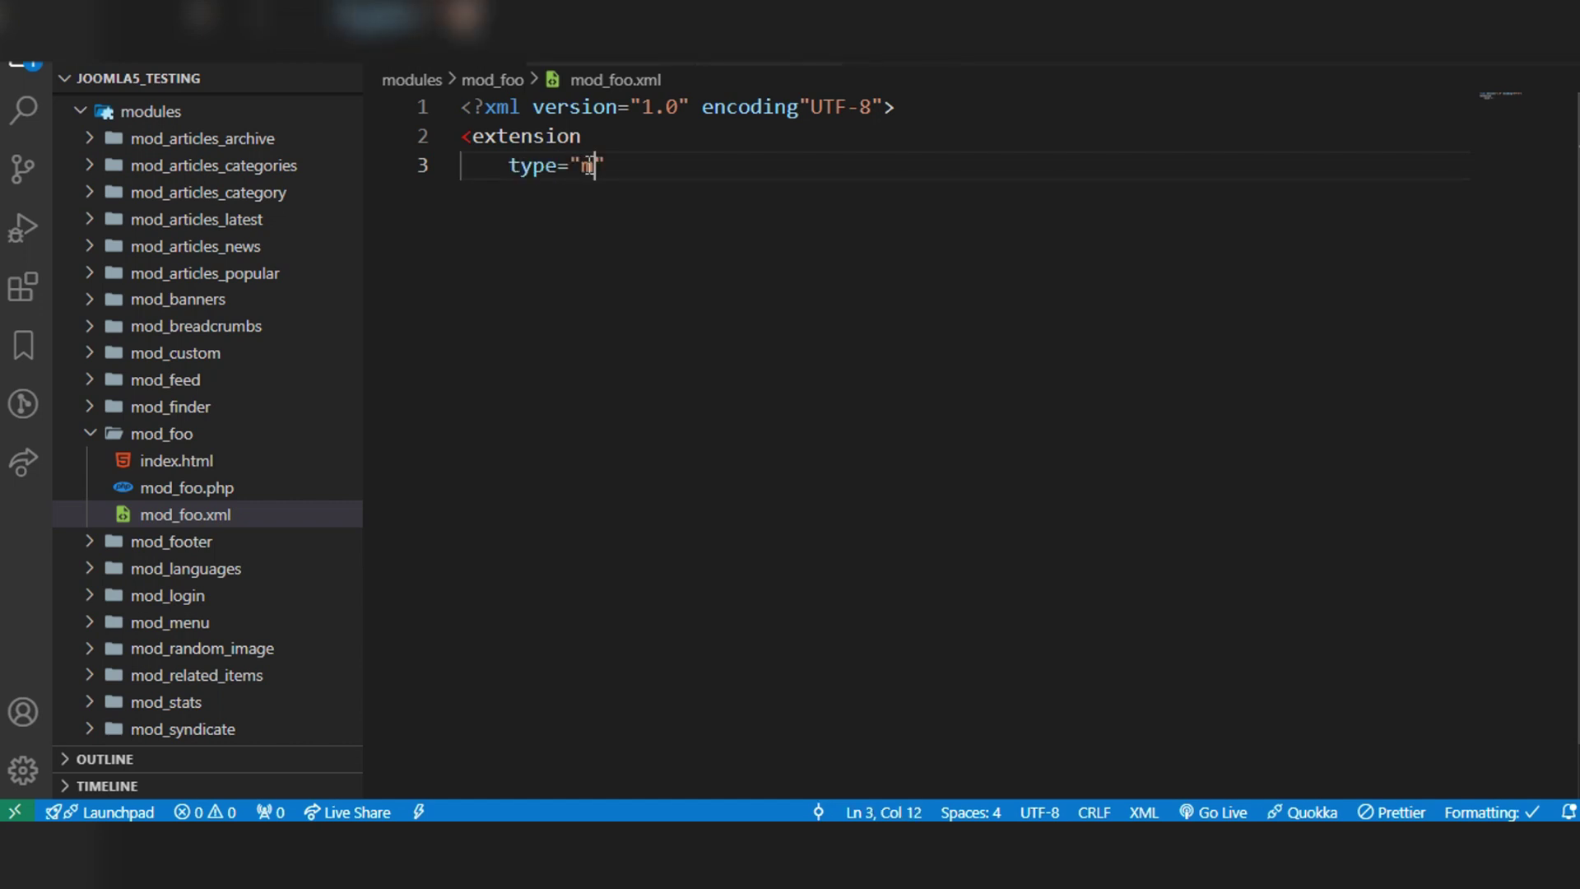
text(odule)
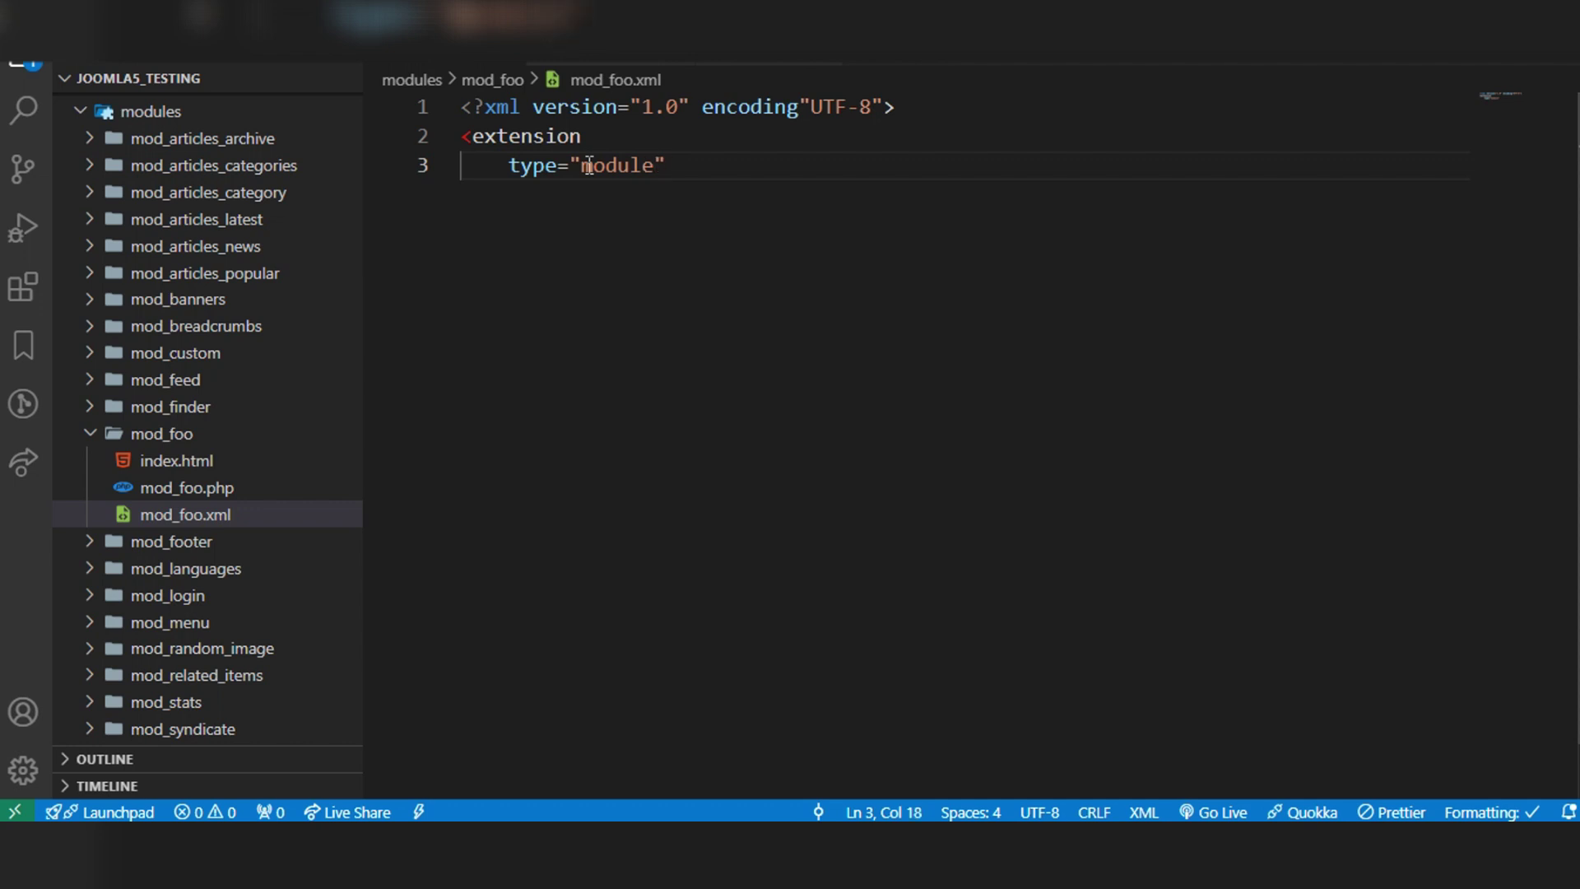
key(End)
key(Return)
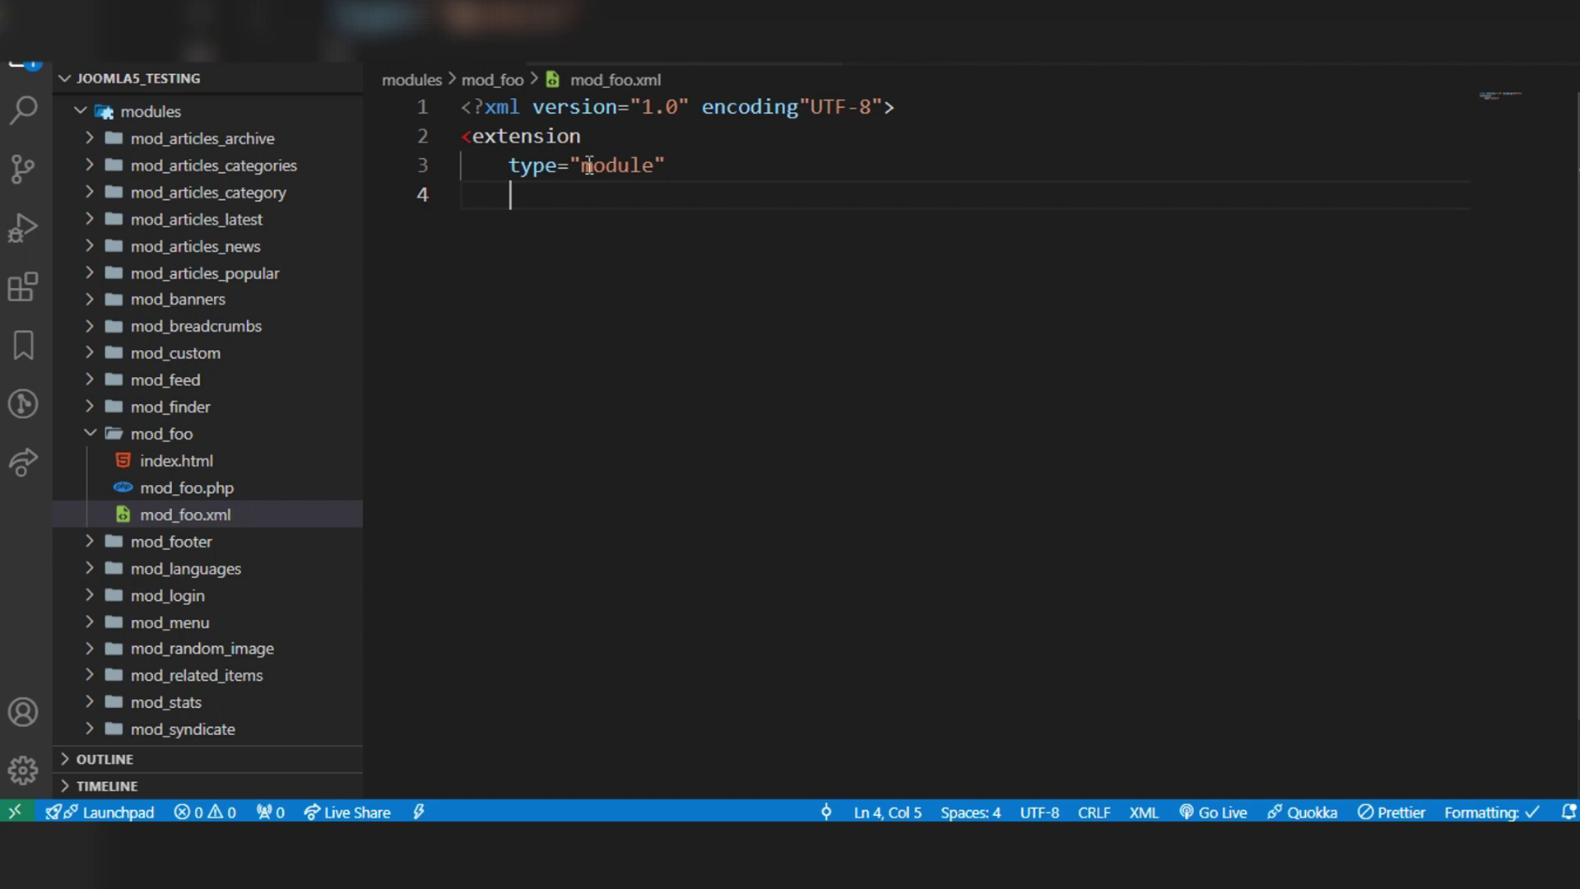
text(ver)
key(Tab)
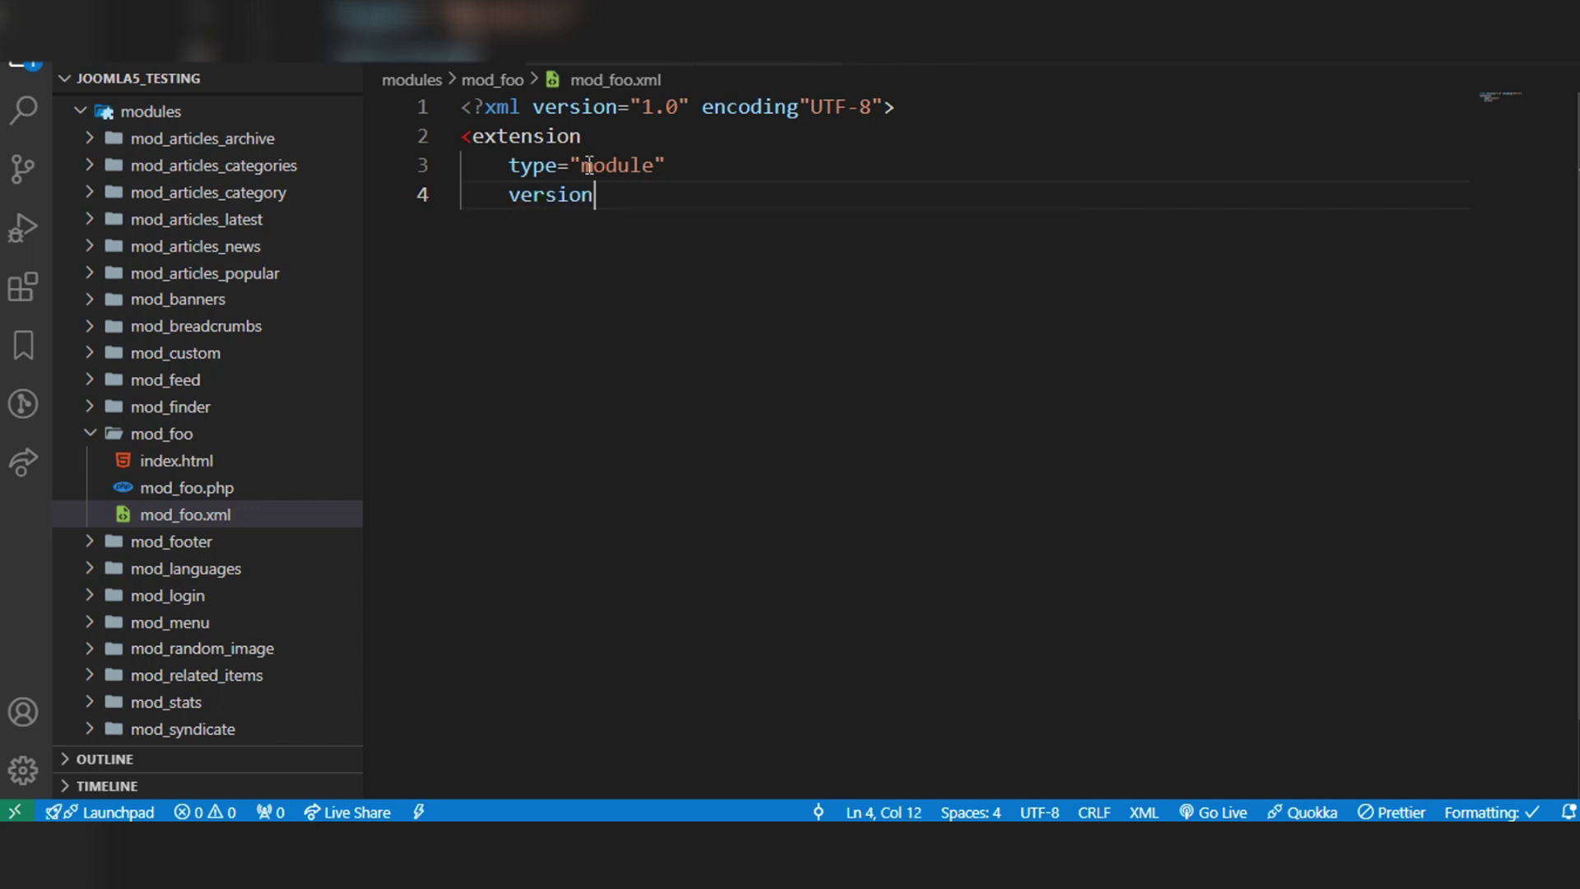
text(="5)
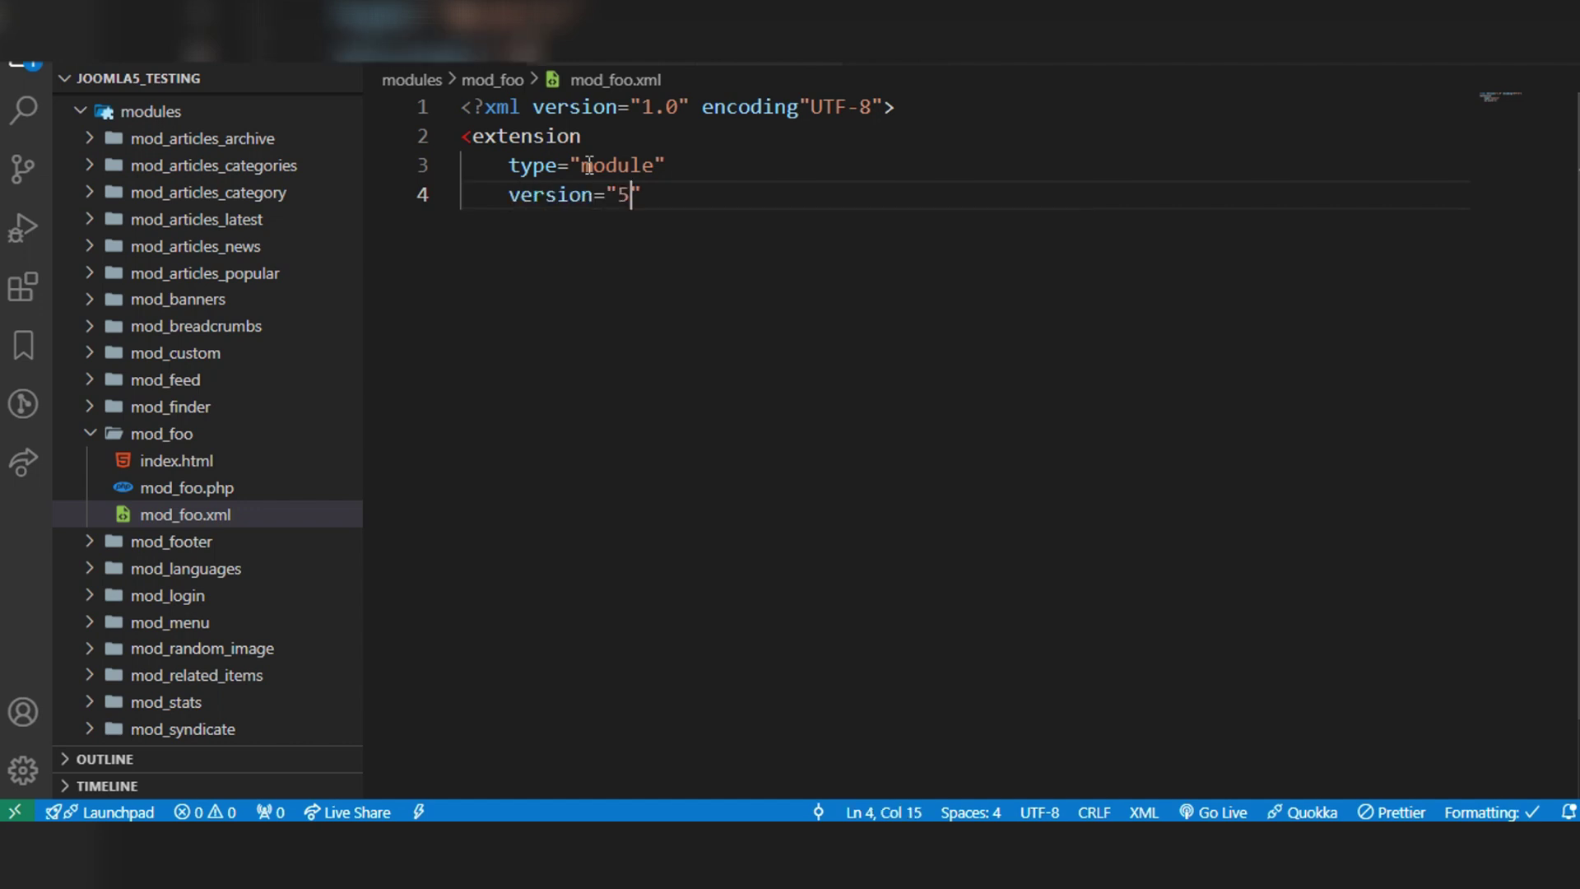
text(.0)
key(End)
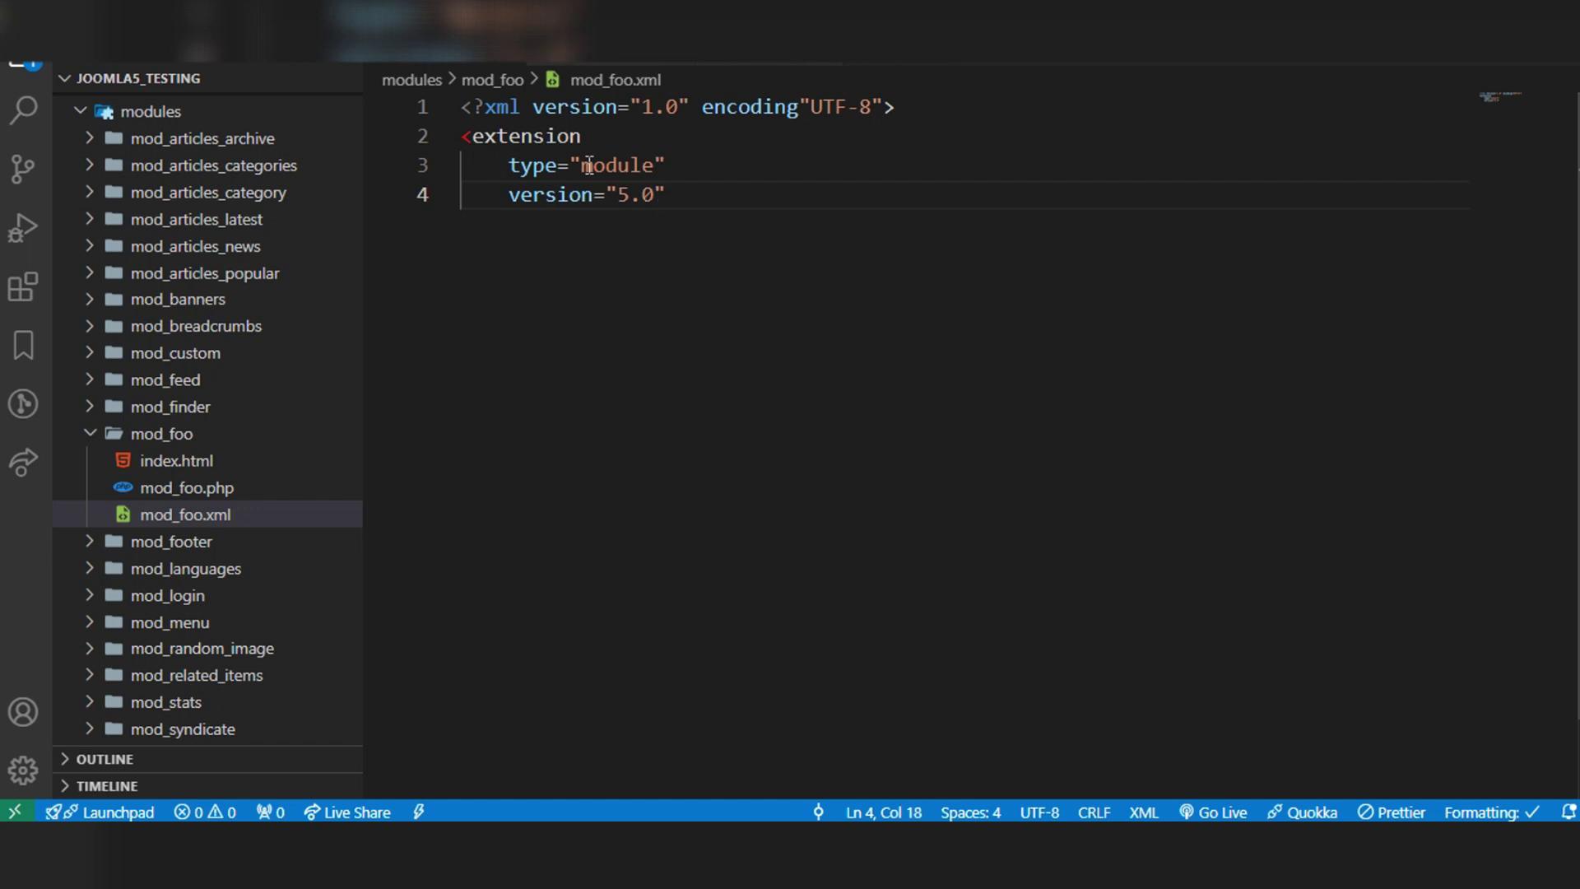
key(Return)
text(client)
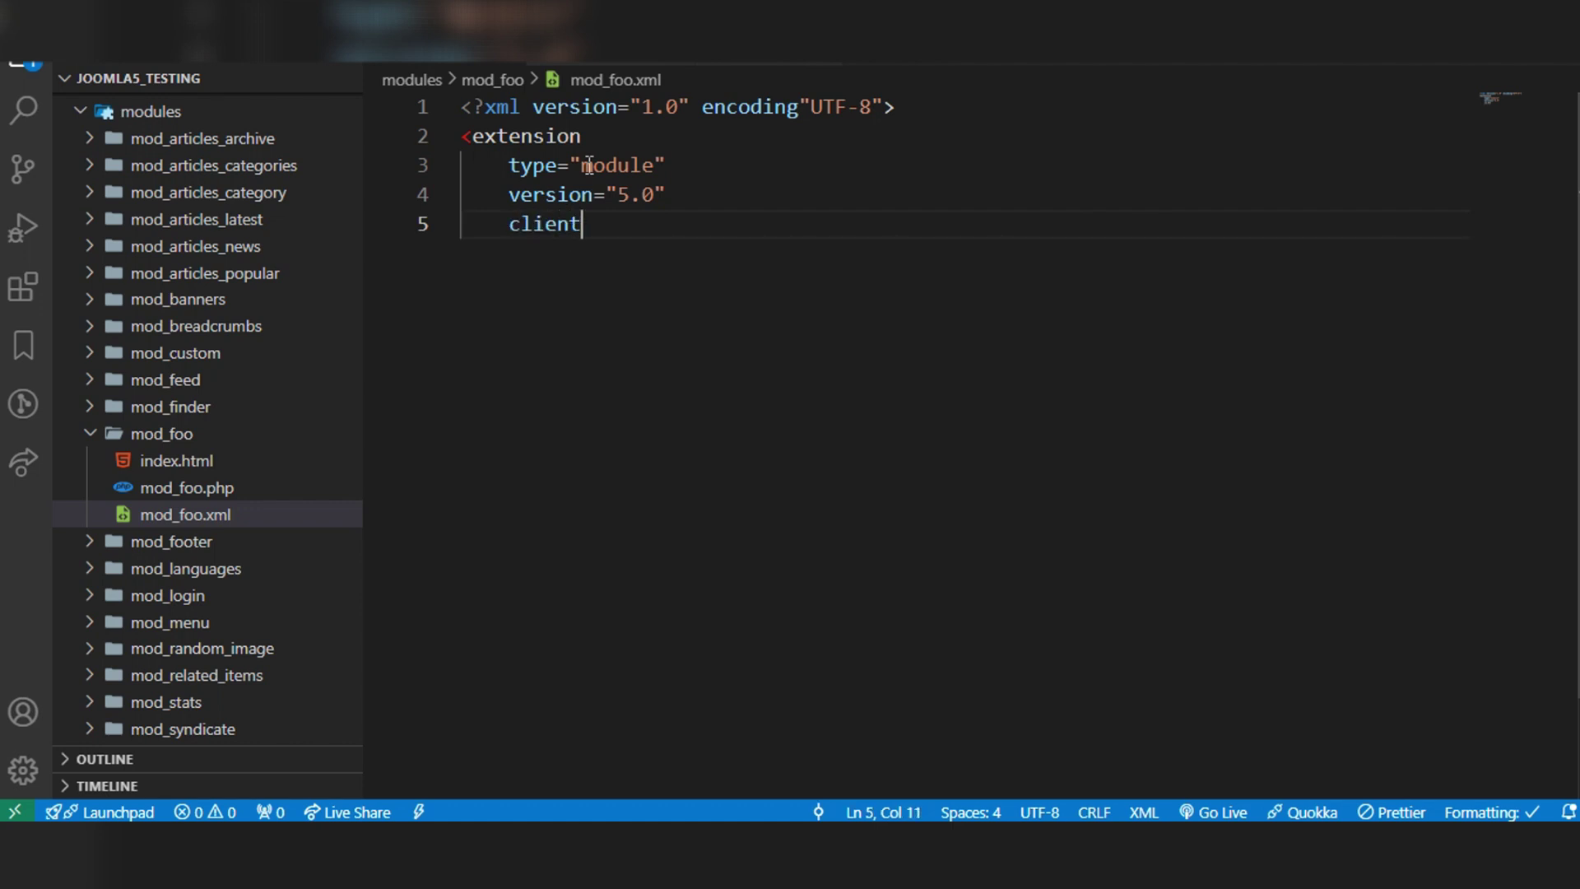
text(="si)
text(te)
key(Right)
key(Return)
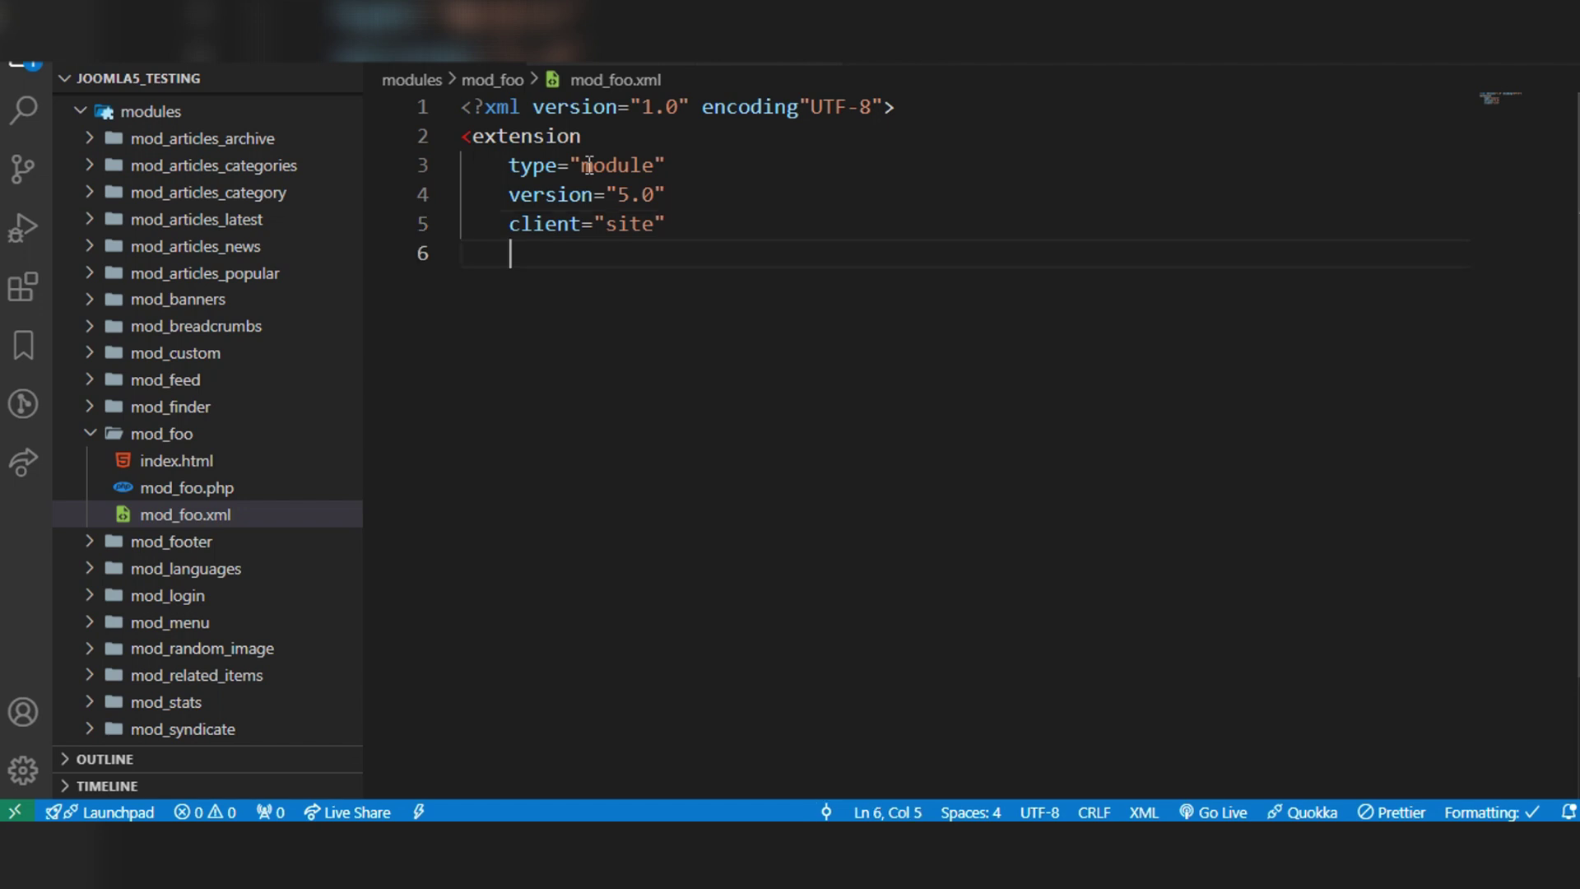
text(method)
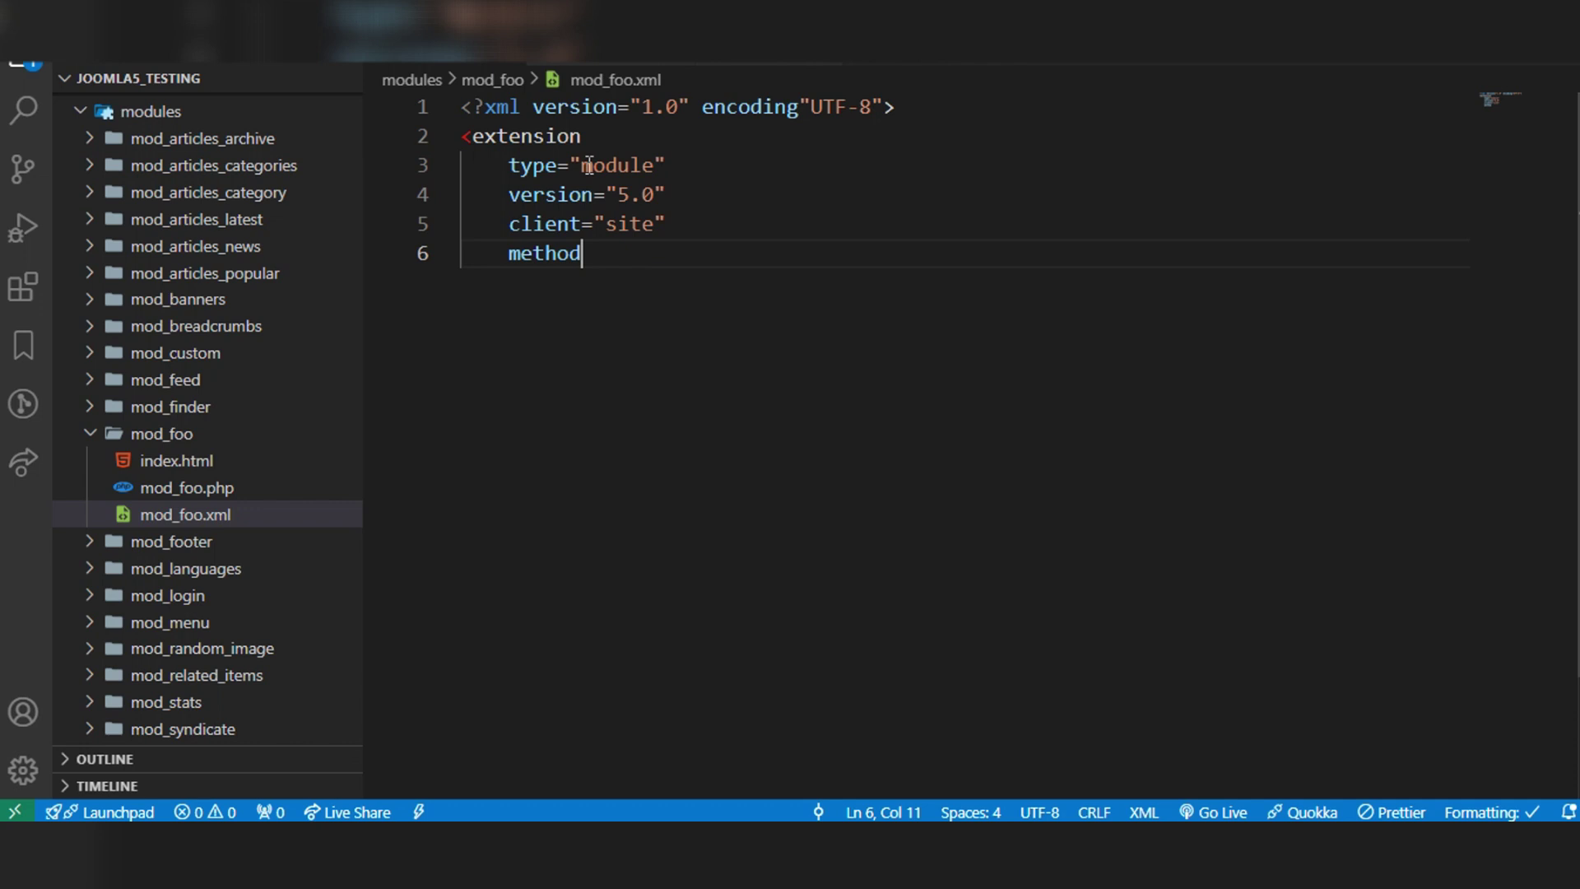
text(="up)
text(grad)
text(e">)
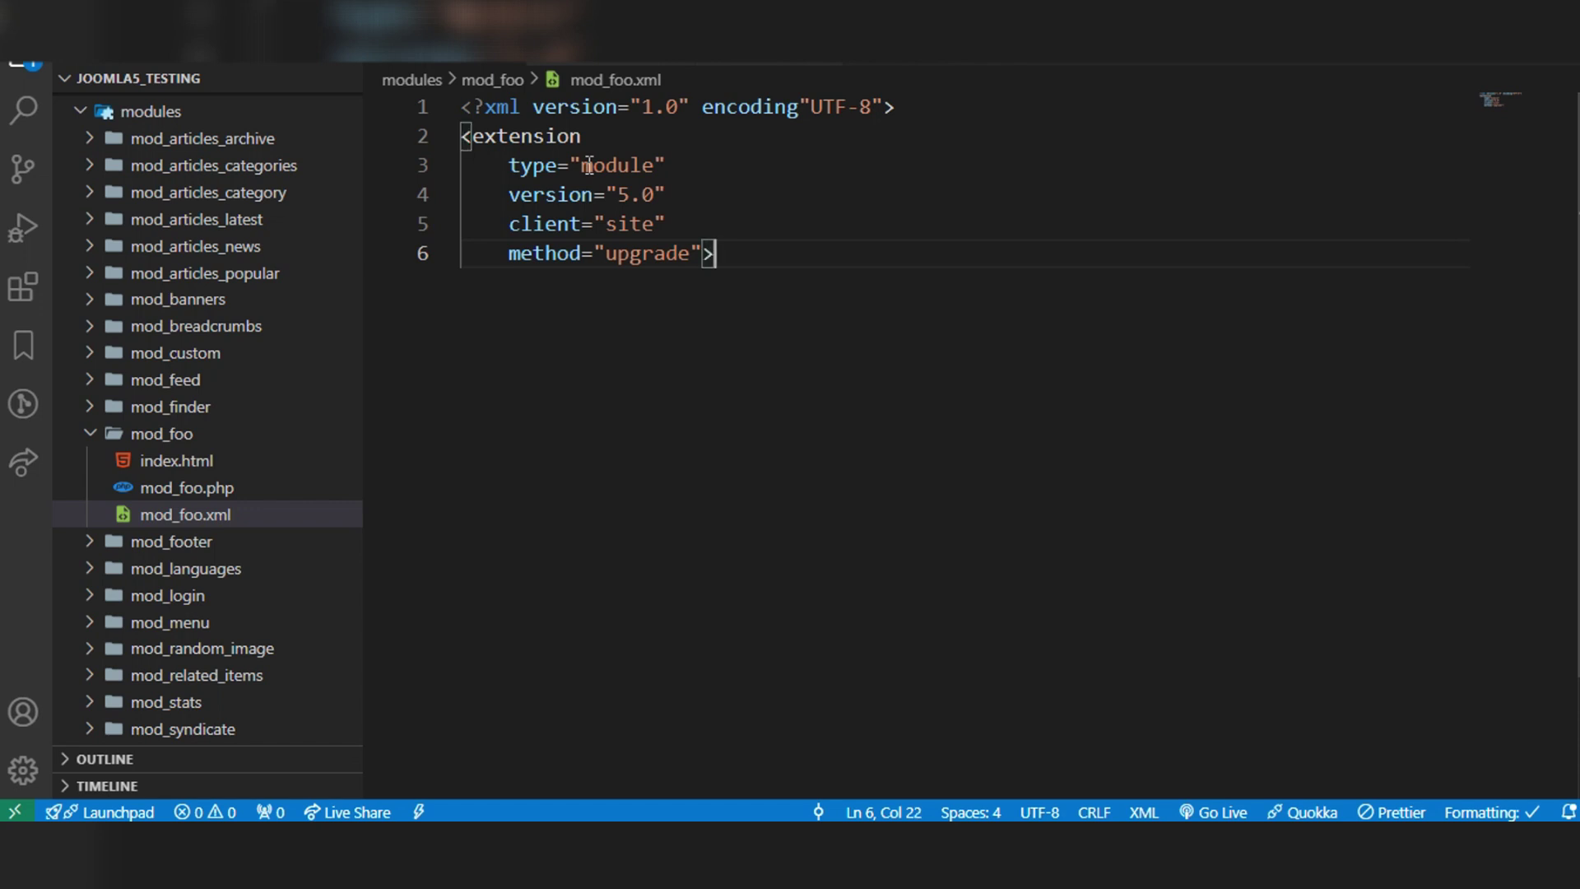
Add the closing </extension> tag on an unindented line using autocompletion.
key(Return)
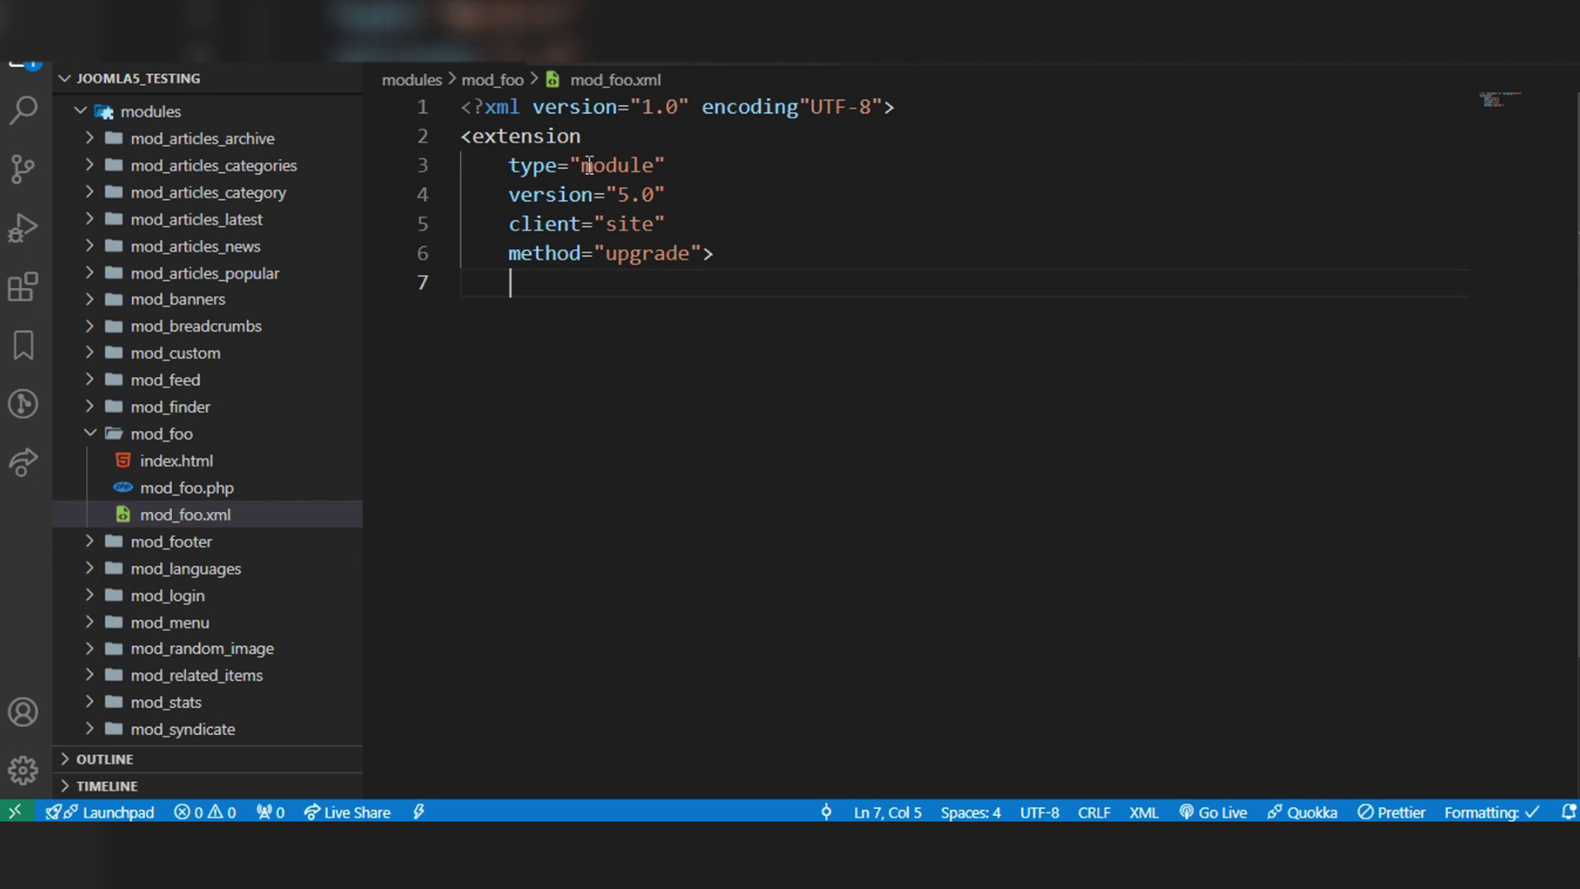
key(BackSpace)
text(</e)
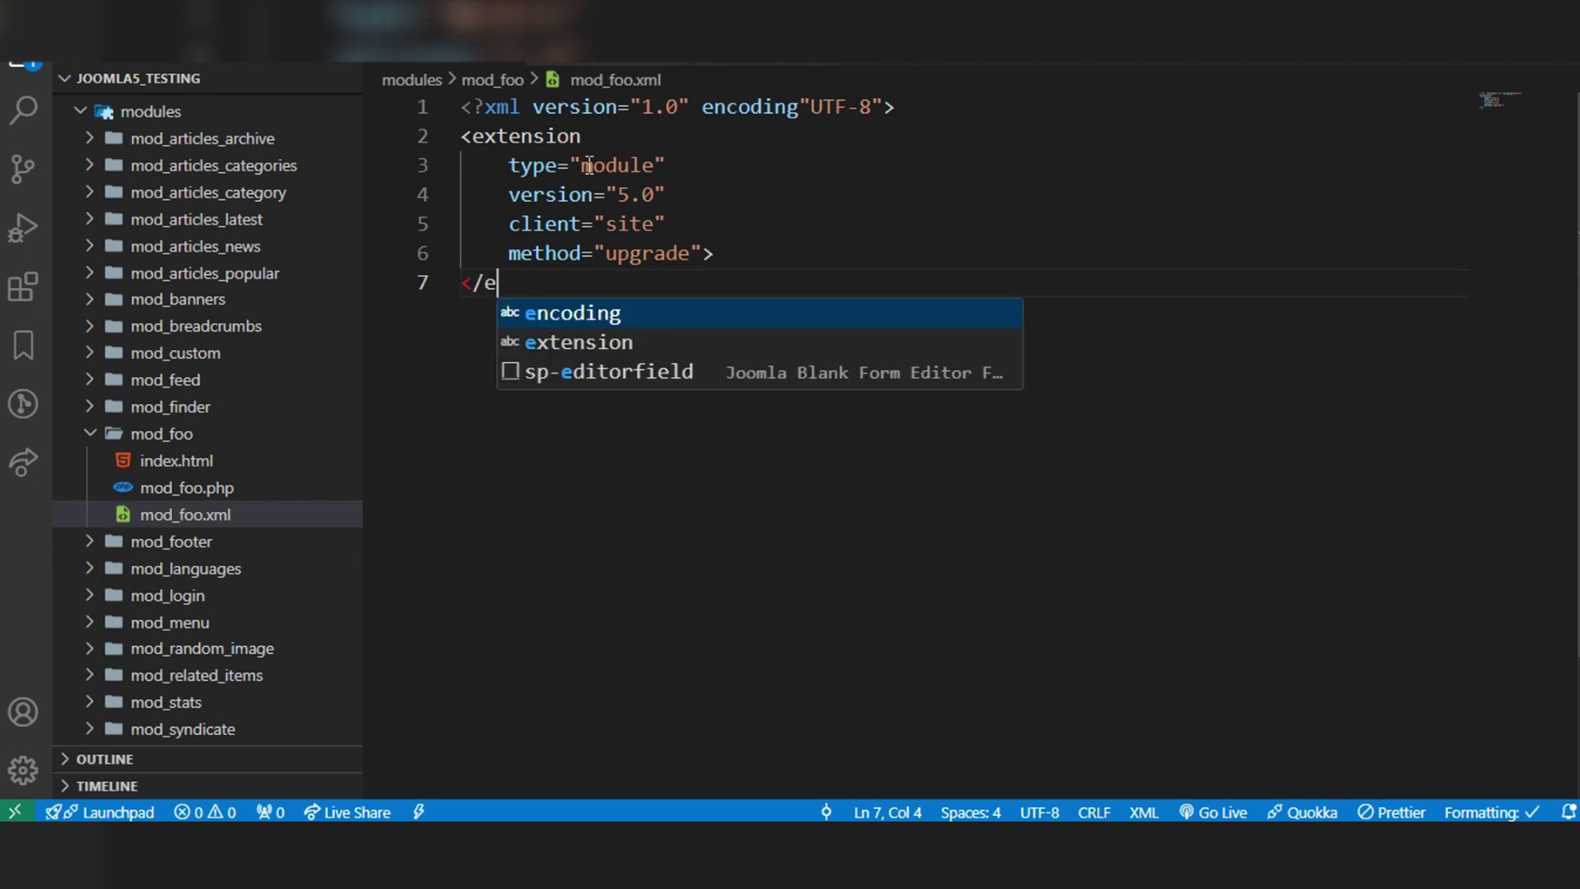
key(Down)
key(Return)
text(>)
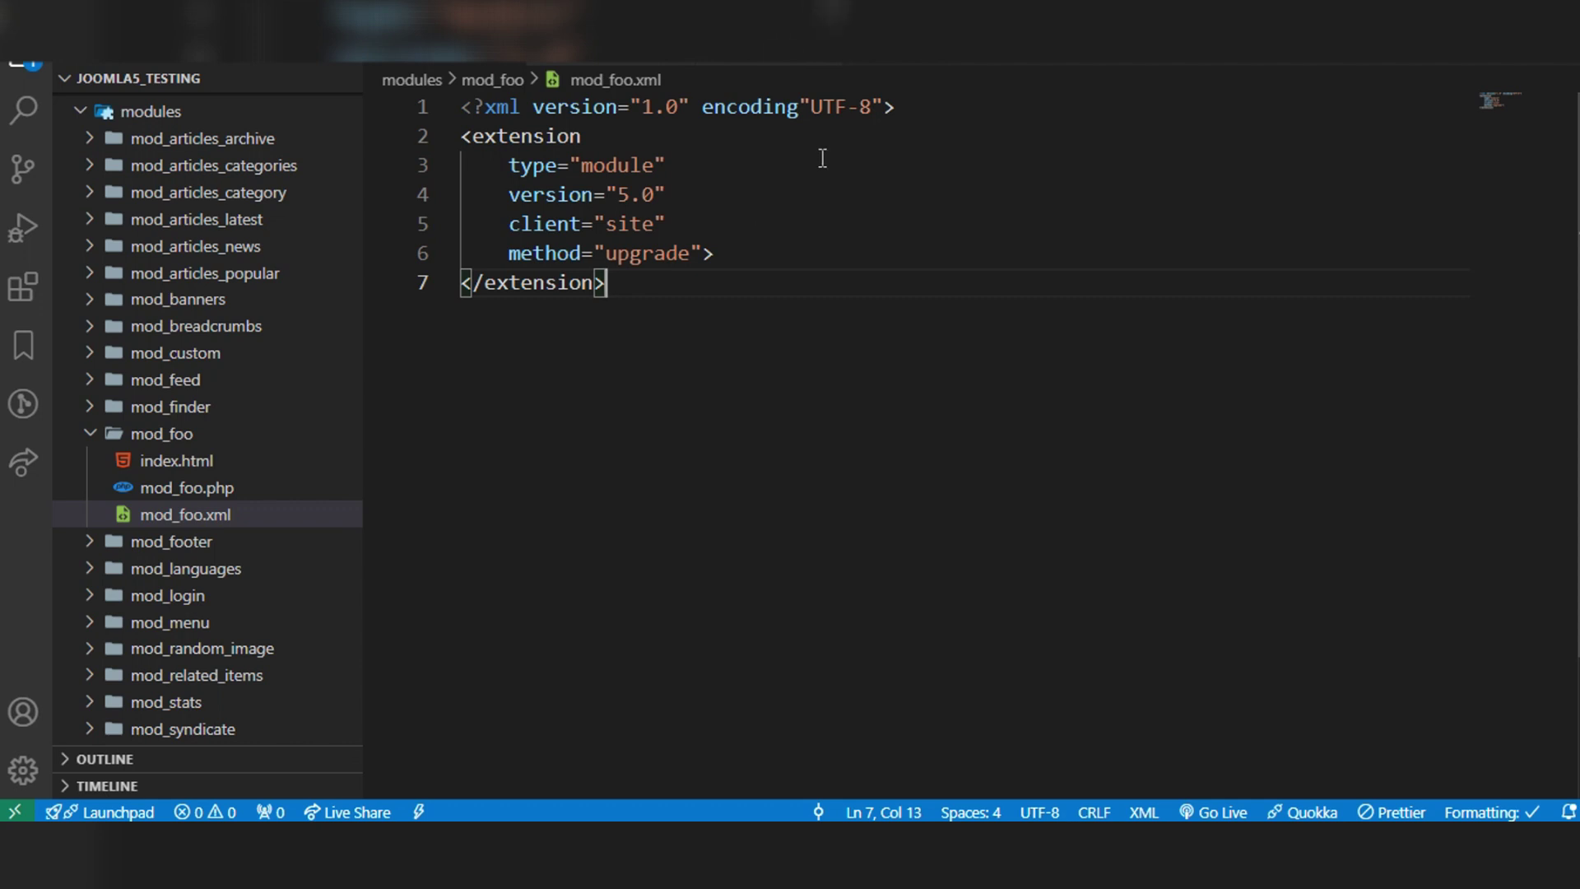
Fix line 1 so the XML declaration ends with ?>.
click(513, 136)
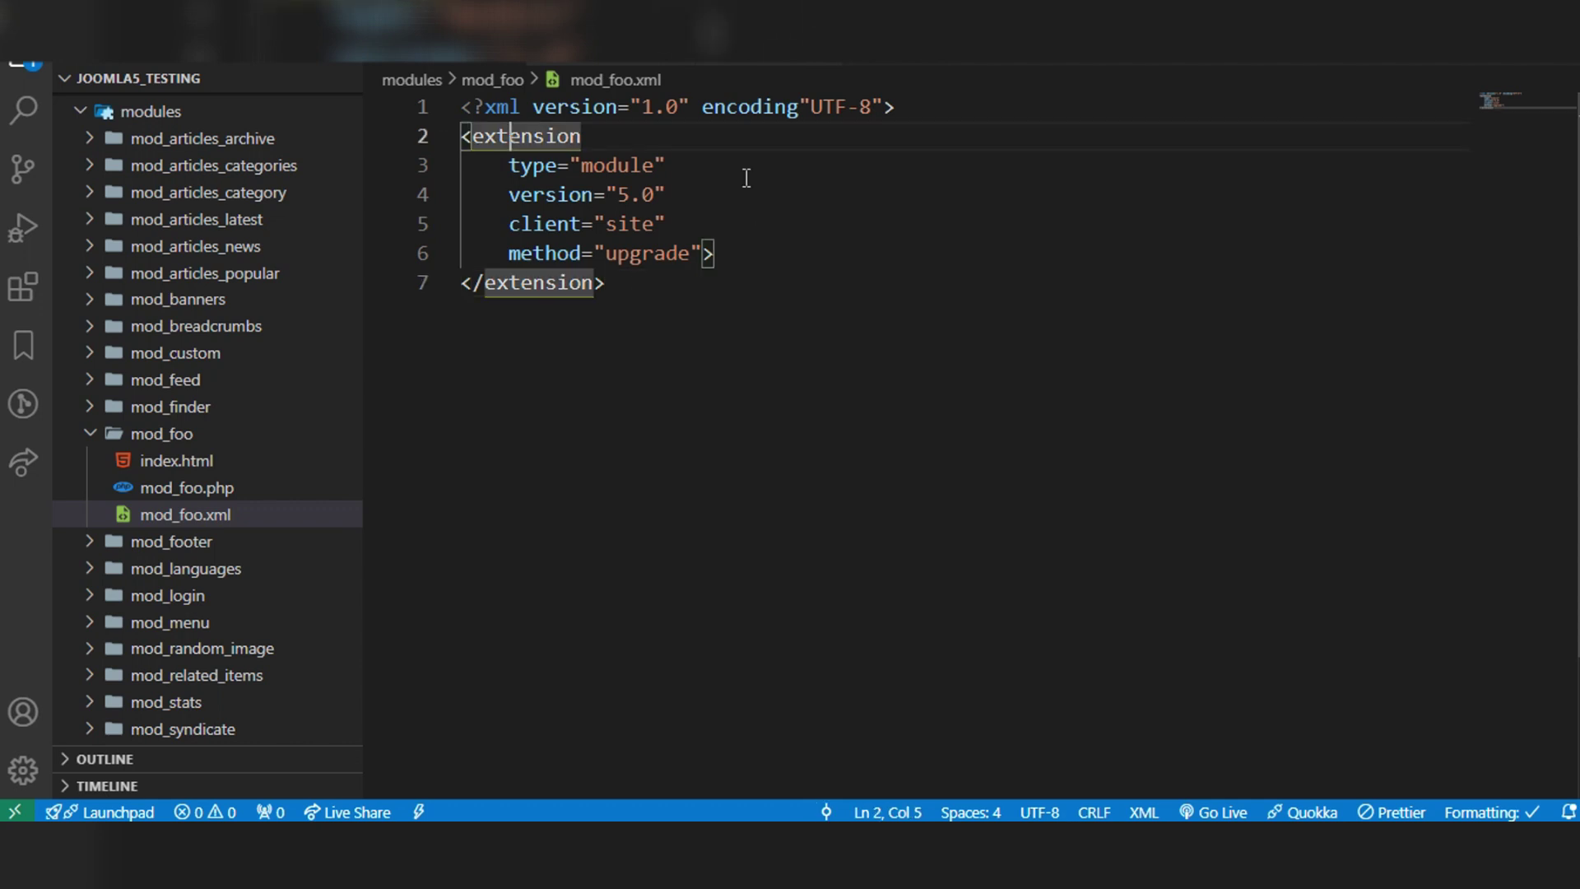
click(892, 107)
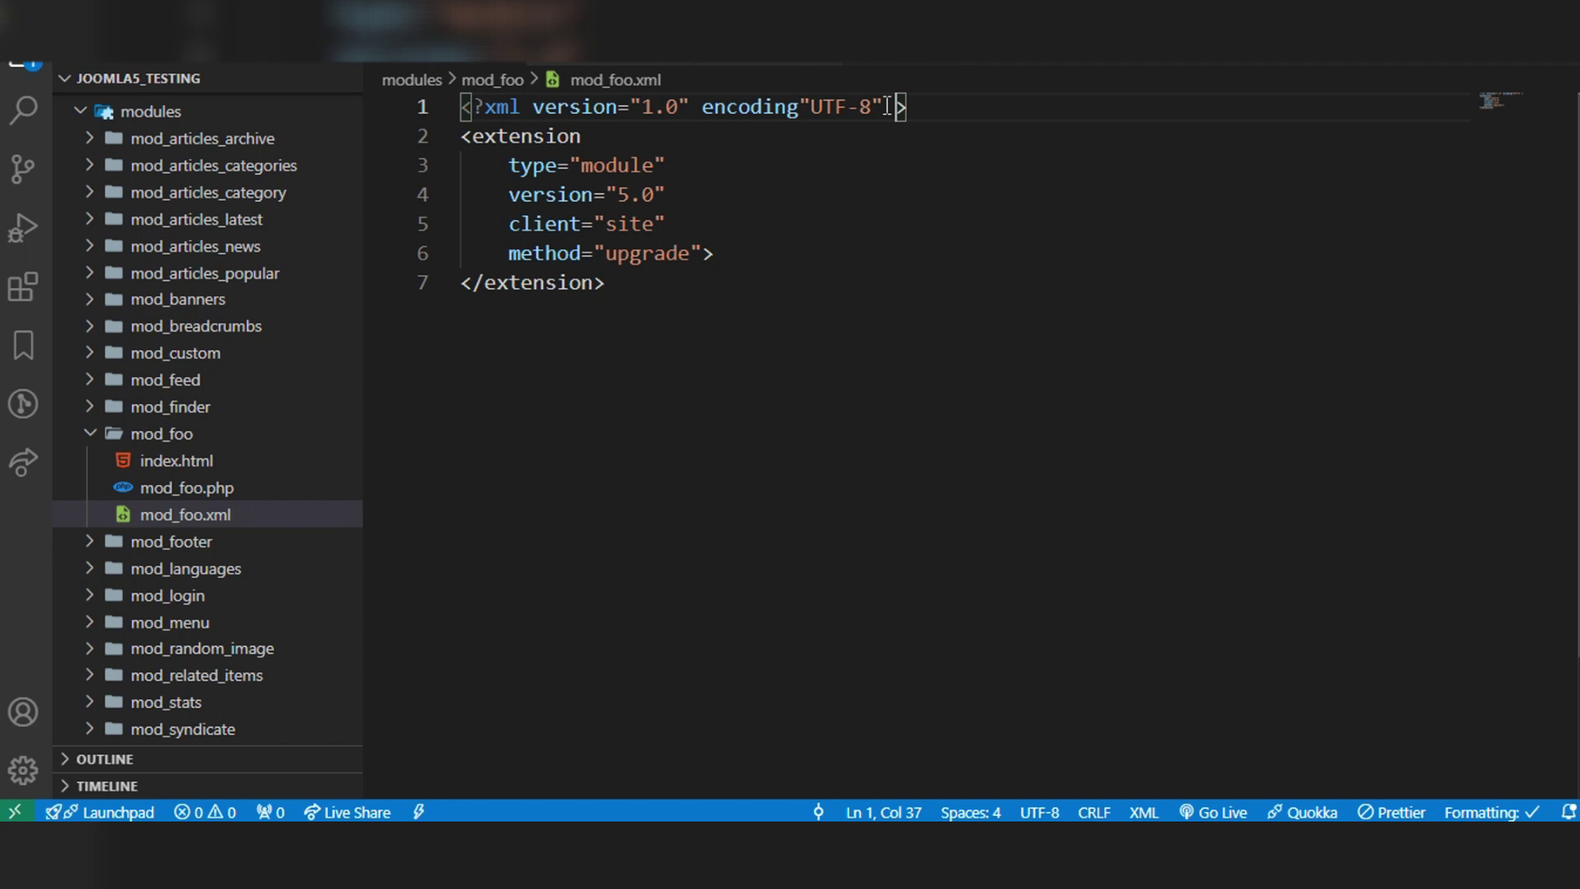
text(?)
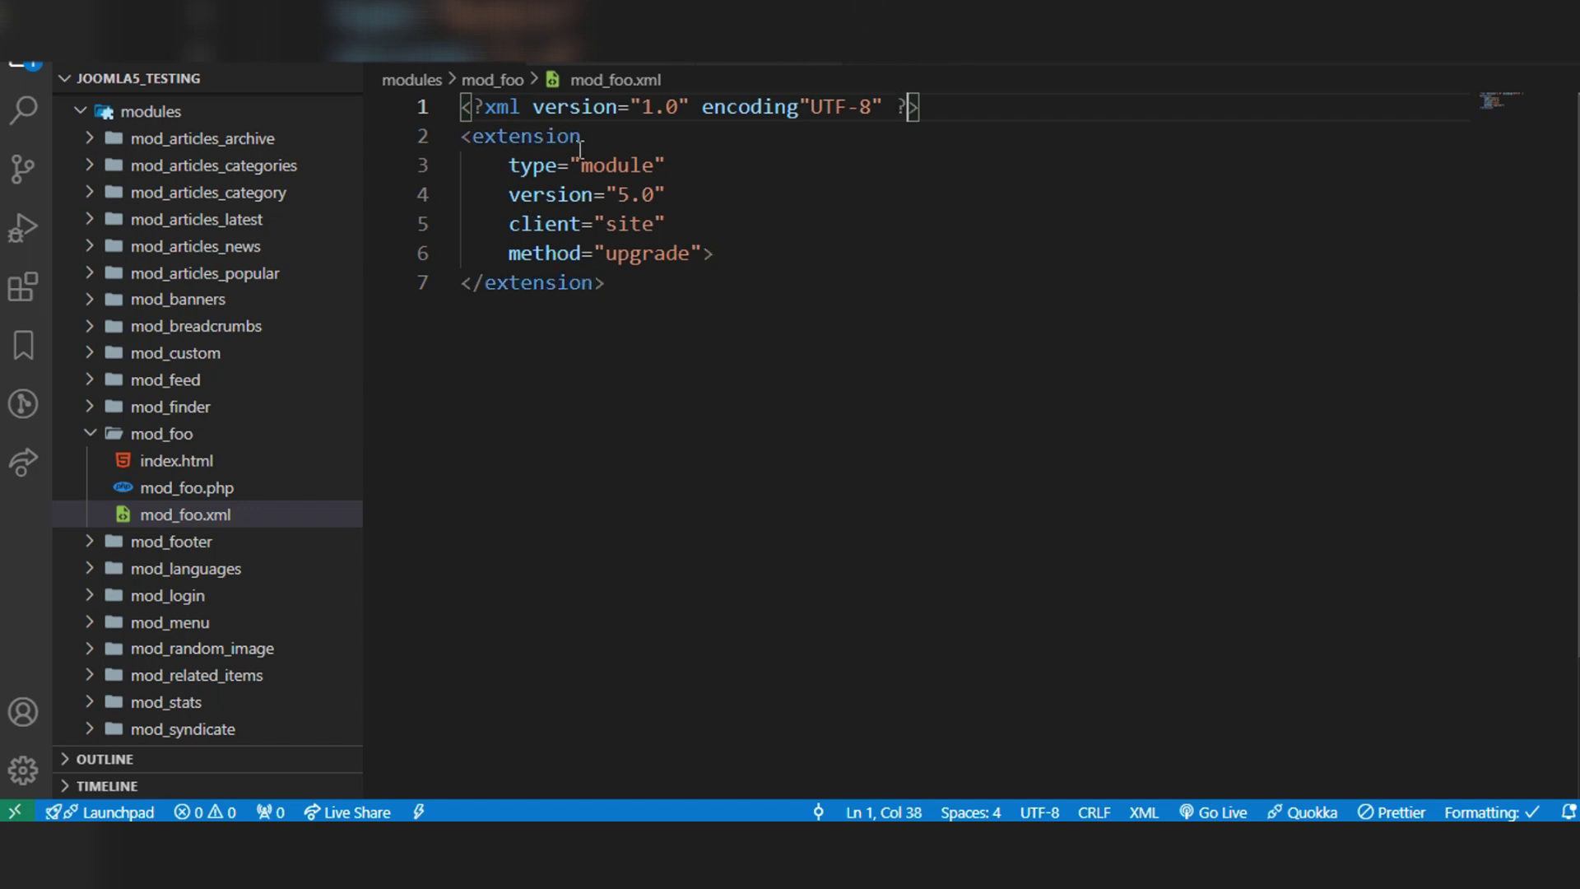
click(652, 282)
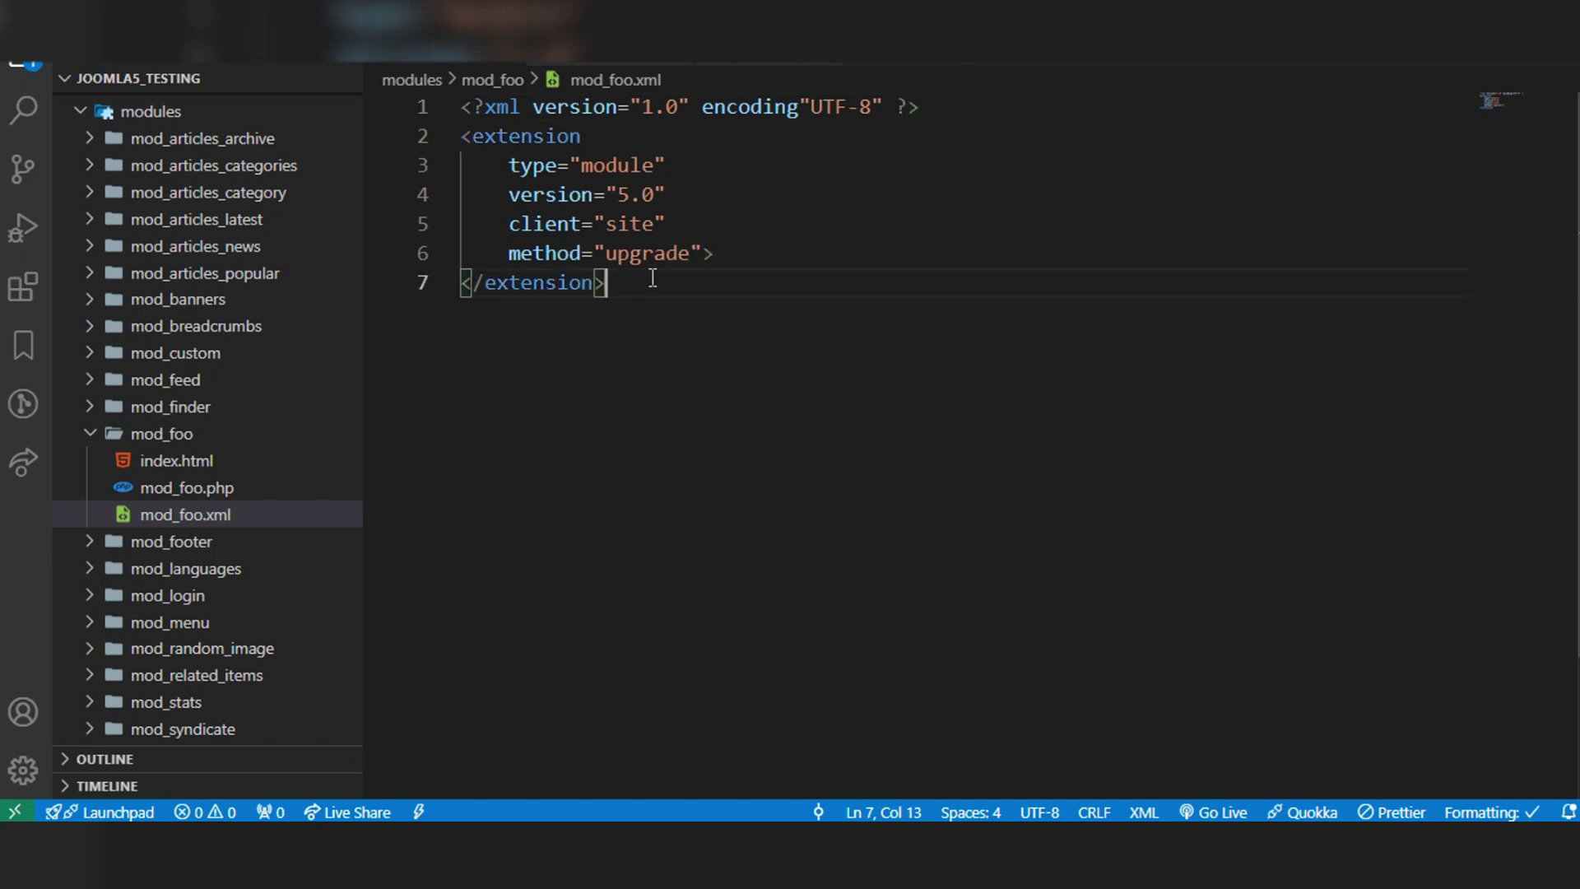
Add a <name>Foo Module</name> element inside the extension element.
click(743, 253)
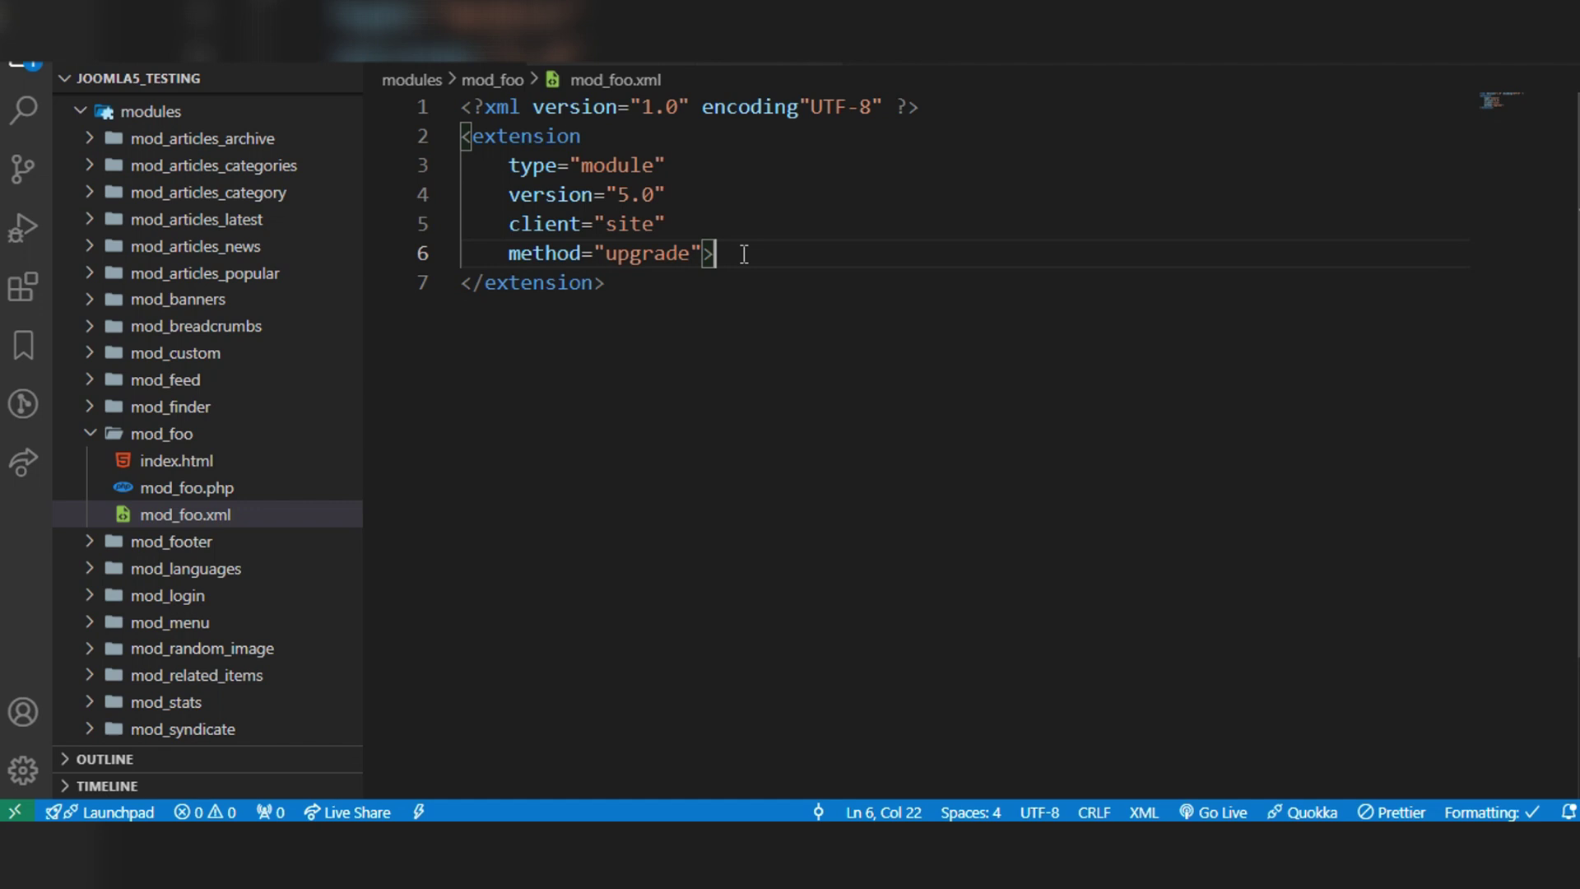
key(Return)
key(BackSpace)
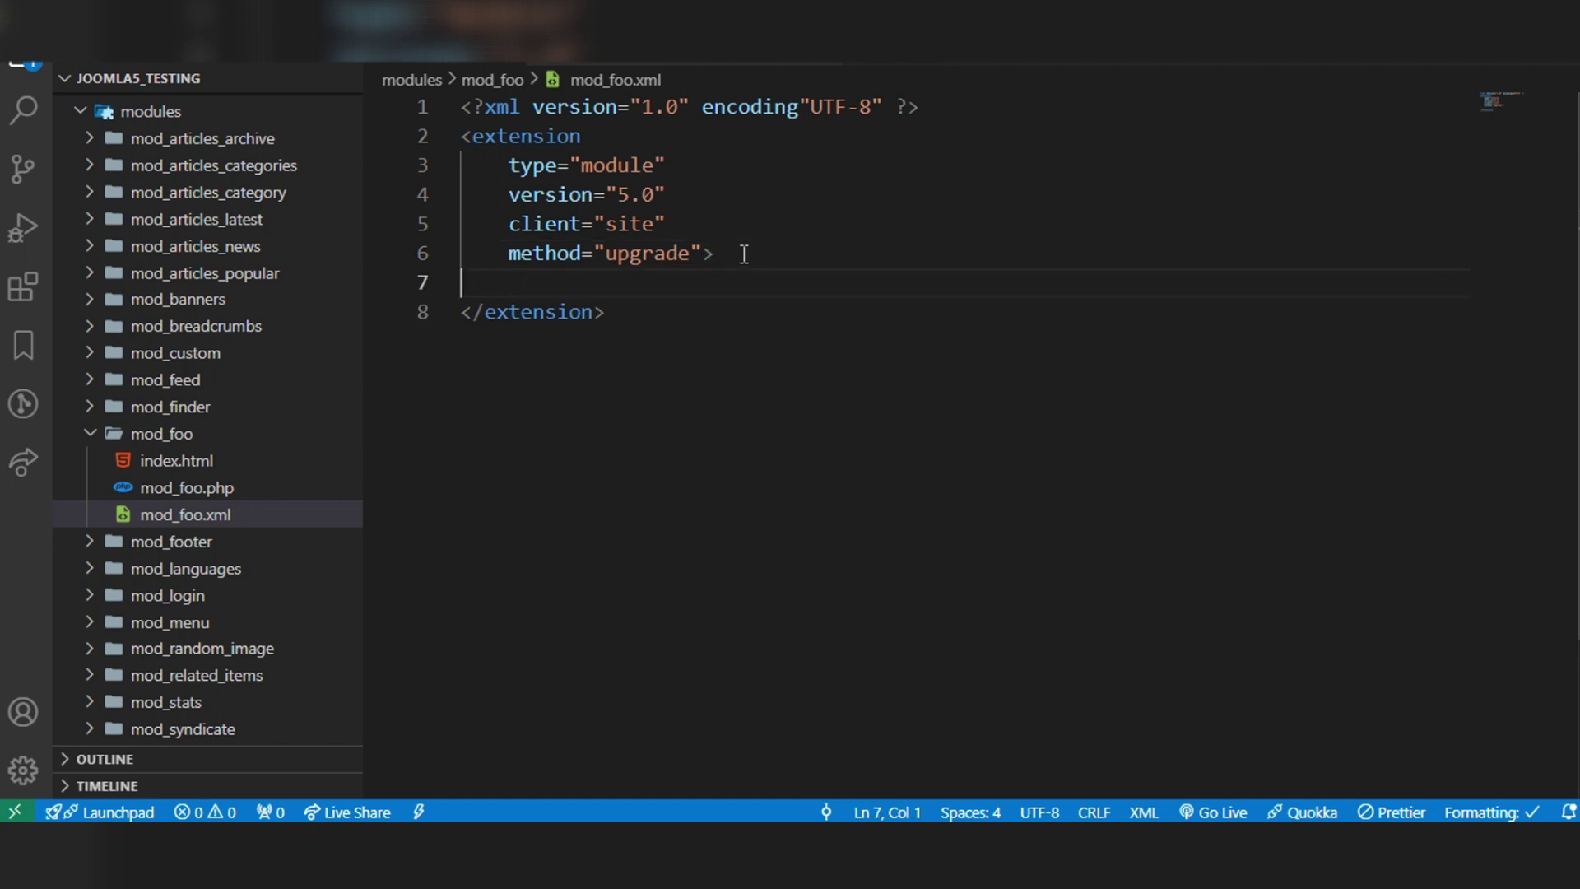
text(<name)
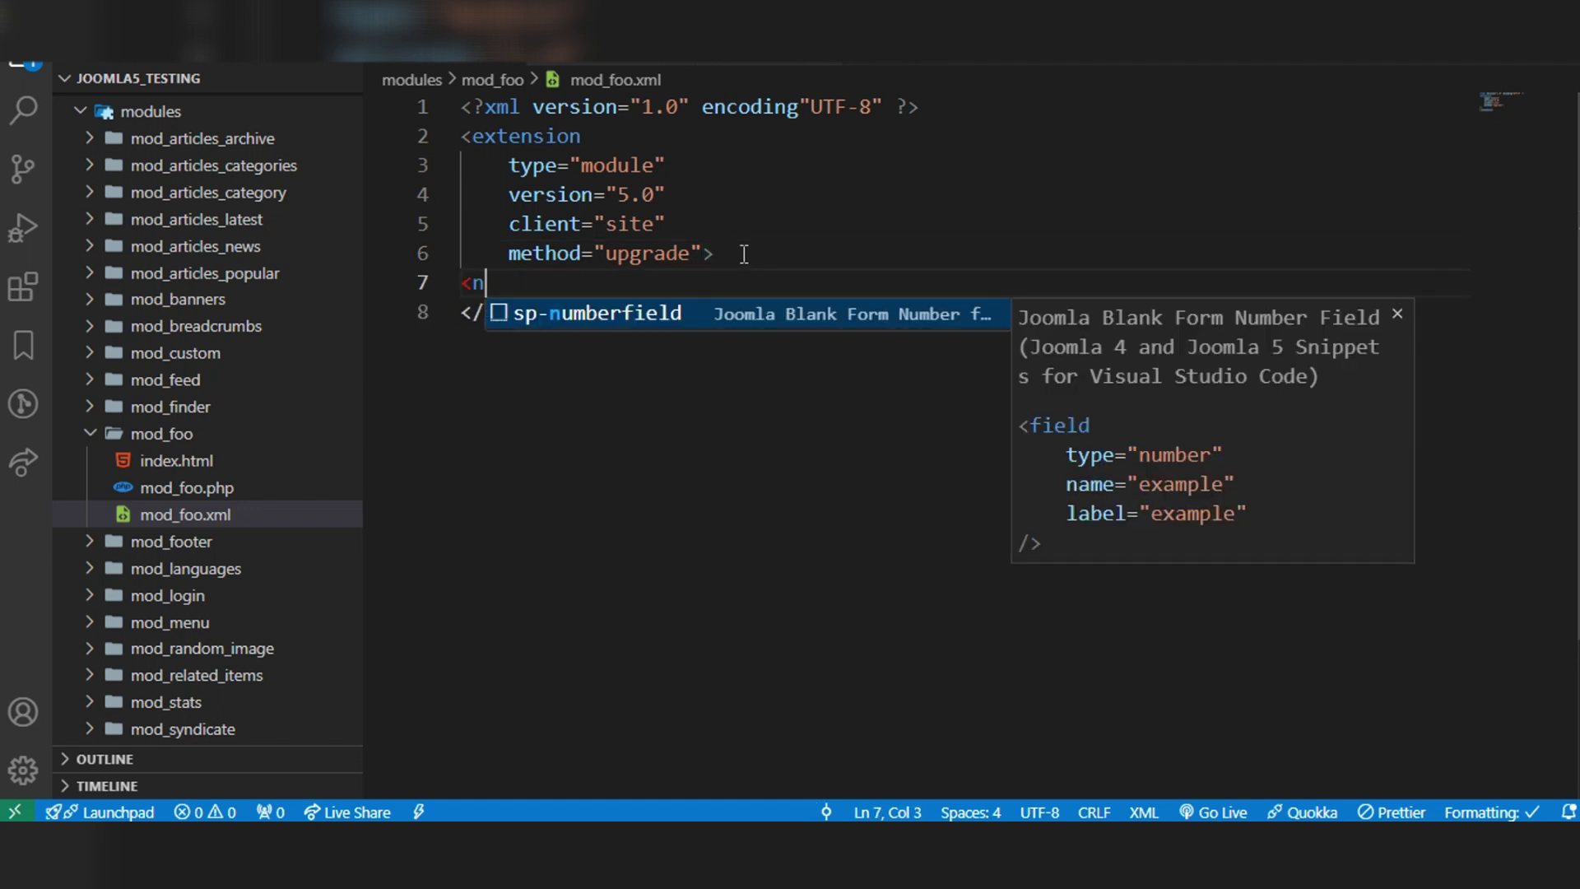
text(>)
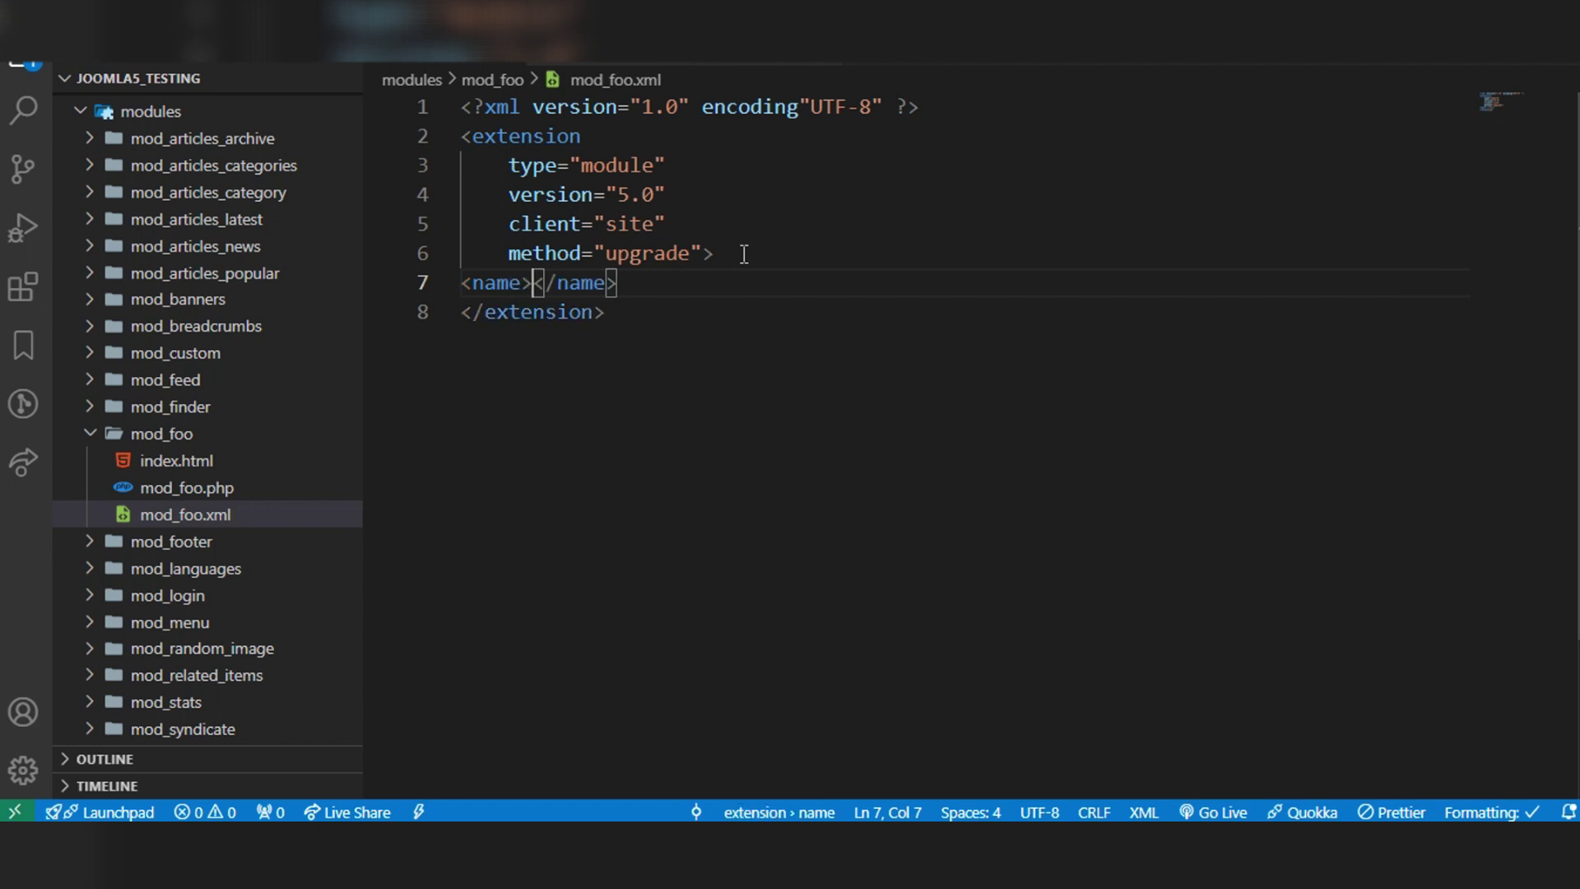
text(Foo )
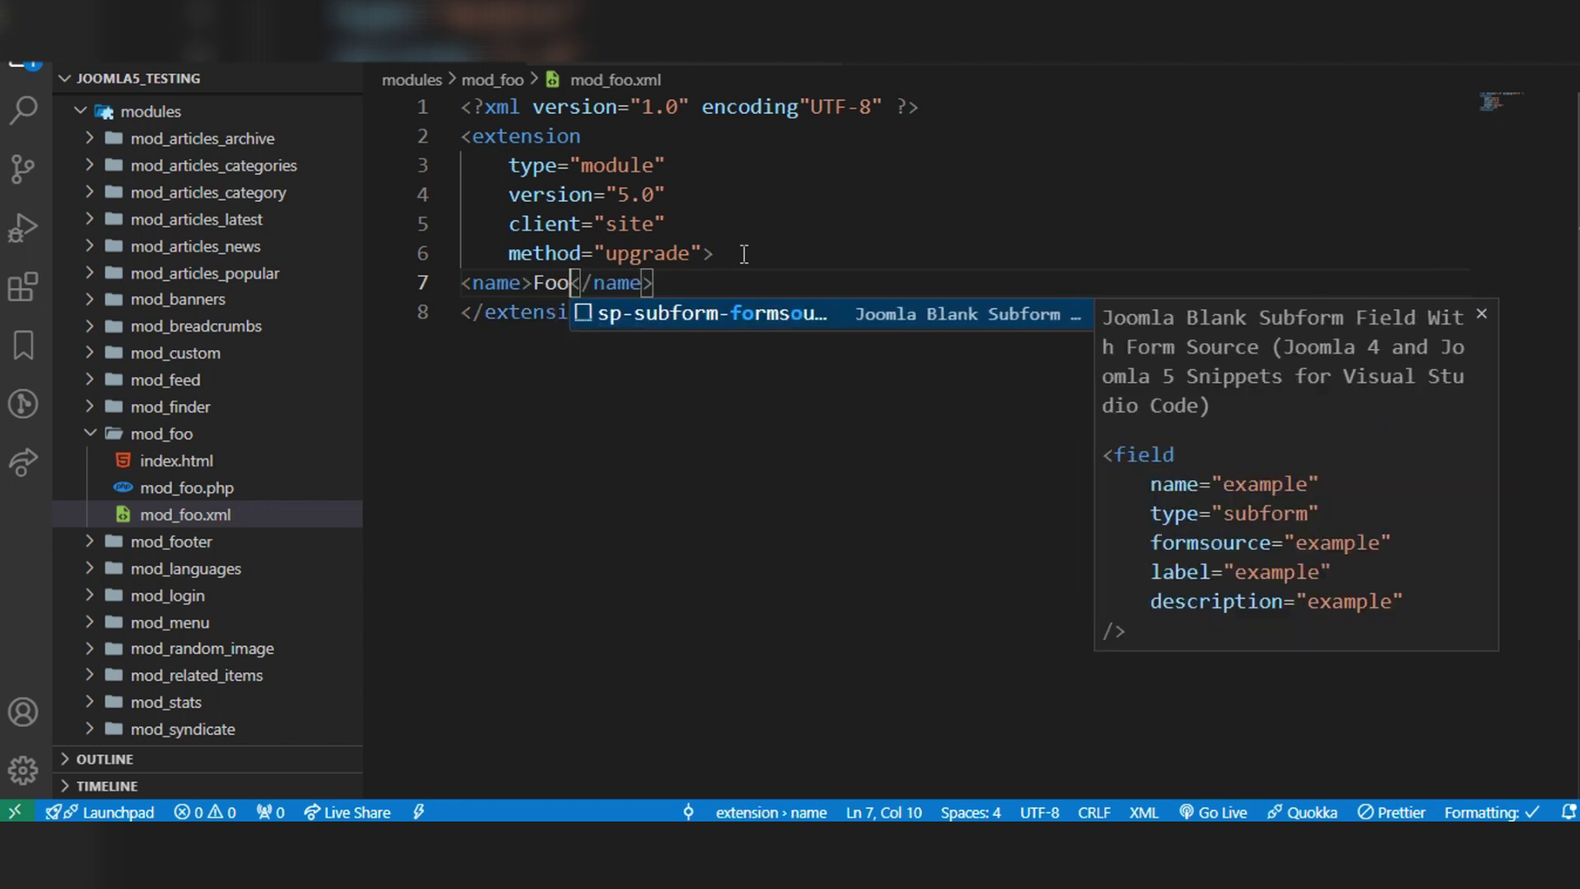
text(M)
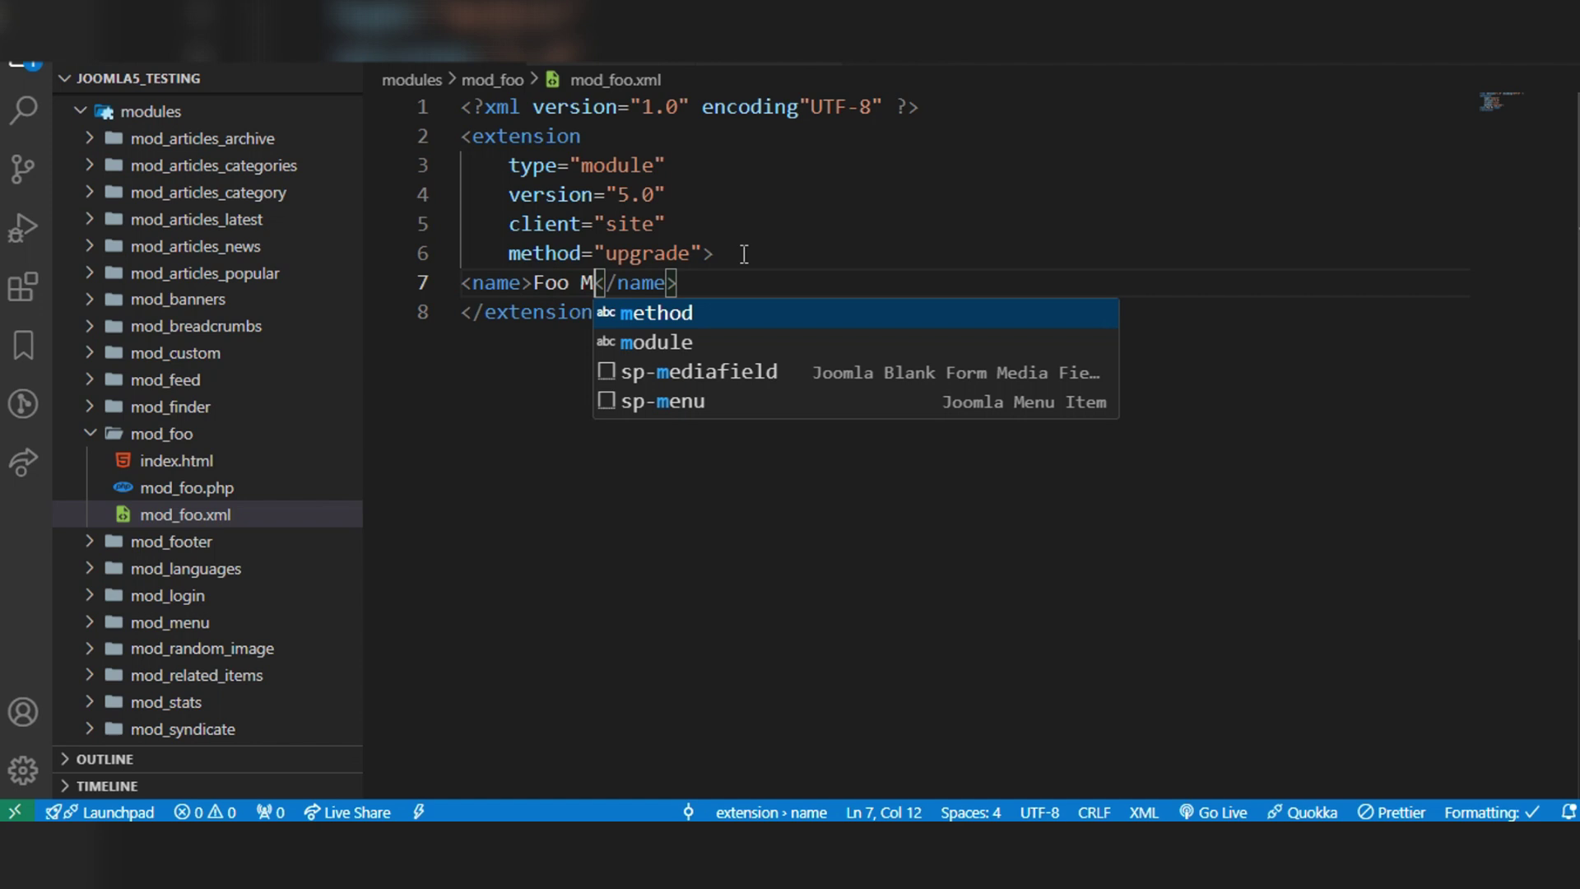
text(odule)
key(Escape)
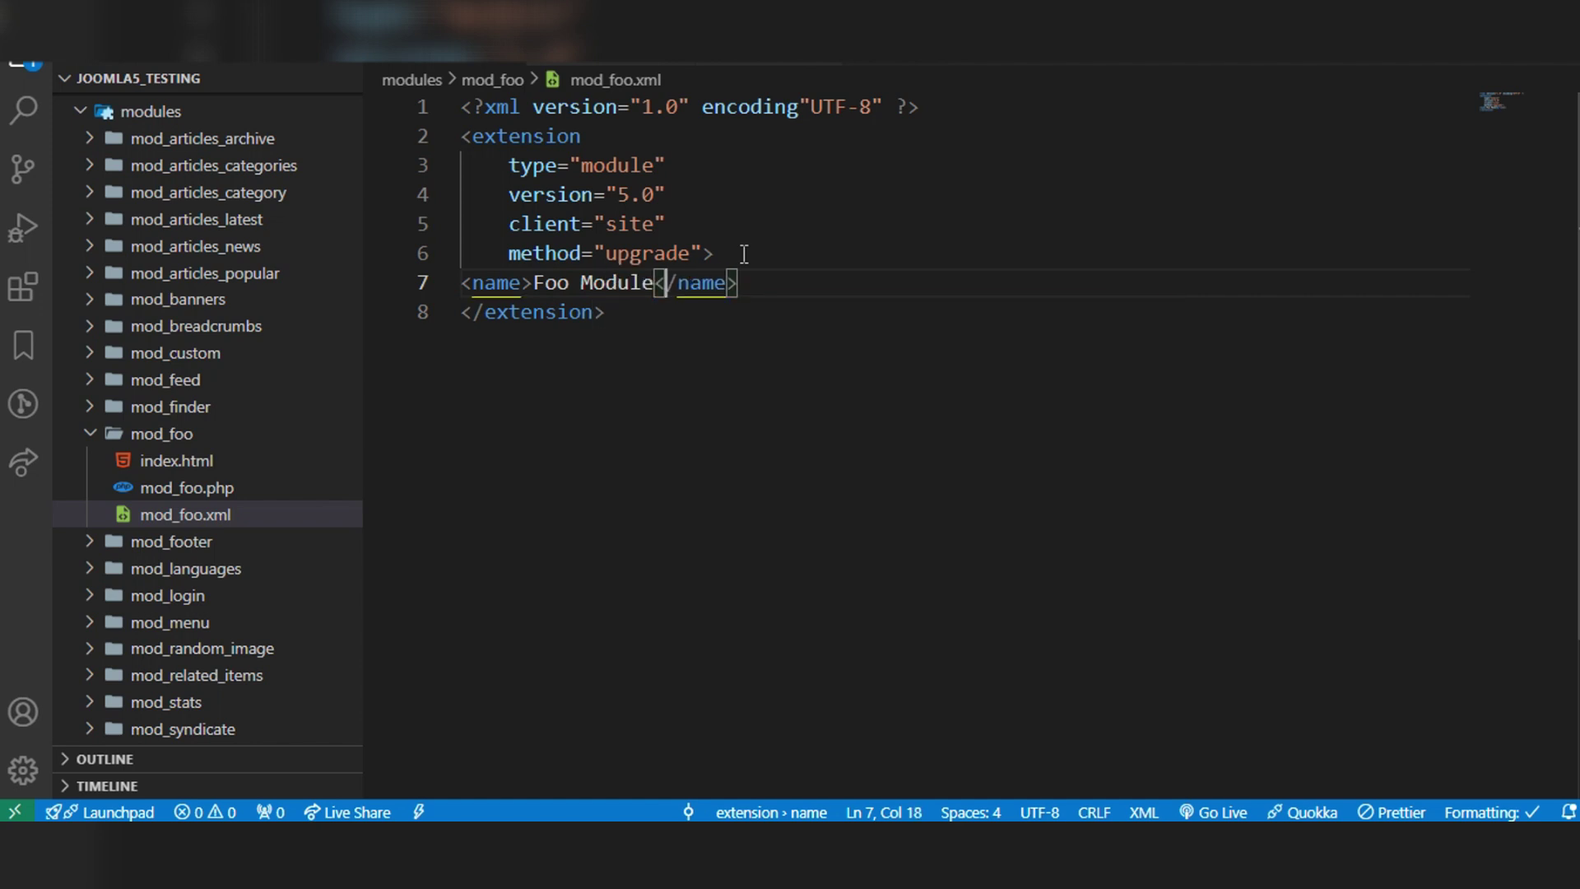
key(Right)
key(Right)
key(Right)
key(Right)
key(Right)
key(Right)
key(Right)
Add <description>My first module</description> below the name, followed by a blank line.
key(Return)
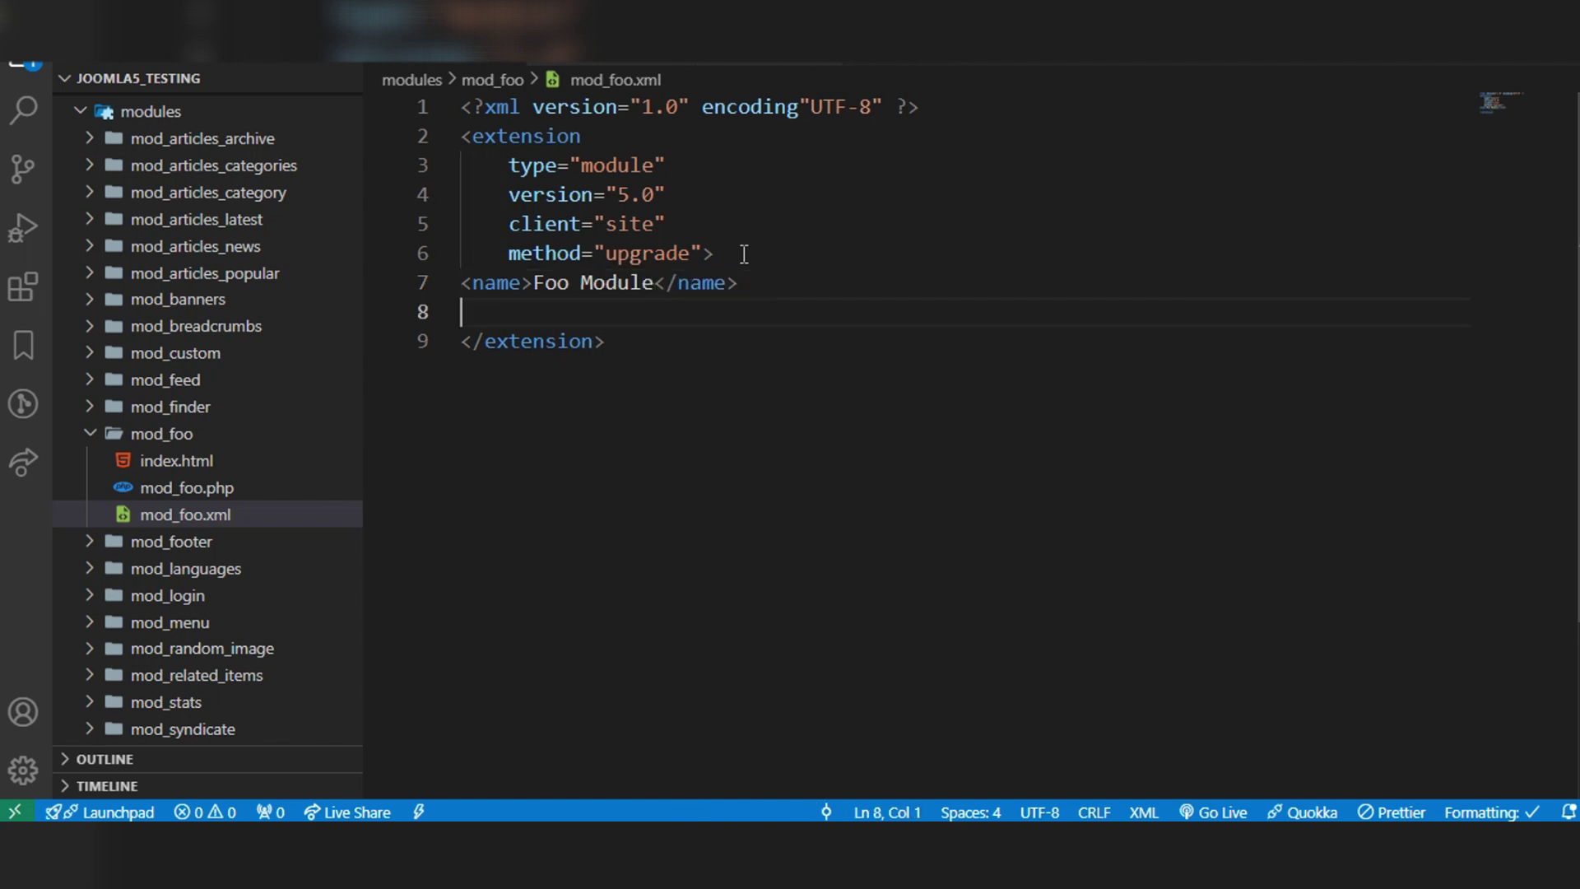
text(<dex)
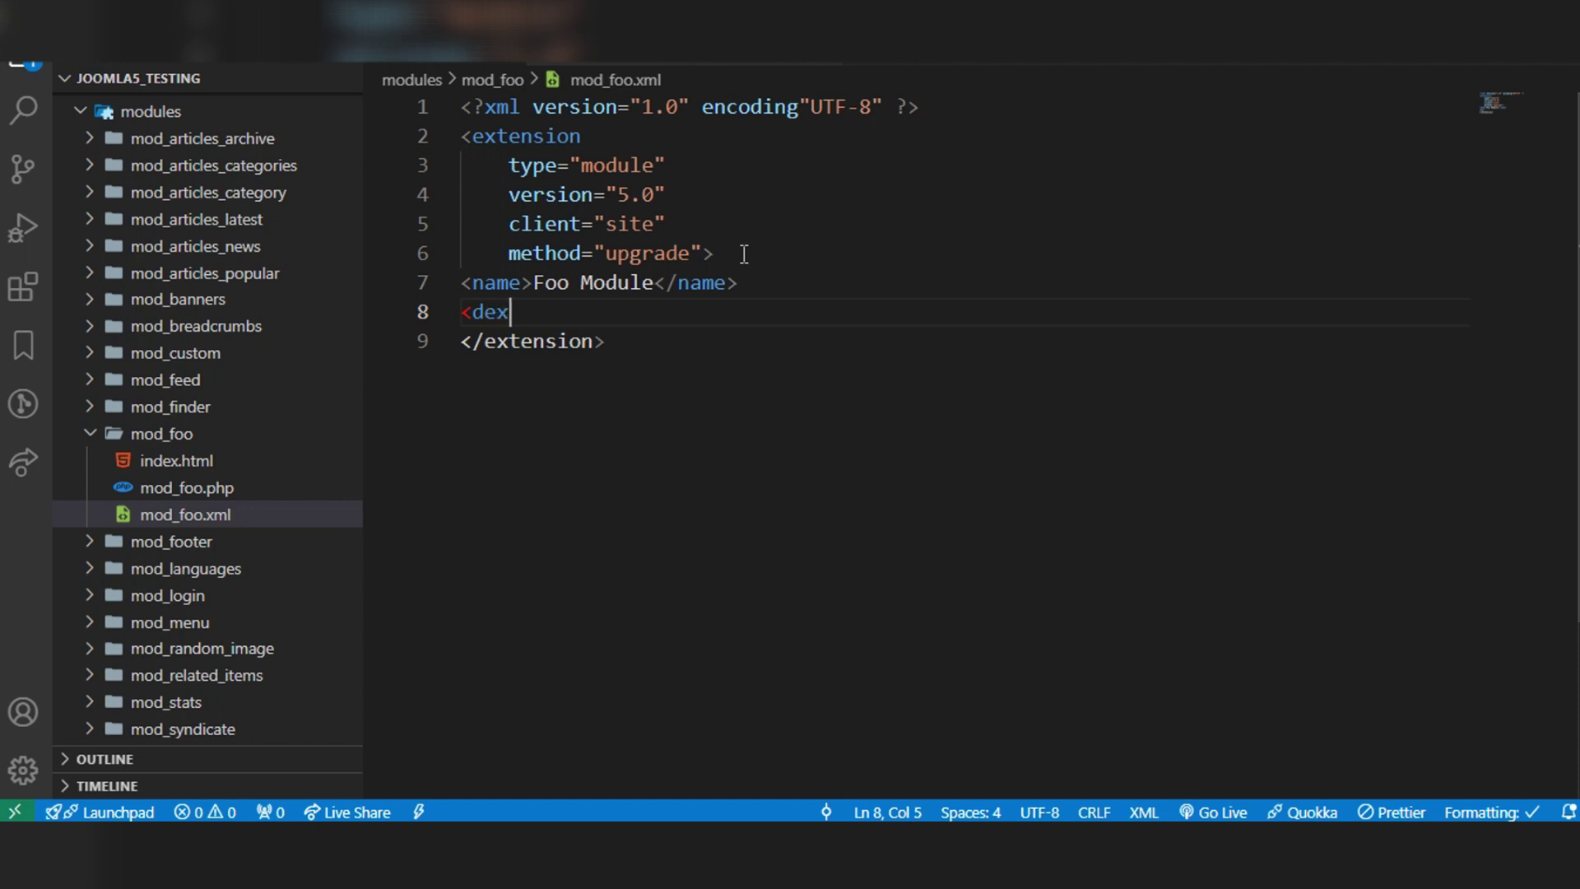
key(BackSpace)
text(scription)
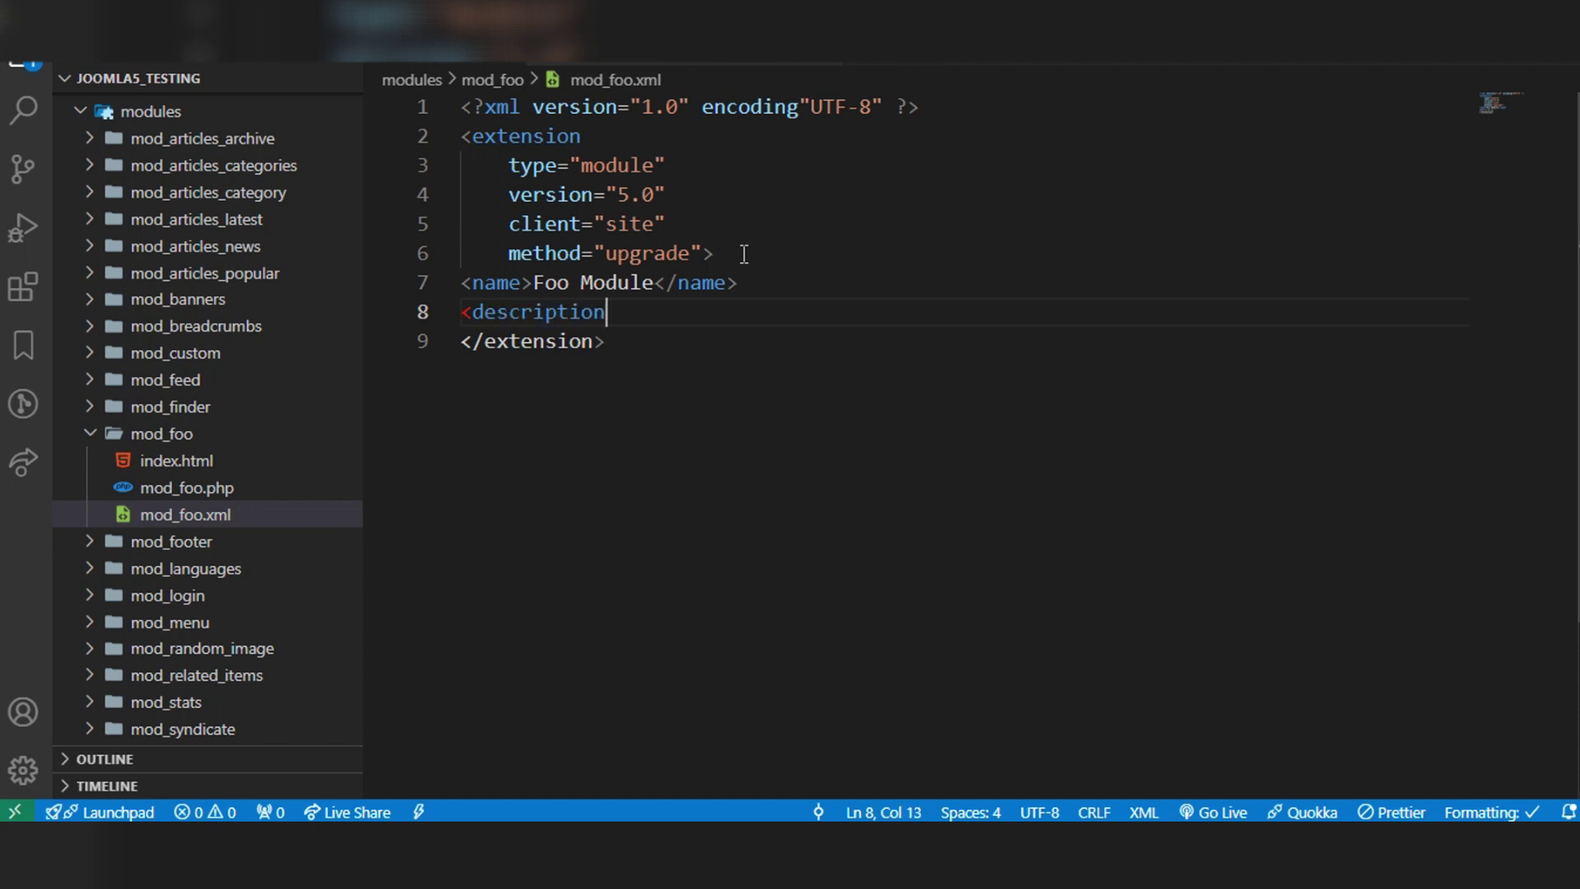
text(>)
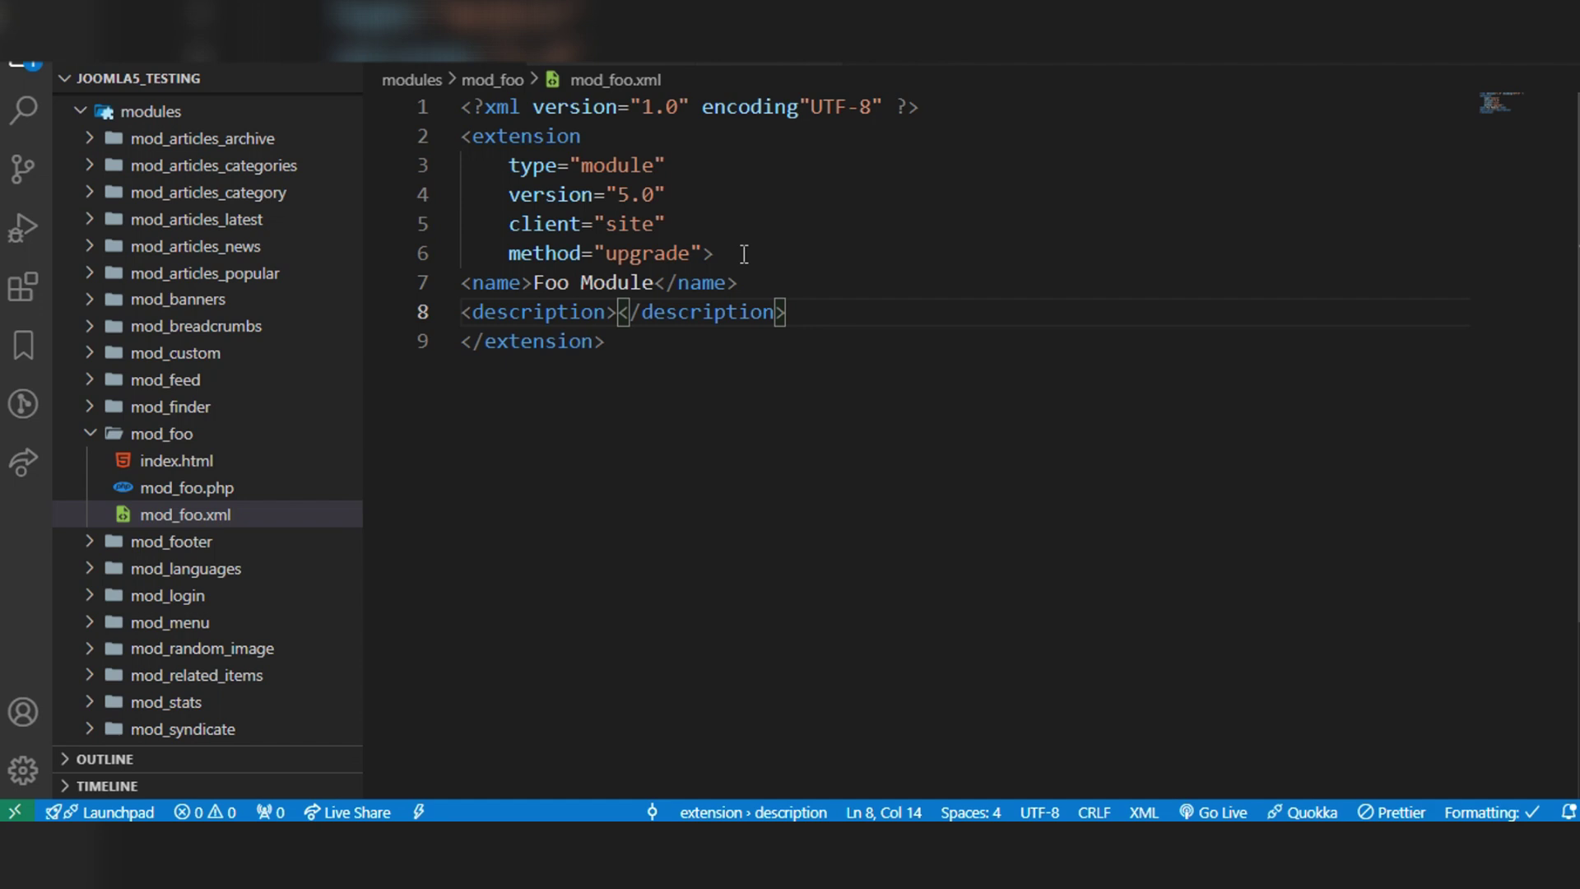
text(My first )
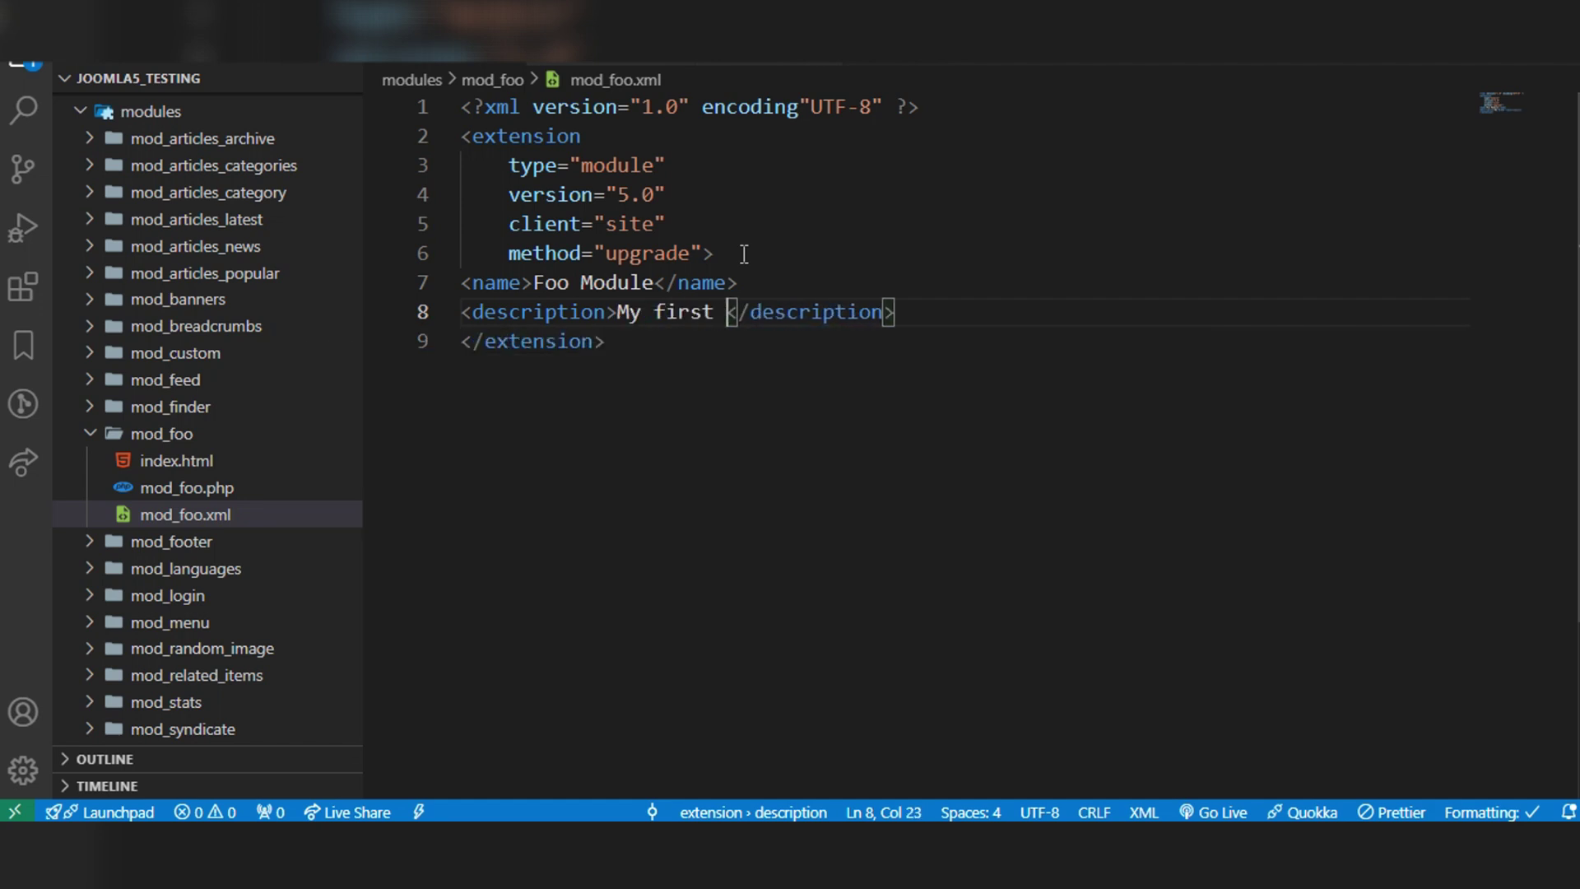
text(module)
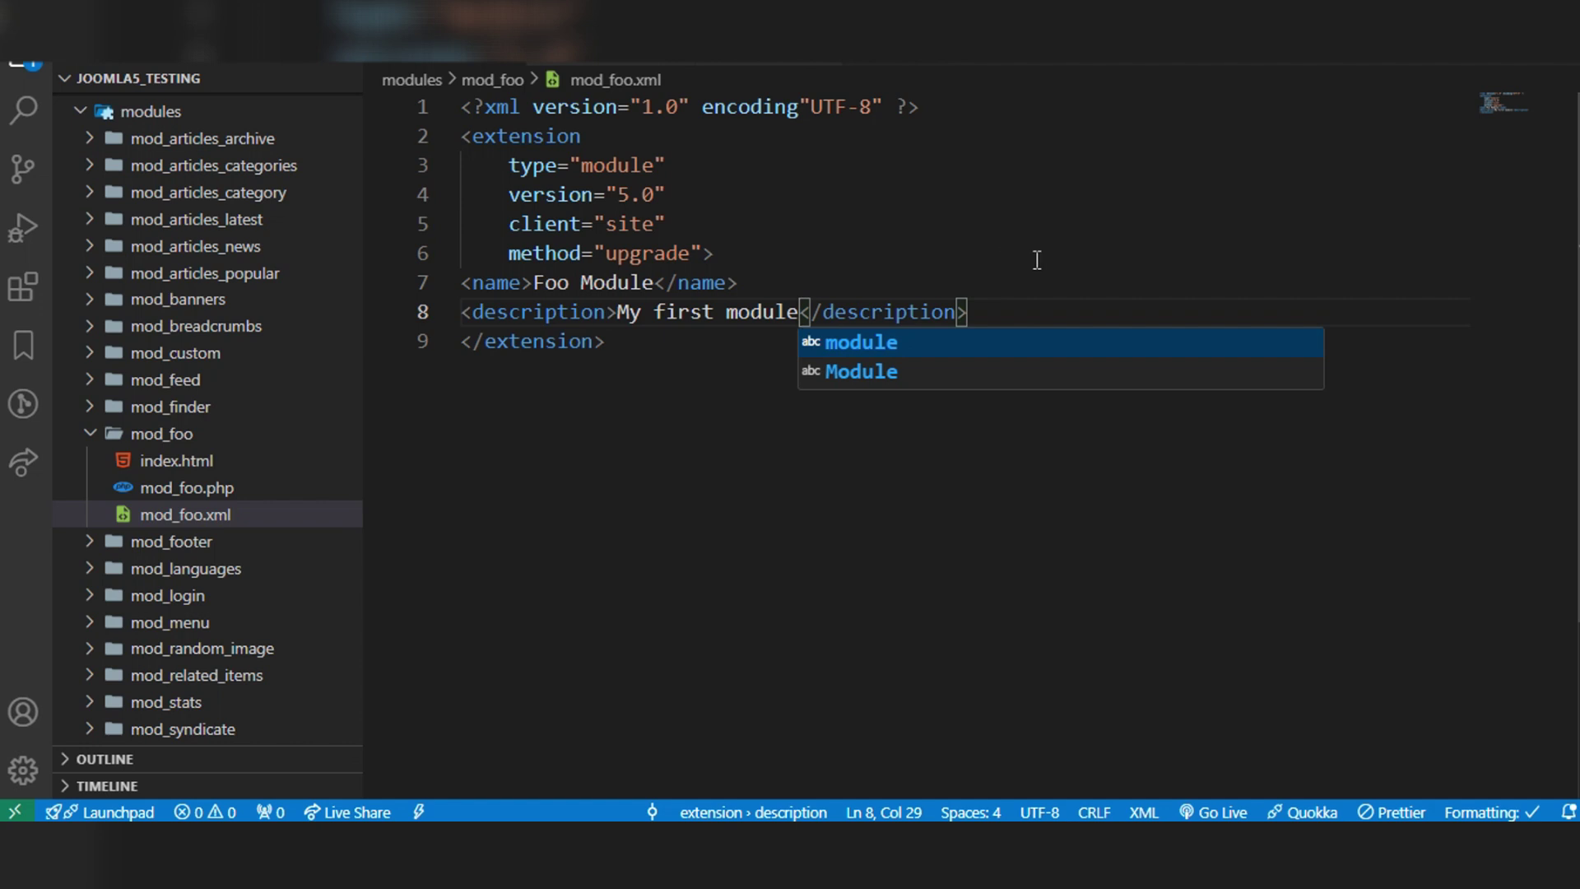
click(1007, 313)
key(Return)
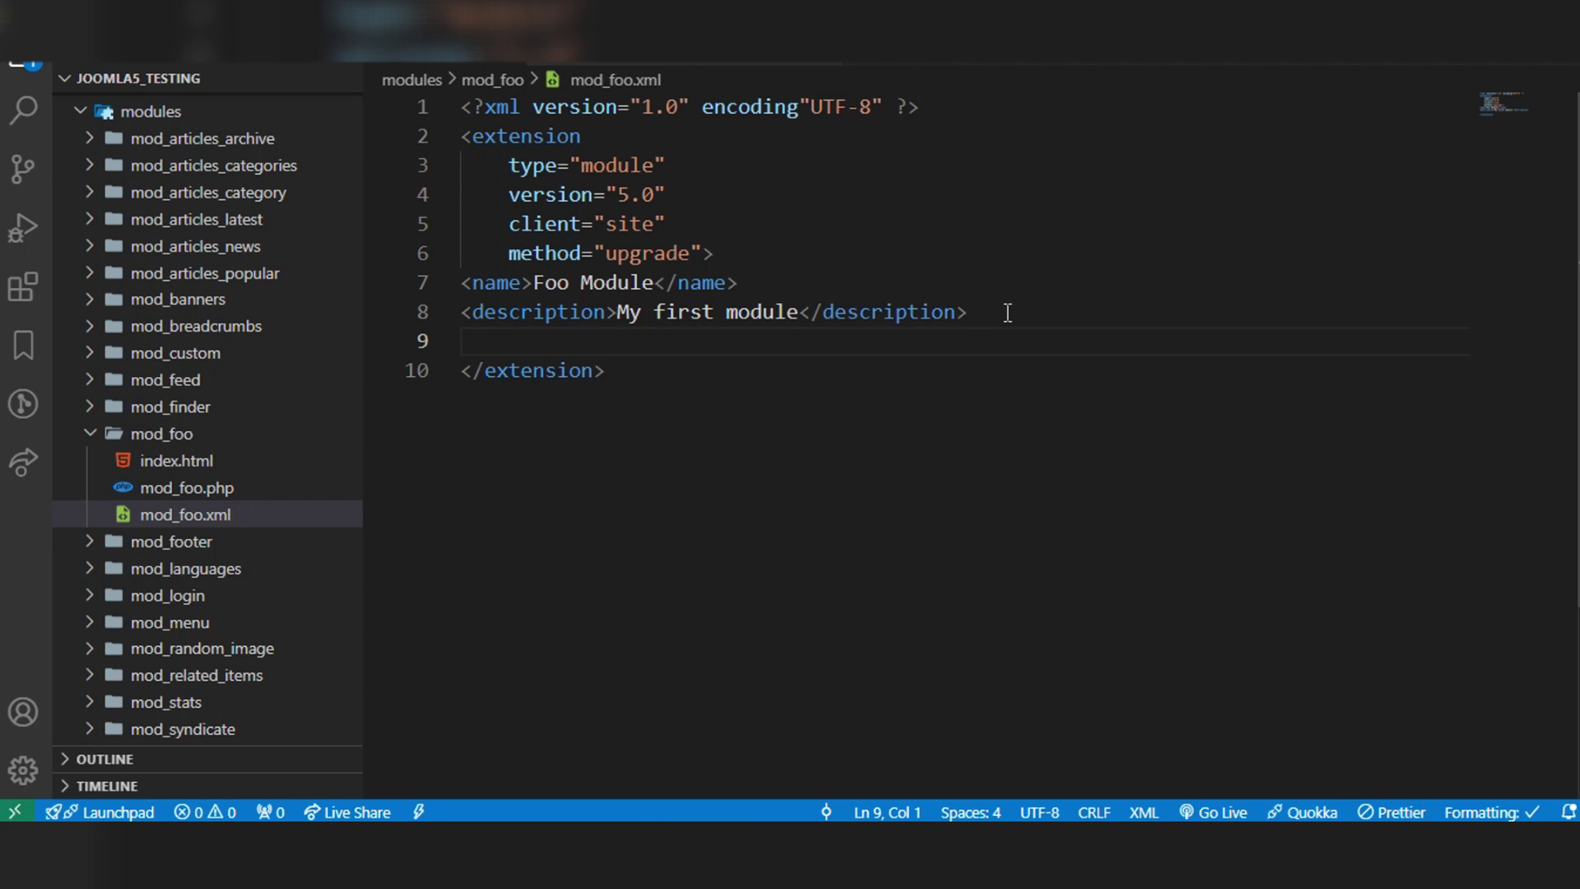
text(<files></files>)
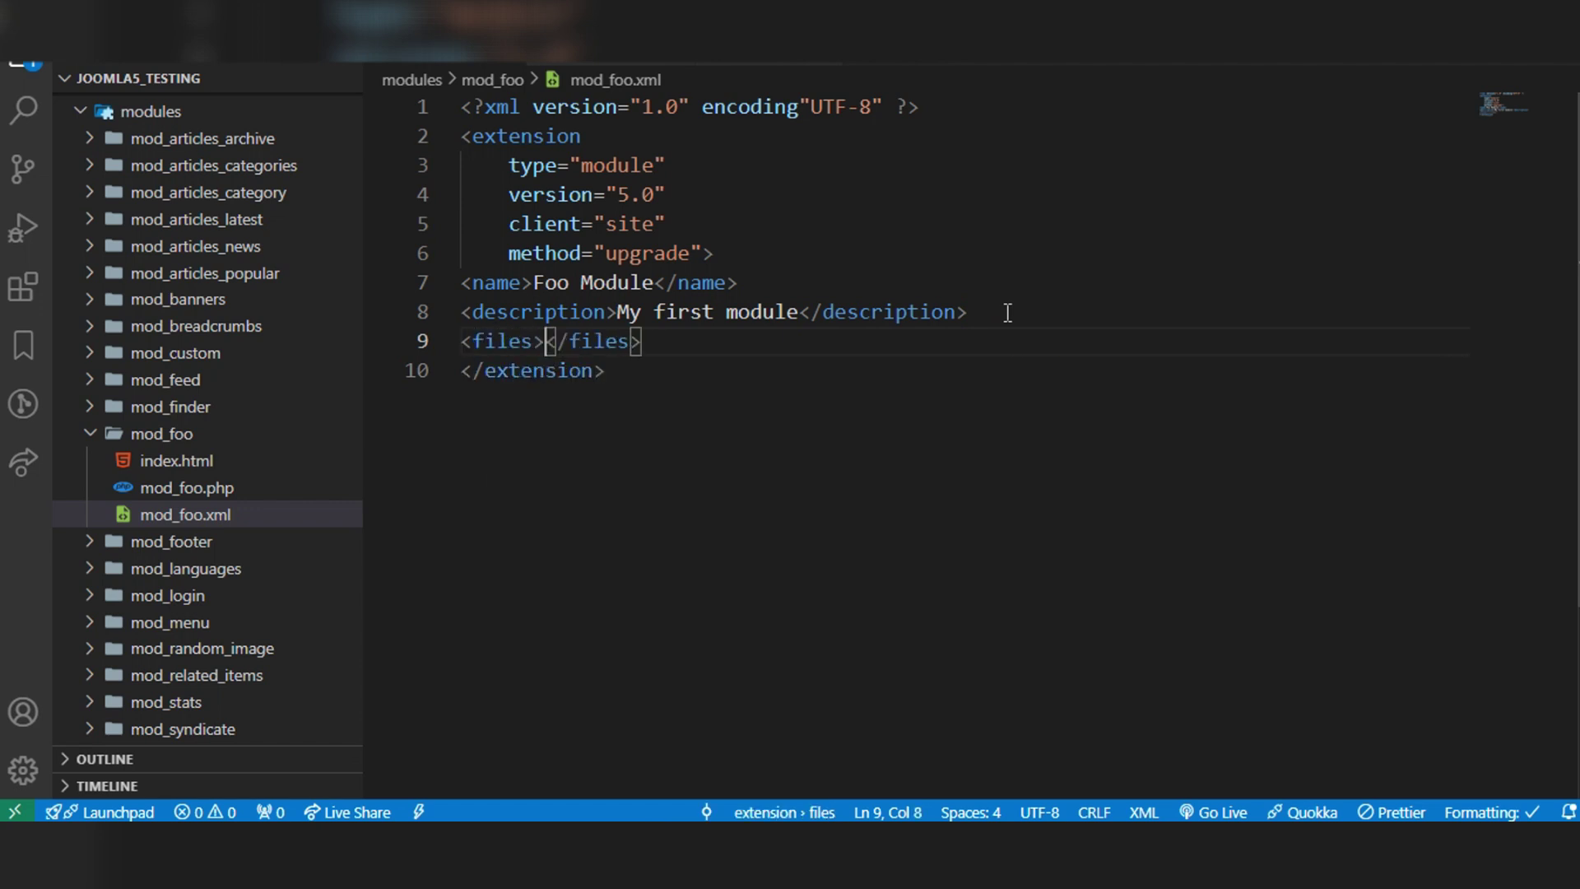
Add a <files> element containing <filename module="mod_foo">mod_foo.php</filename>.
key(Return)
key(Return)
key(Up)
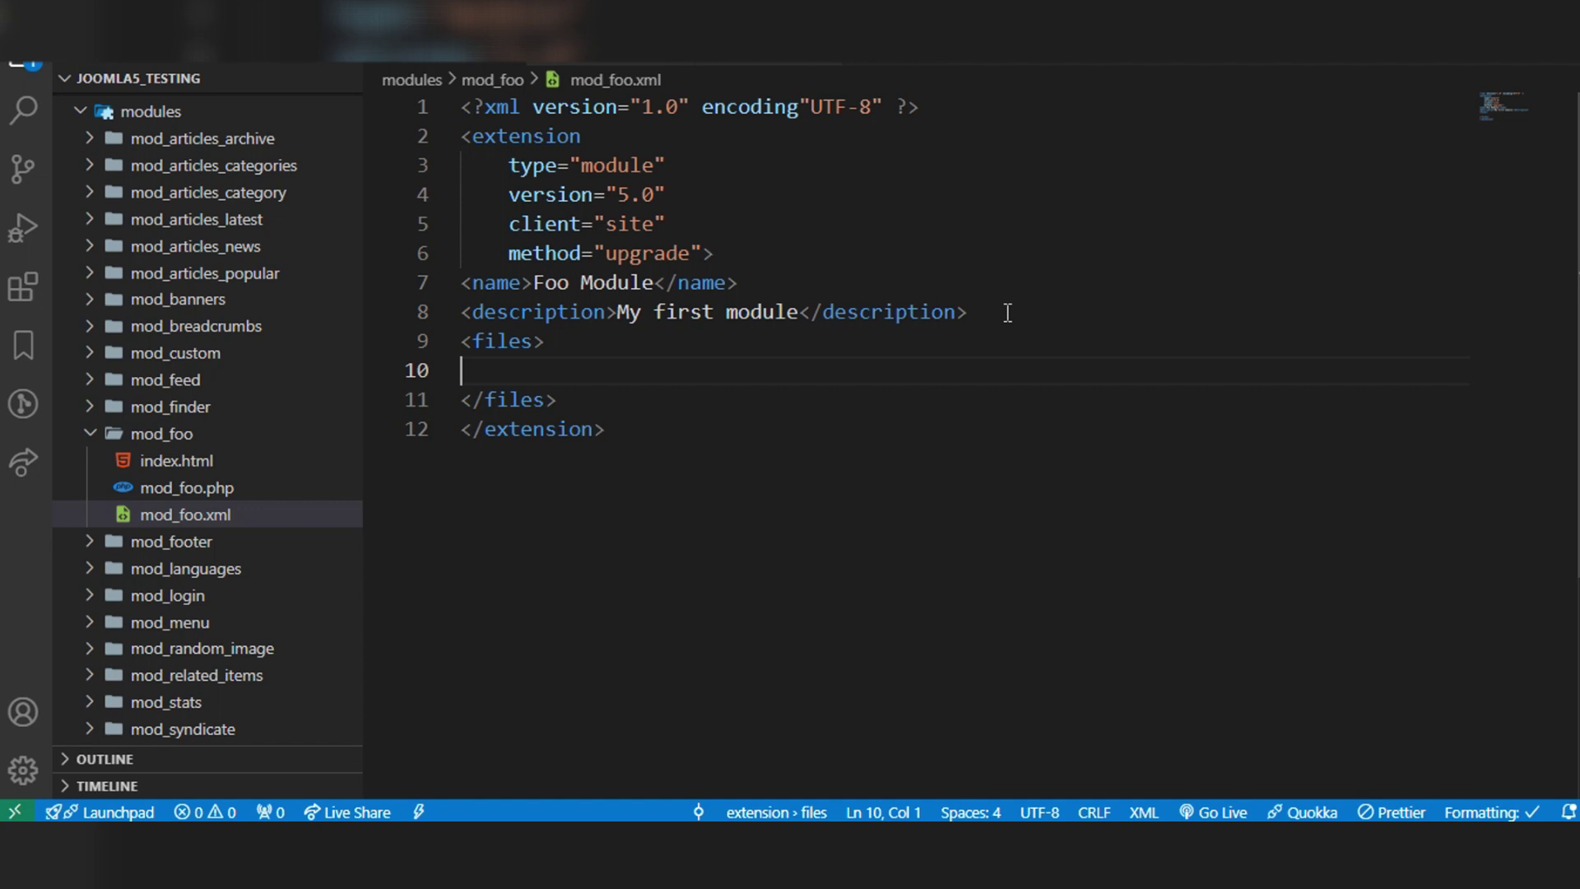
text(<filename)
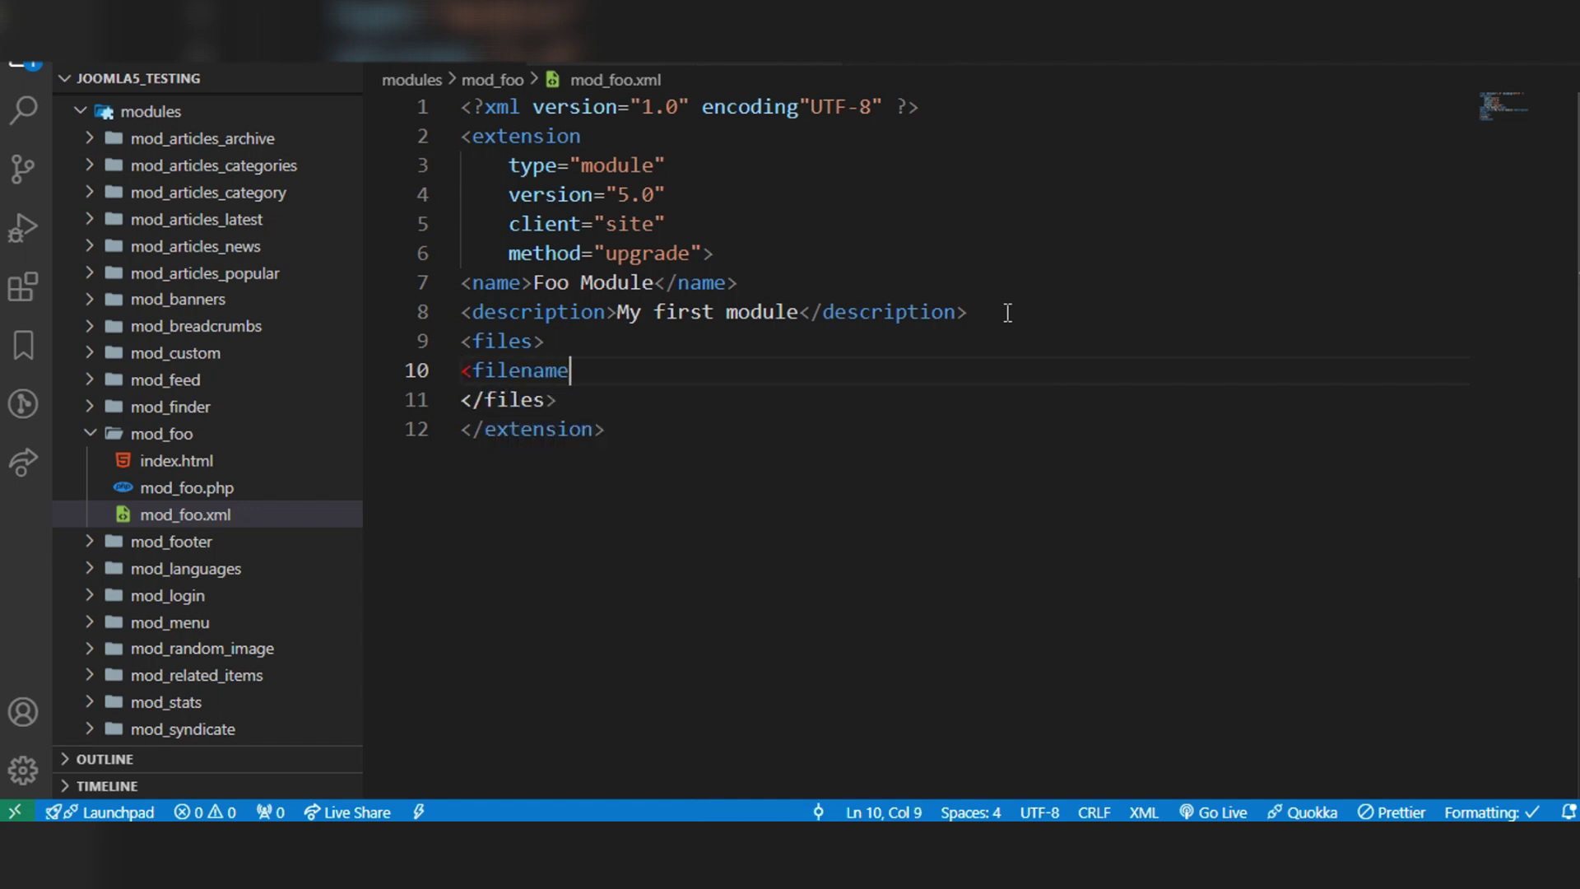
text(></filename>)
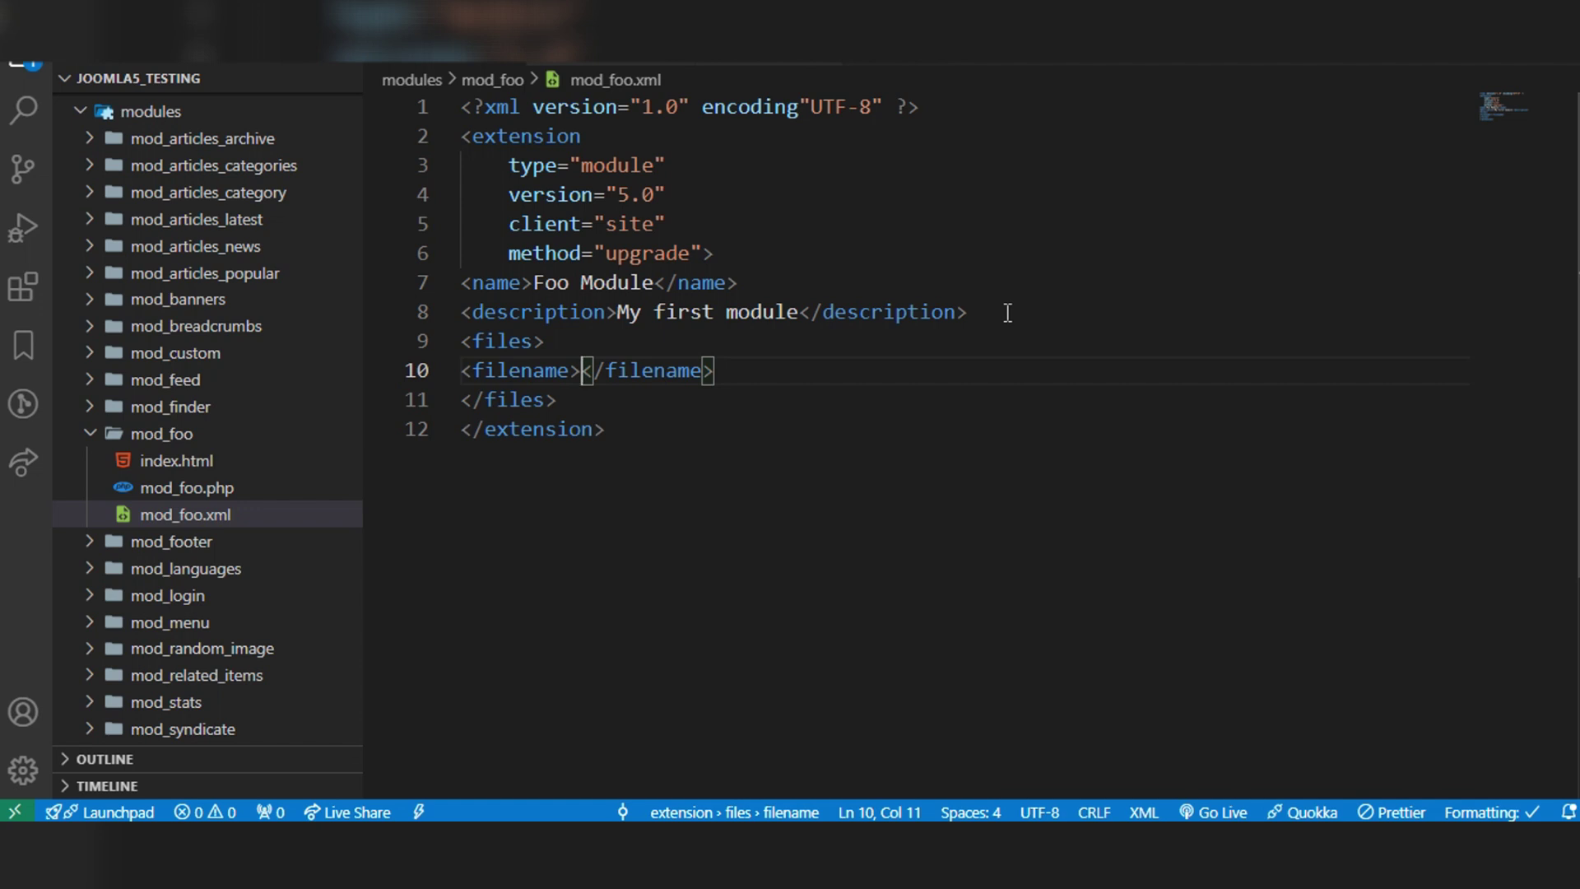
key(Left)
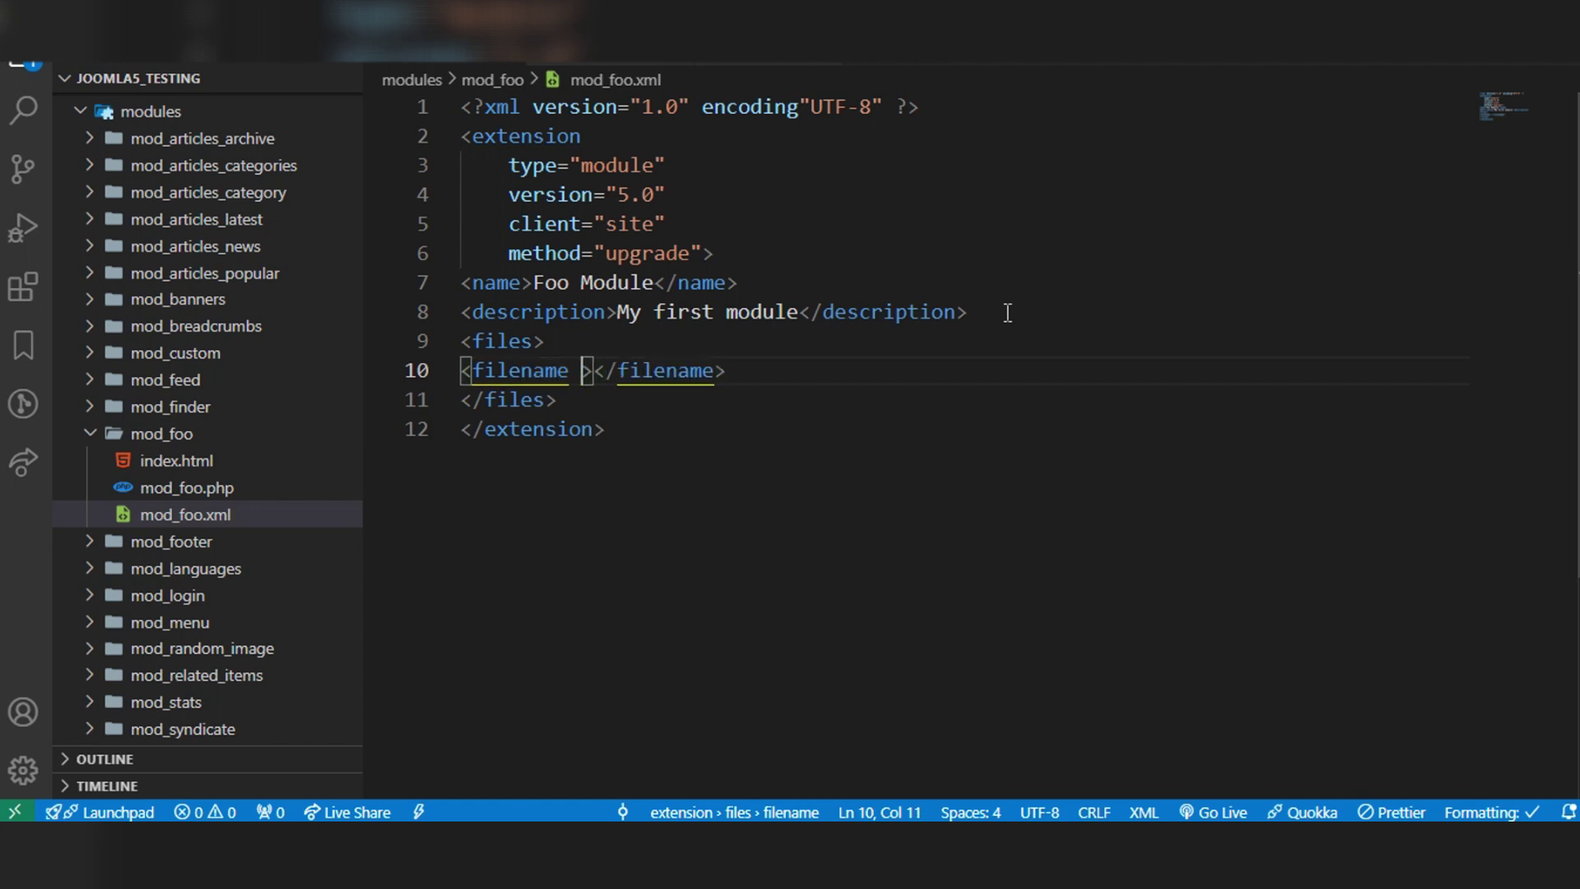
text(mo)
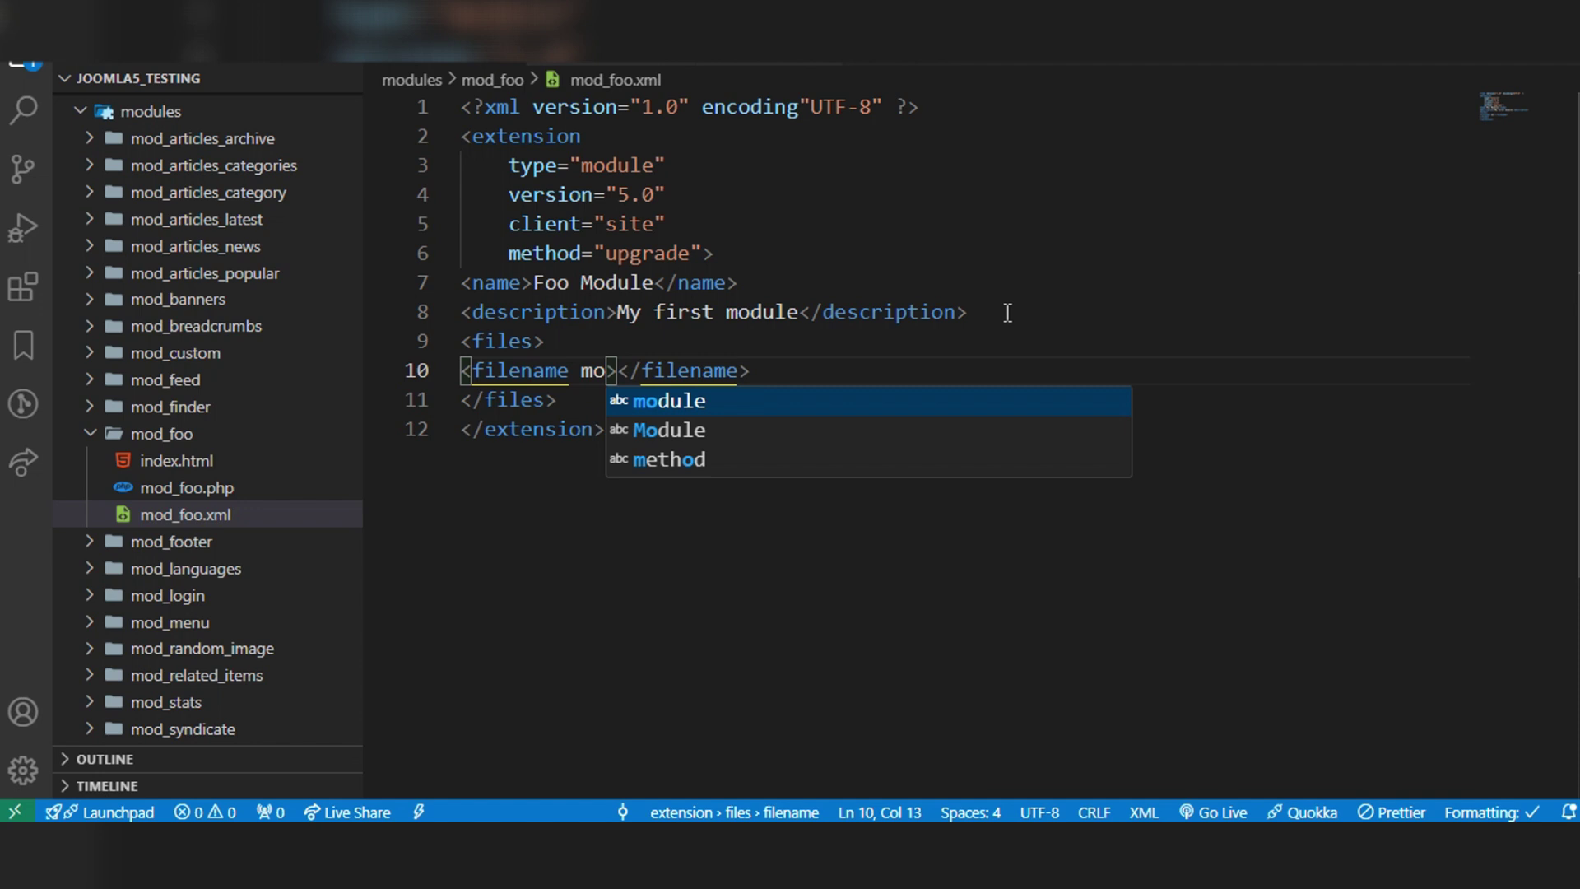
key(Tab)
text(=")
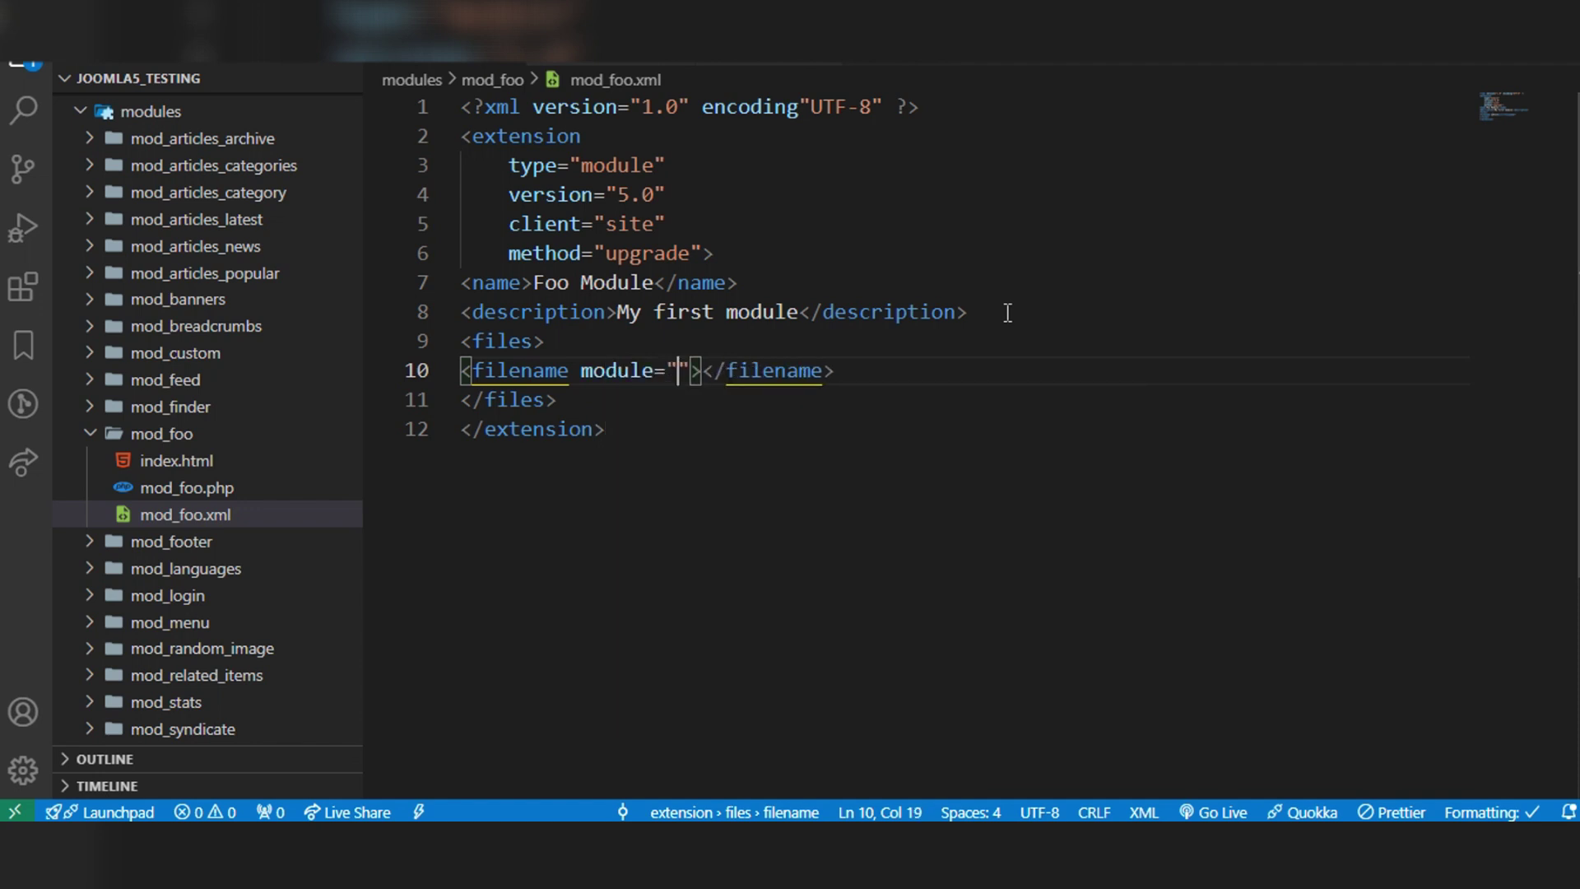
text(mod_)
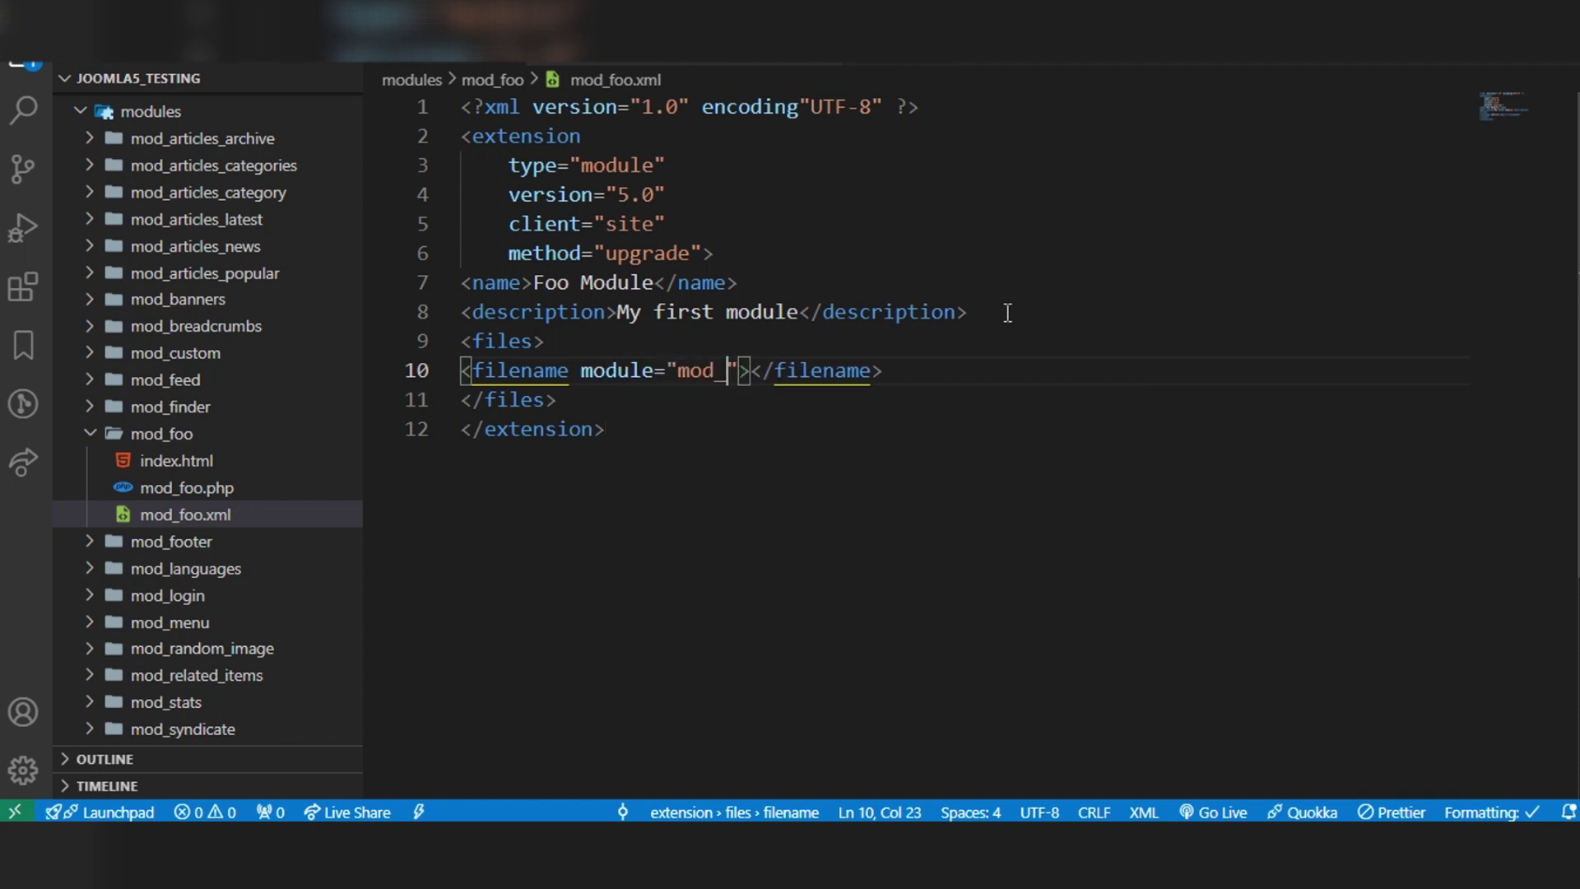
text(foo)
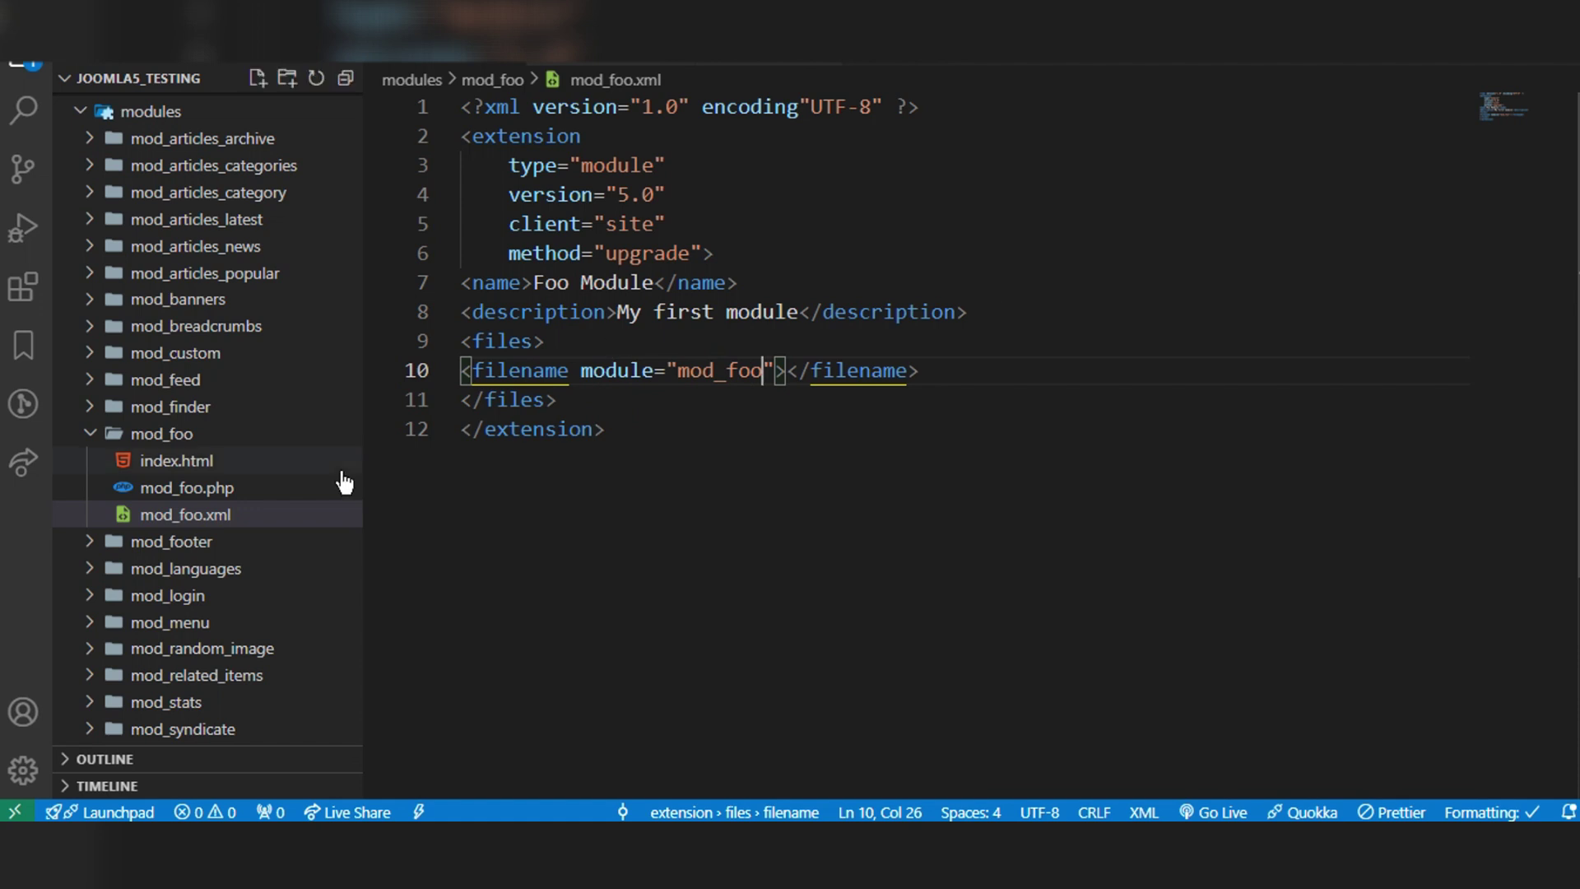
click(789, 370)
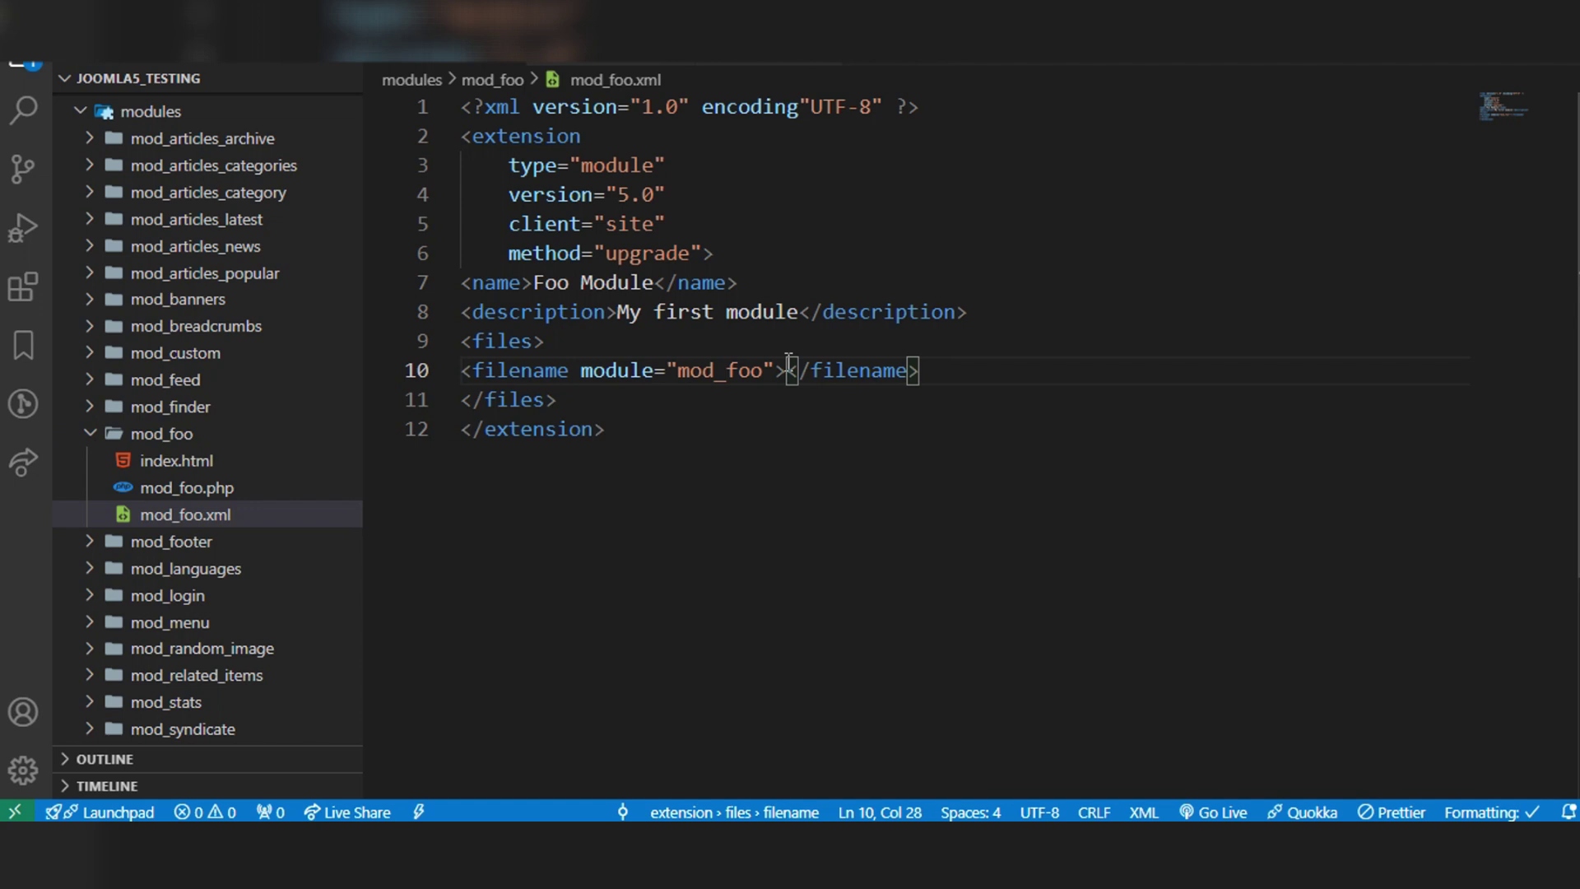
text(mod)
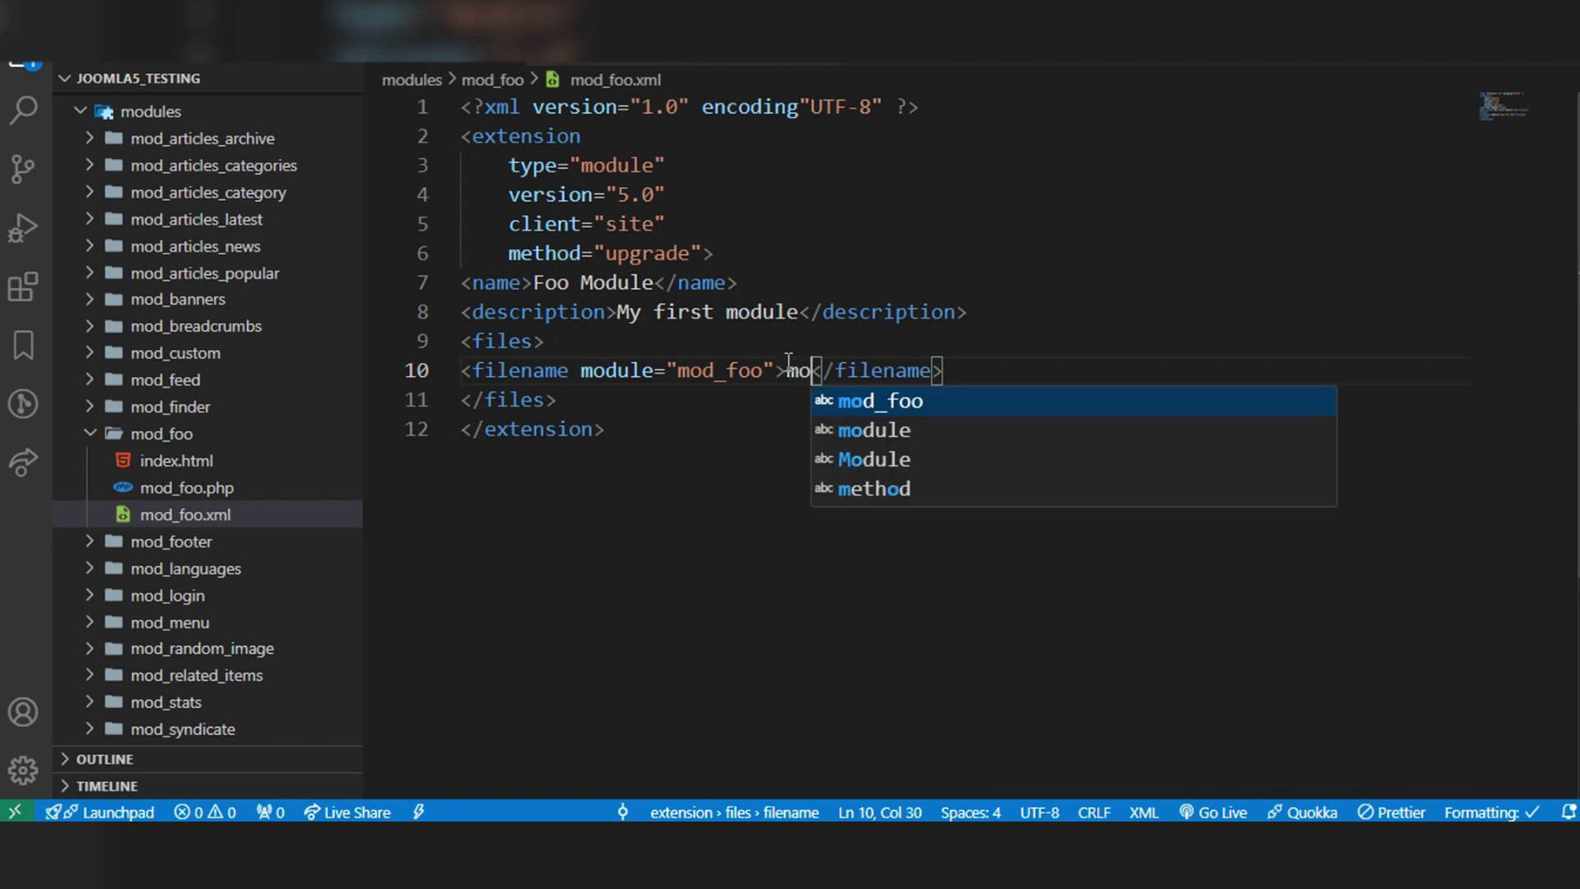
text(_foo.php)
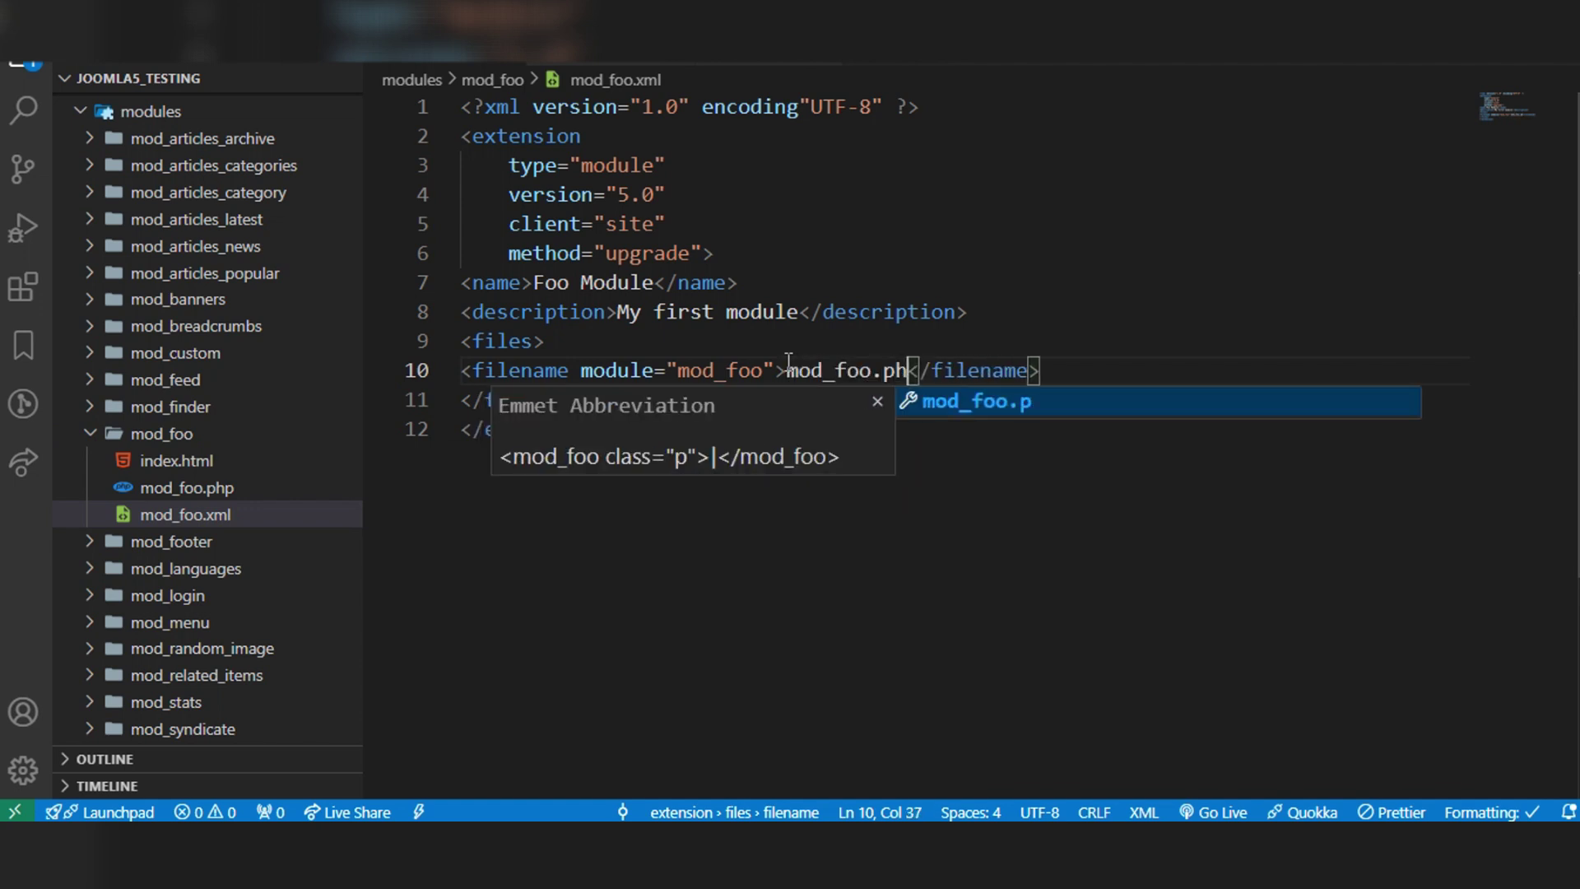
click(870, 369)
click(932, 371)
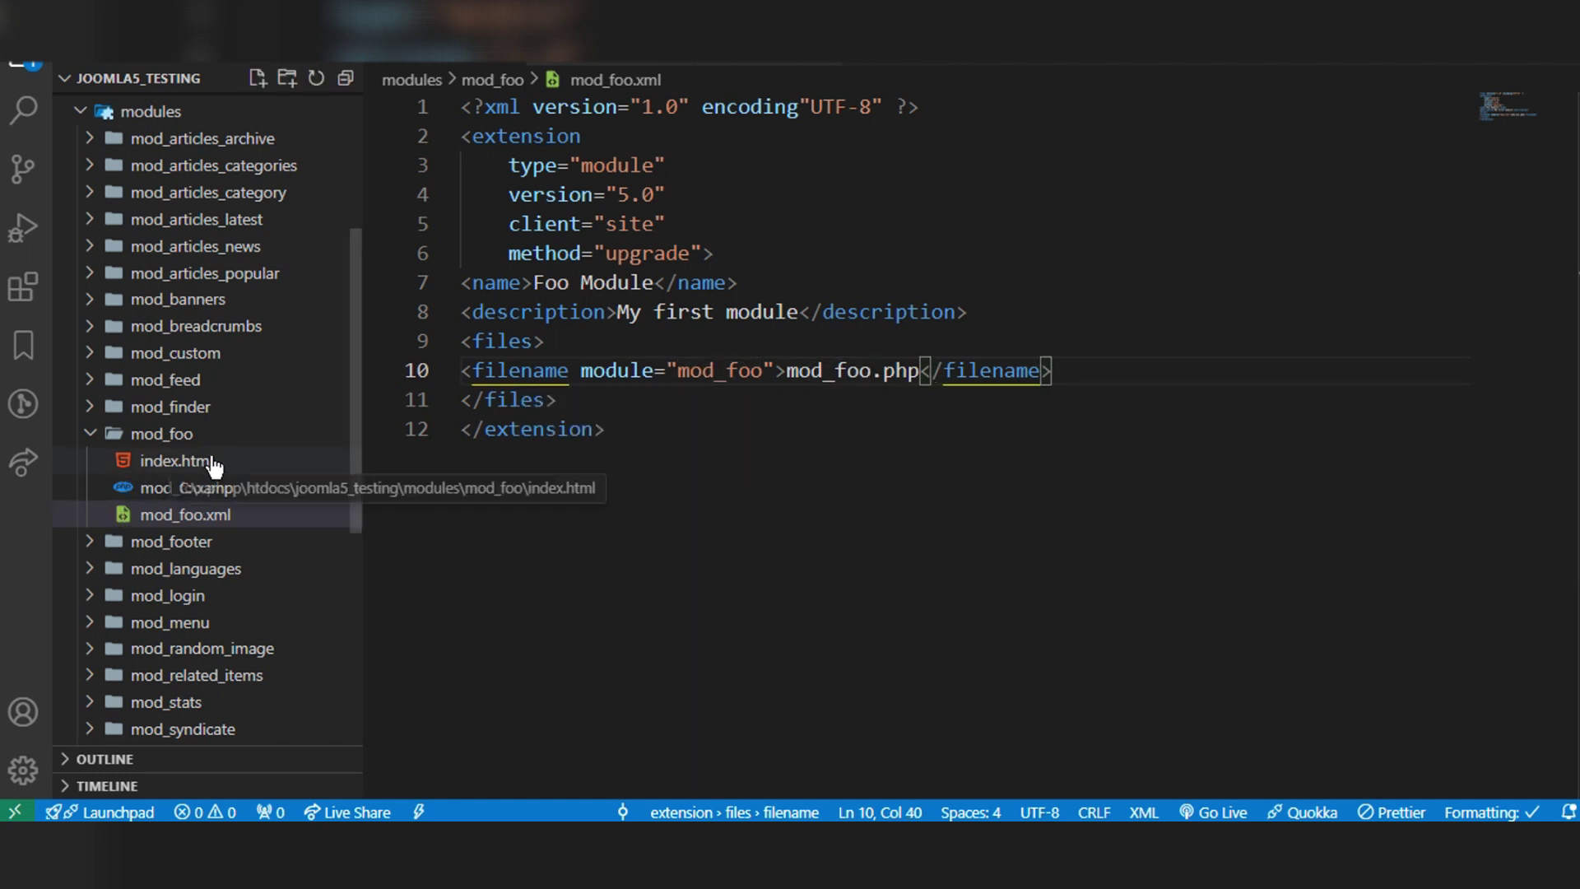
Add <filename>index.html</filename> on a new line below the mod_foo.php entry.
click(1087, 380)
key(Return)
text(,f)
key(BackSpace)
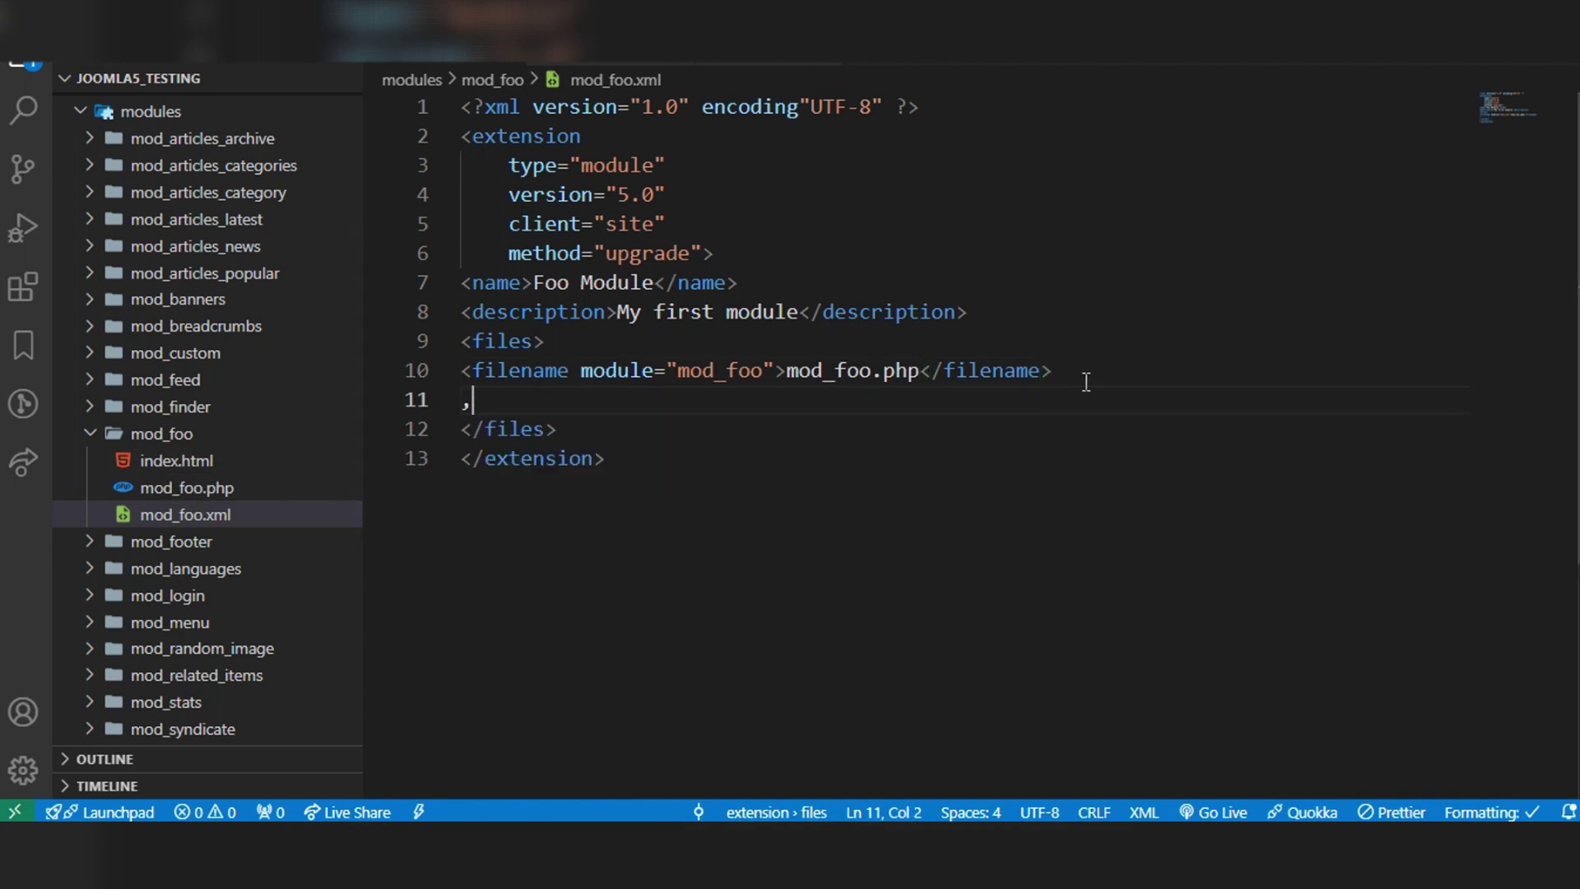
key(BackSpace)
text(<file)
key(Tab)
text(>)
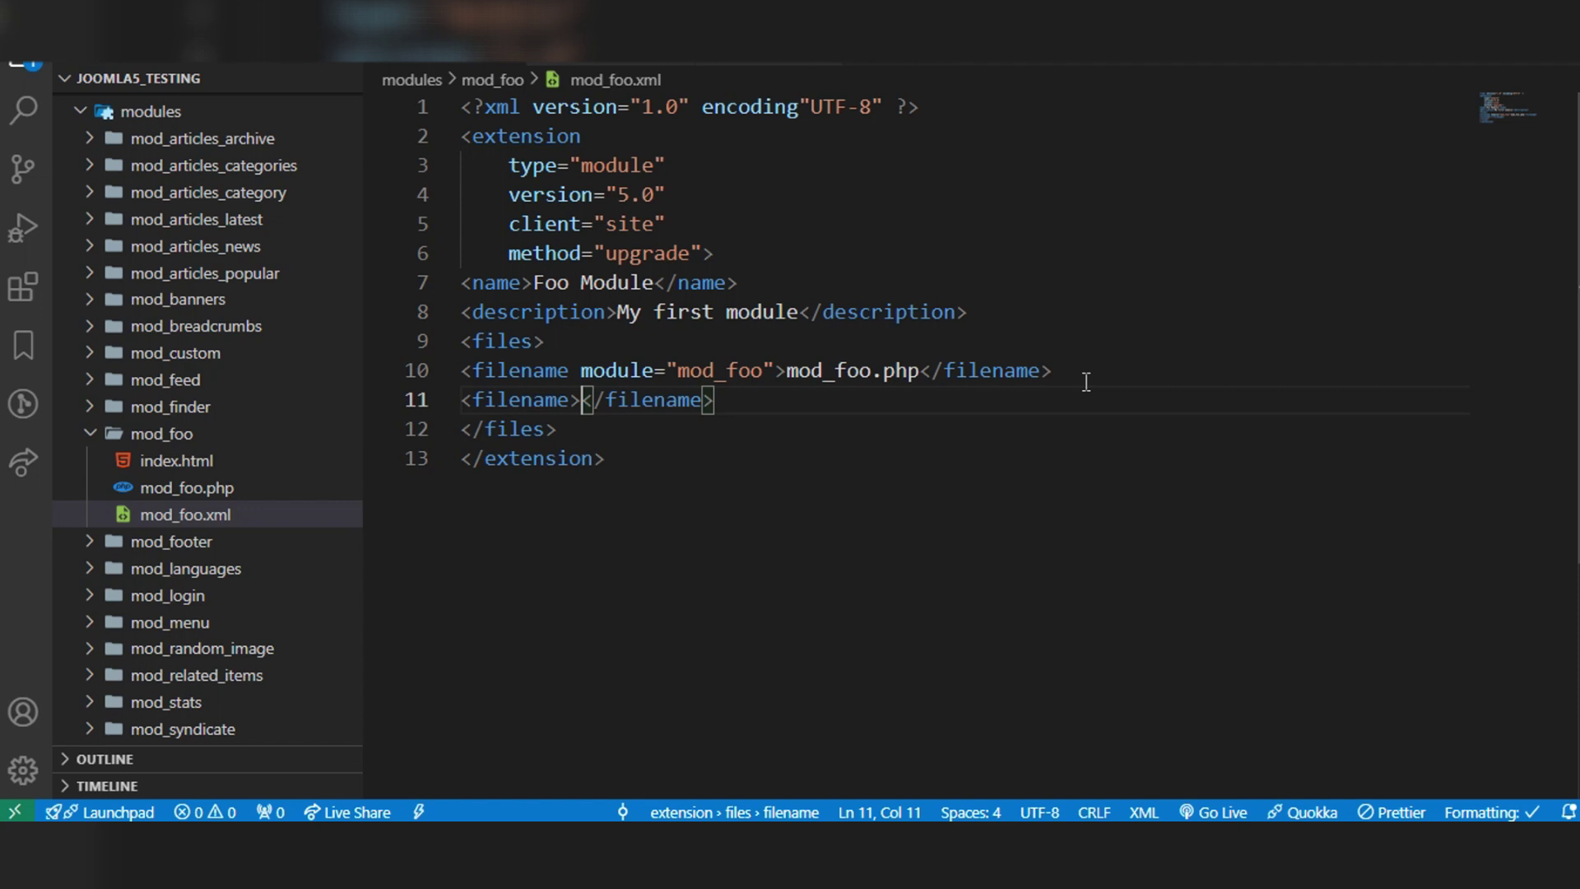
text(index.ht)
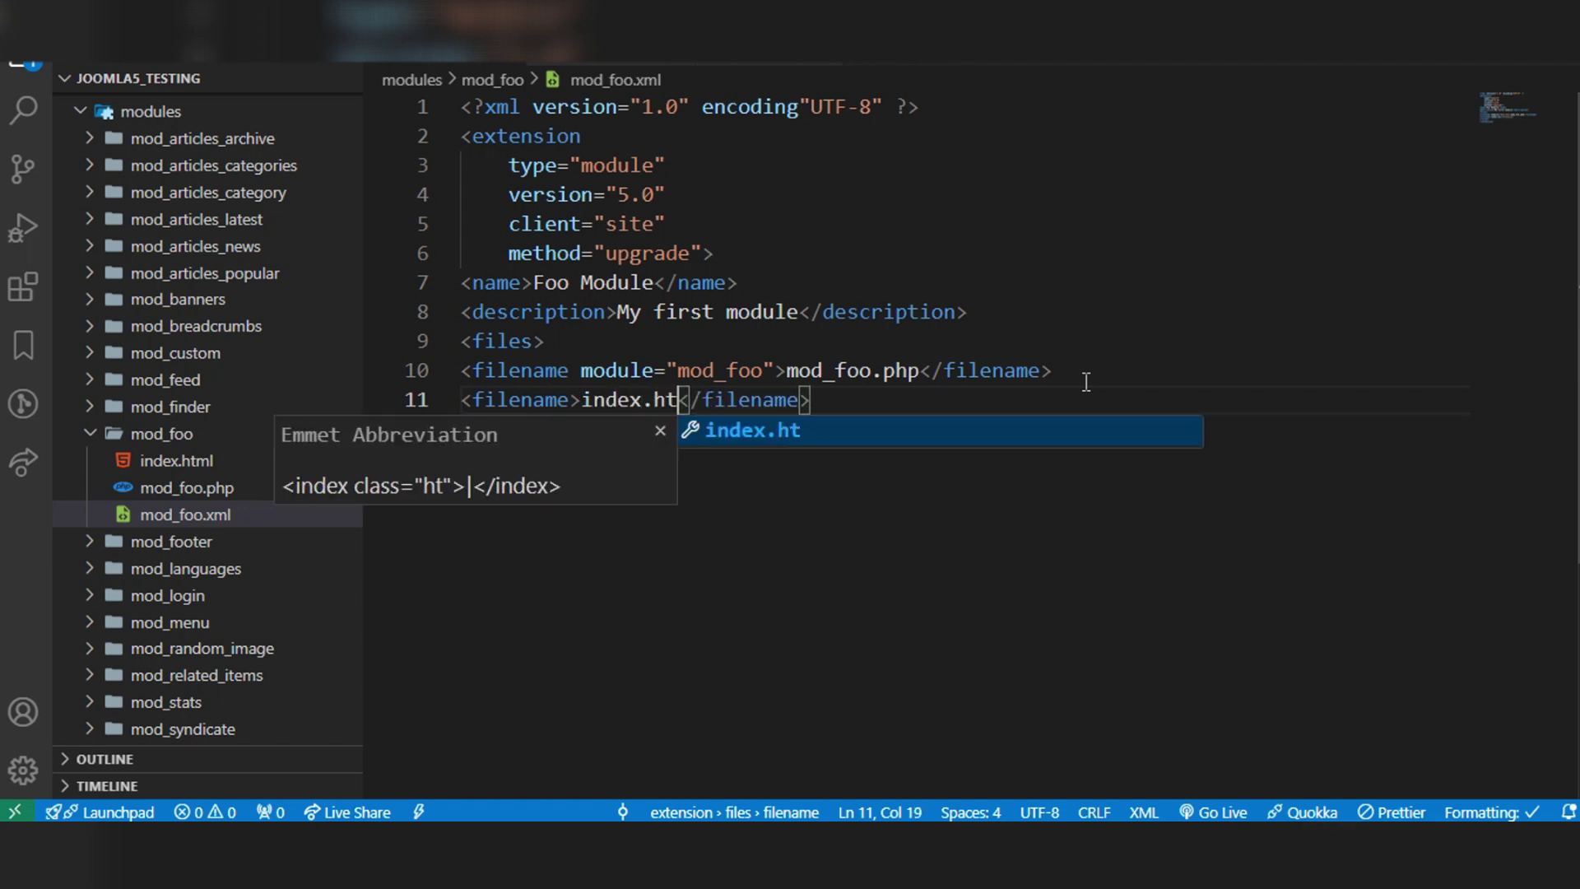
text(ml)
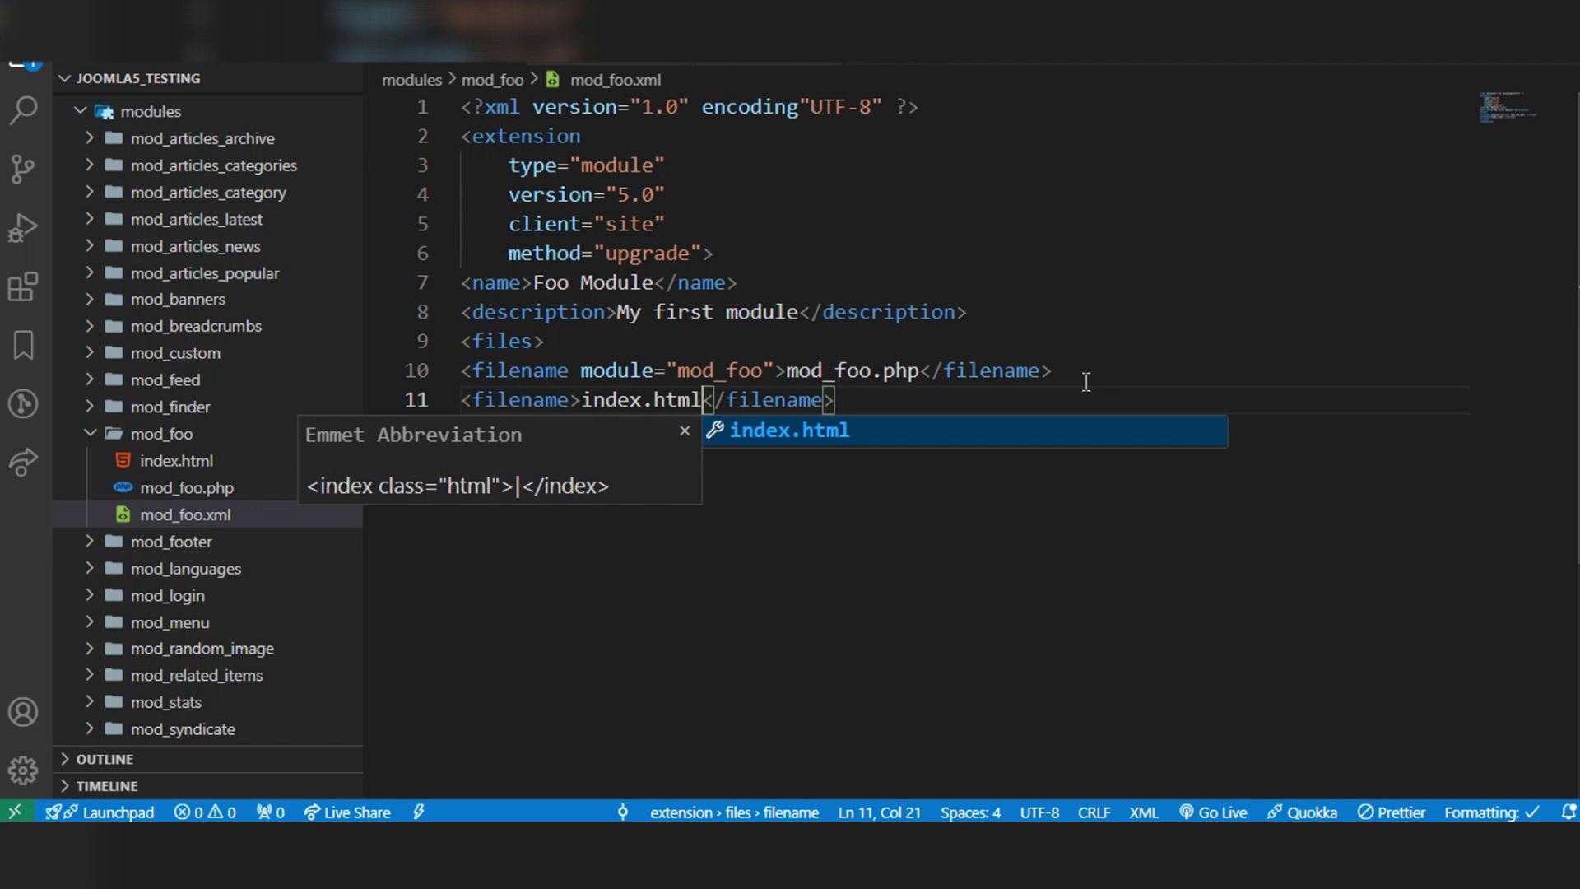
click(583, 400)
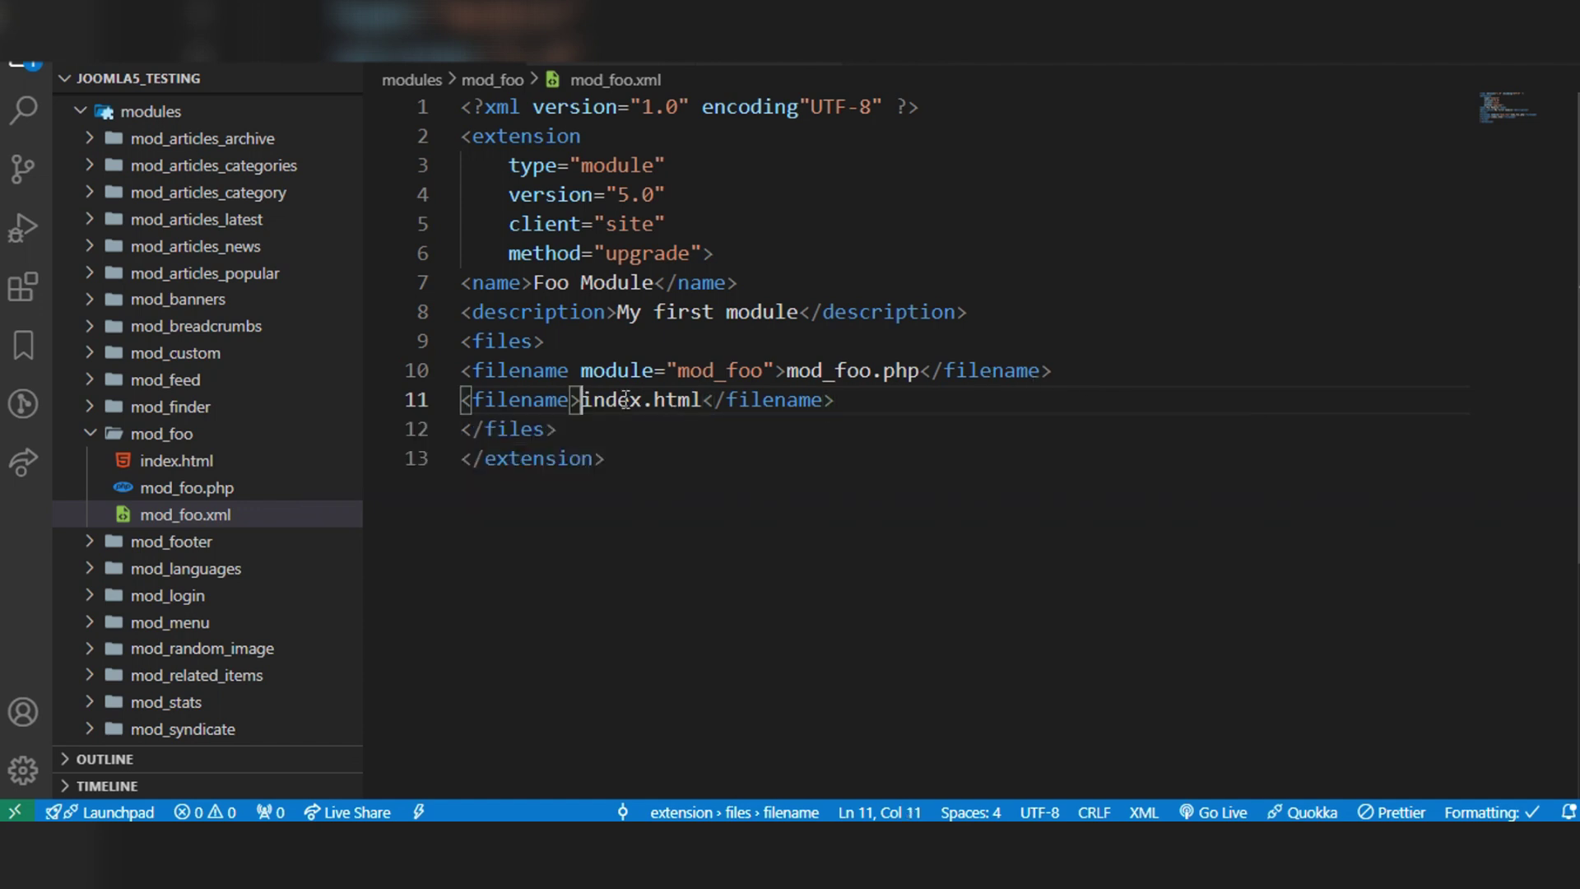
Highlight the mod_foo.php and index.html filename entries to review them.
drag(583, 400, 689, 400)
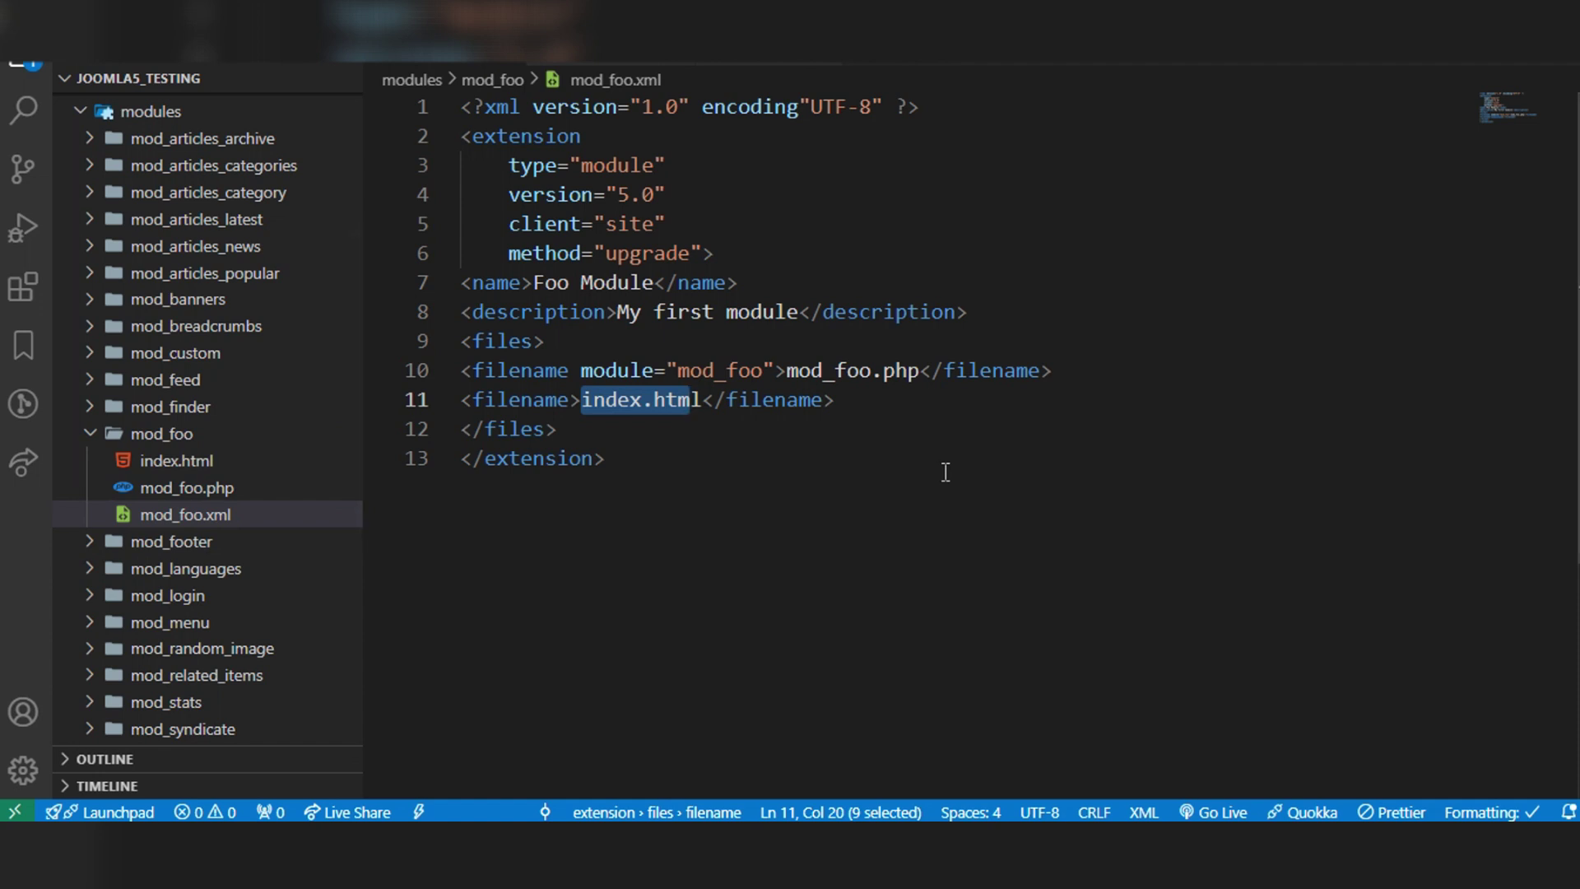
drag(462, 370, 544, 371)
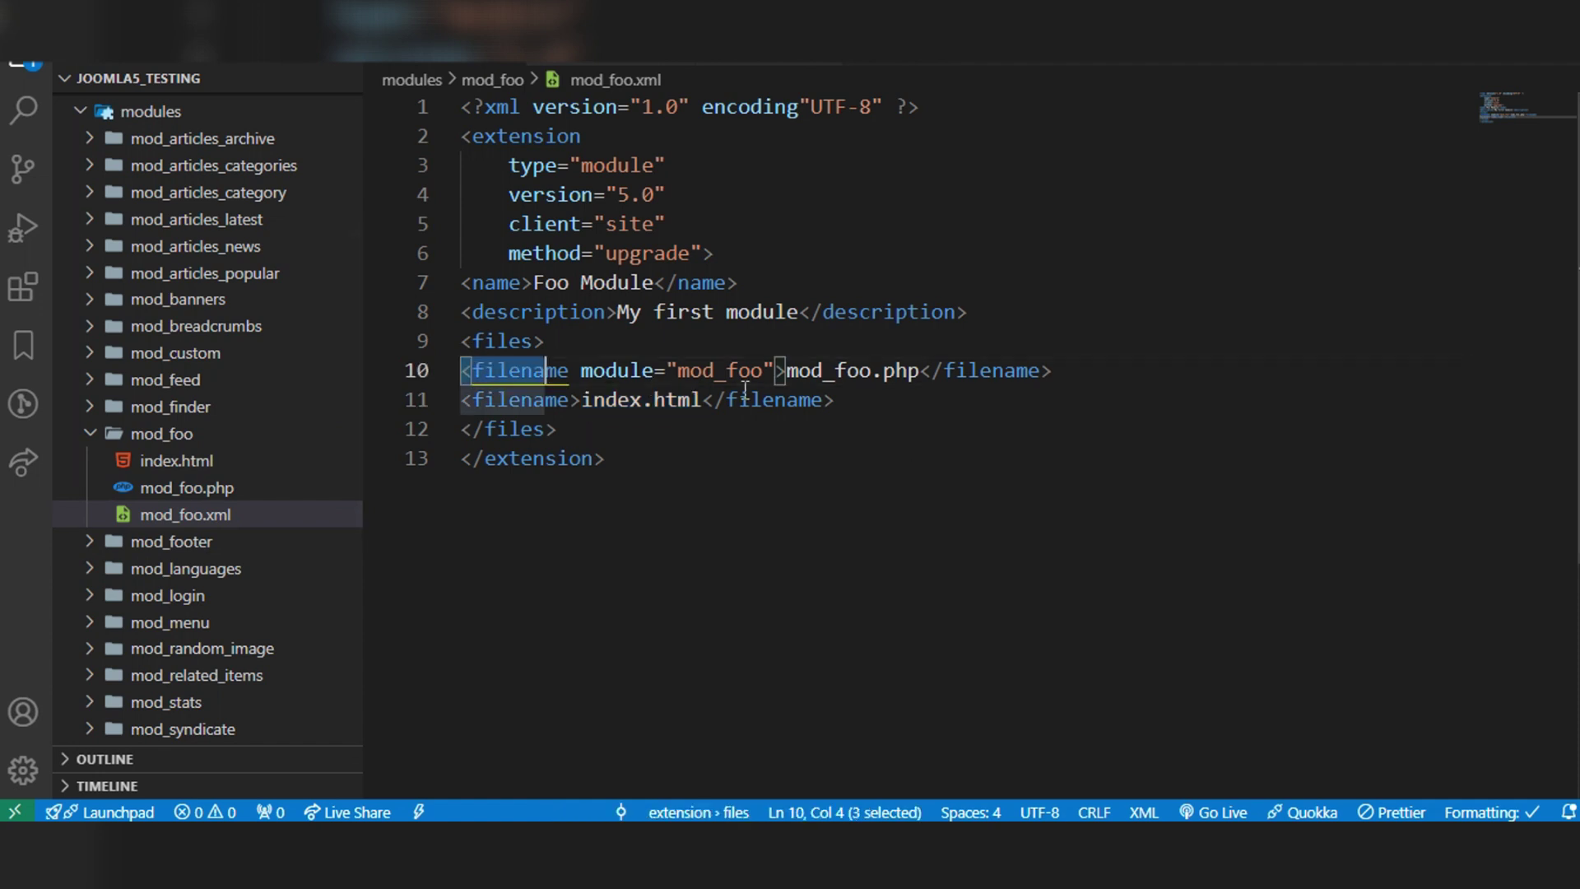
drag(745, 393, 740, 400)
click(741, 400)
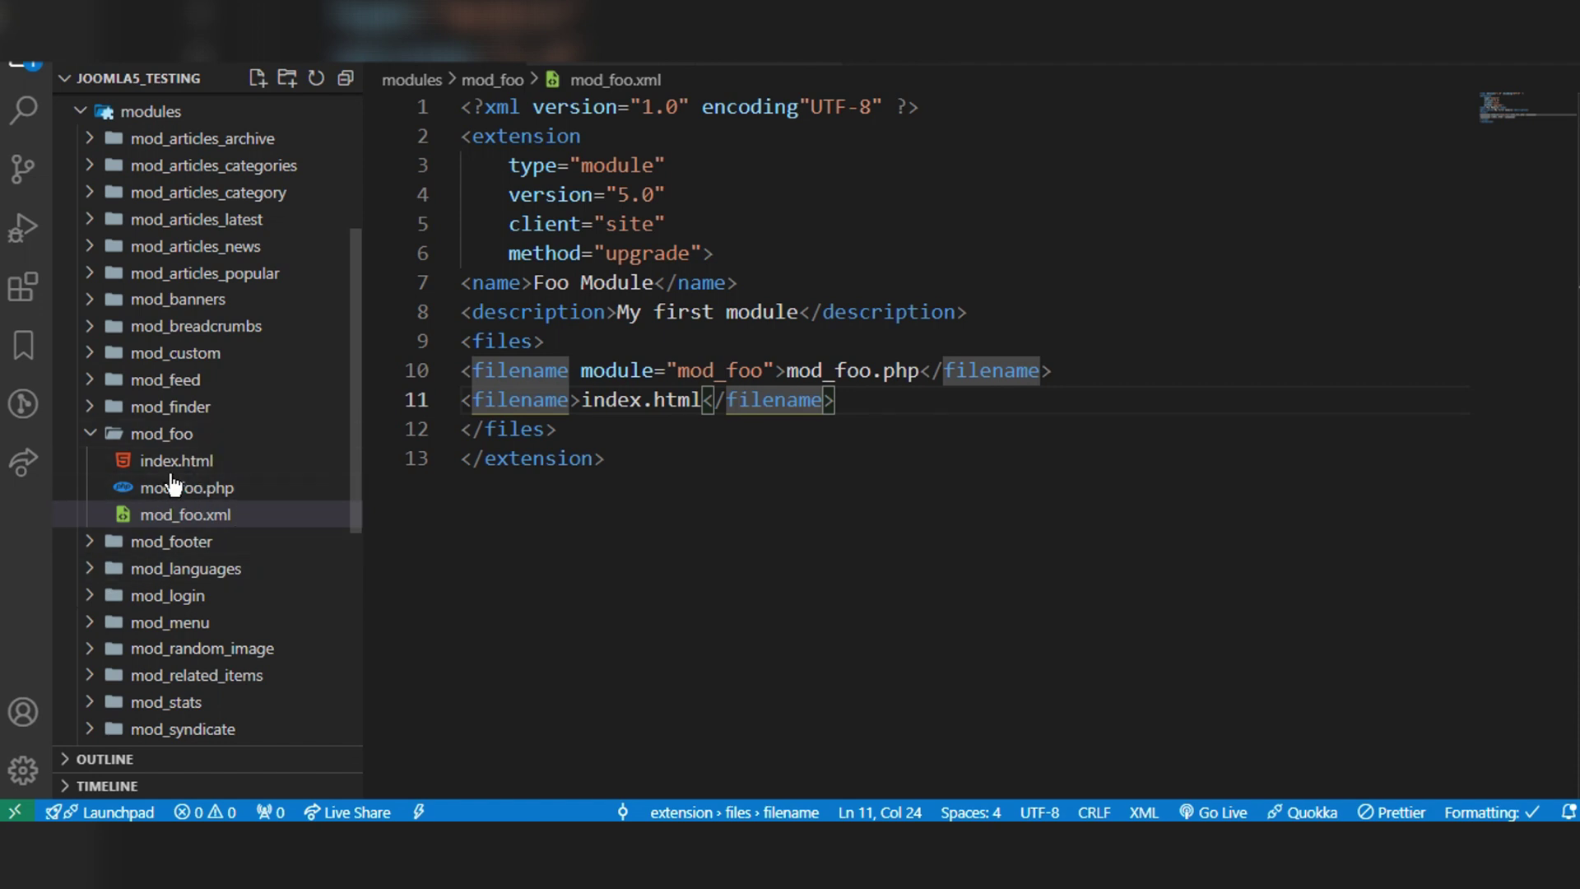
click(868, 411)
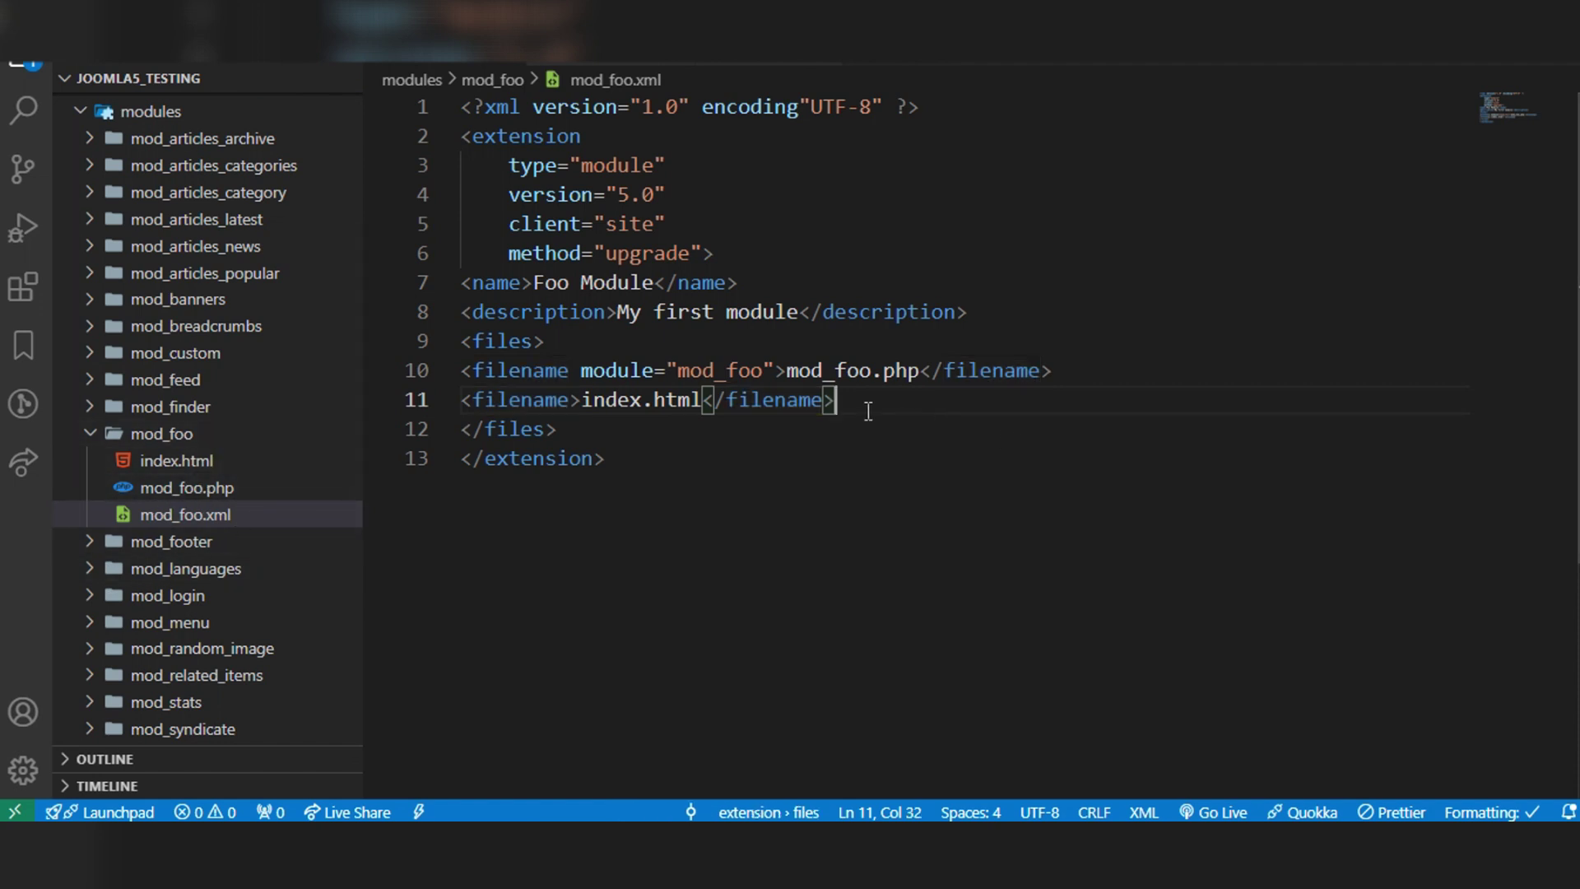
scroll(869, 411, down, 2)
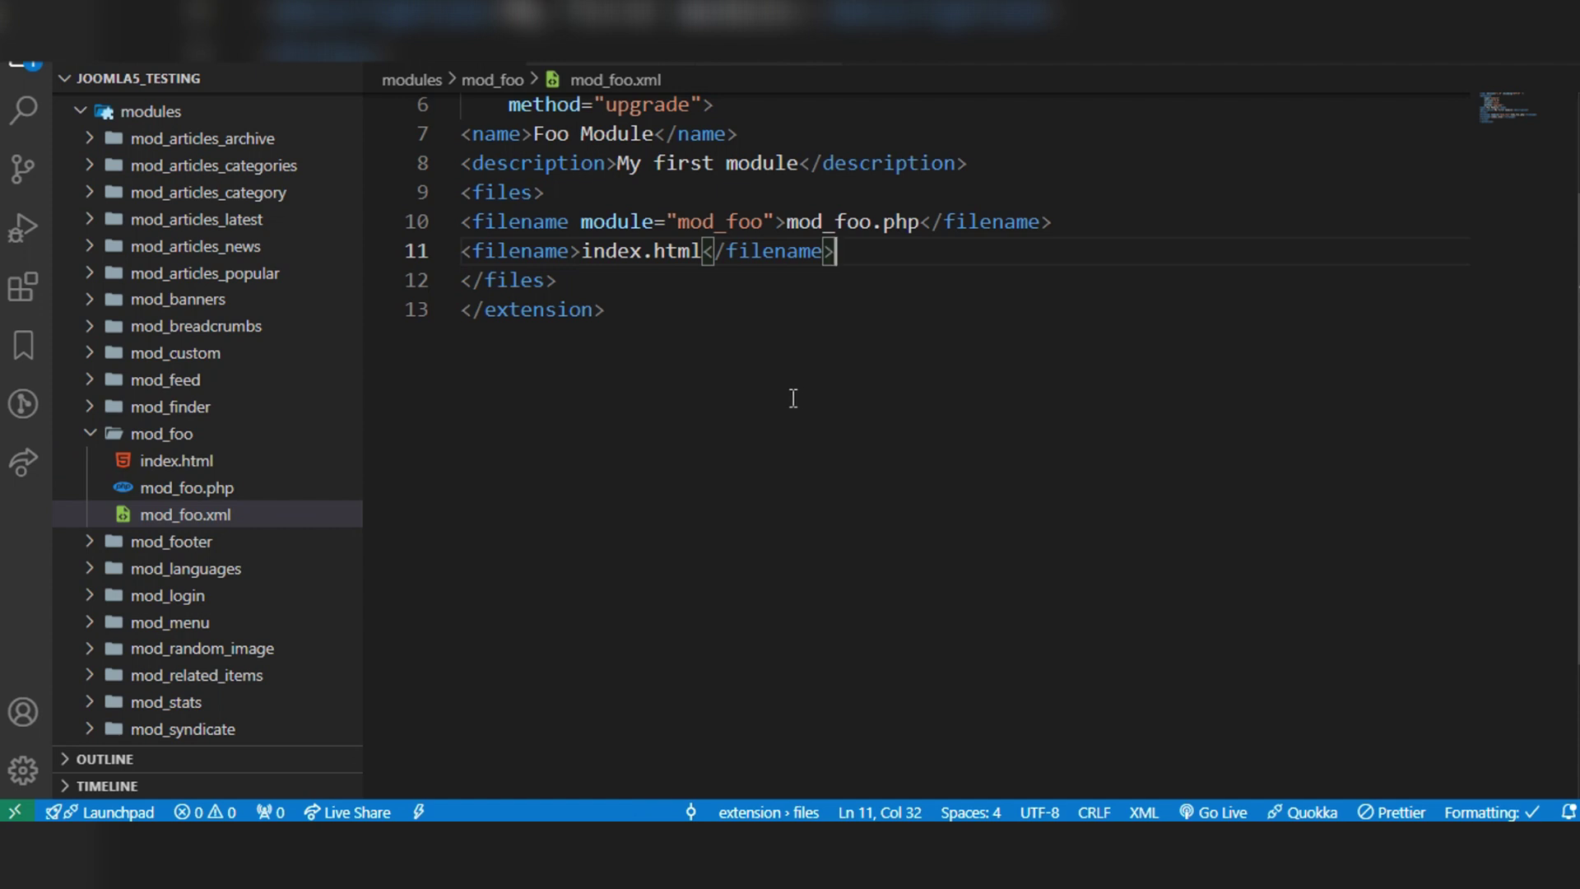
scroll(544, 308, up, 3)
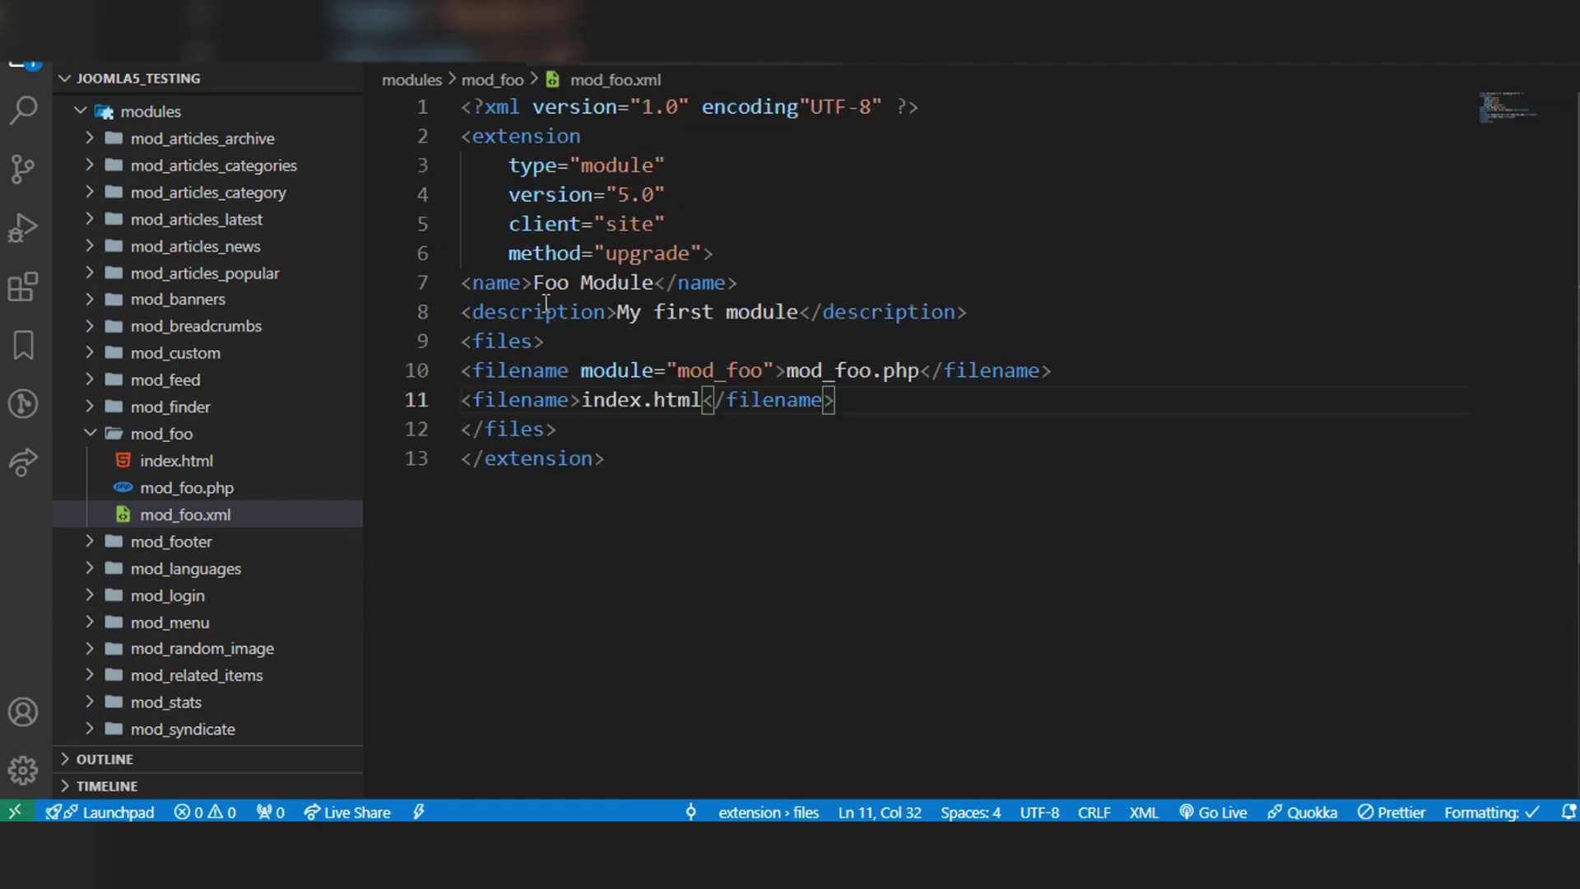
click(966, 369)
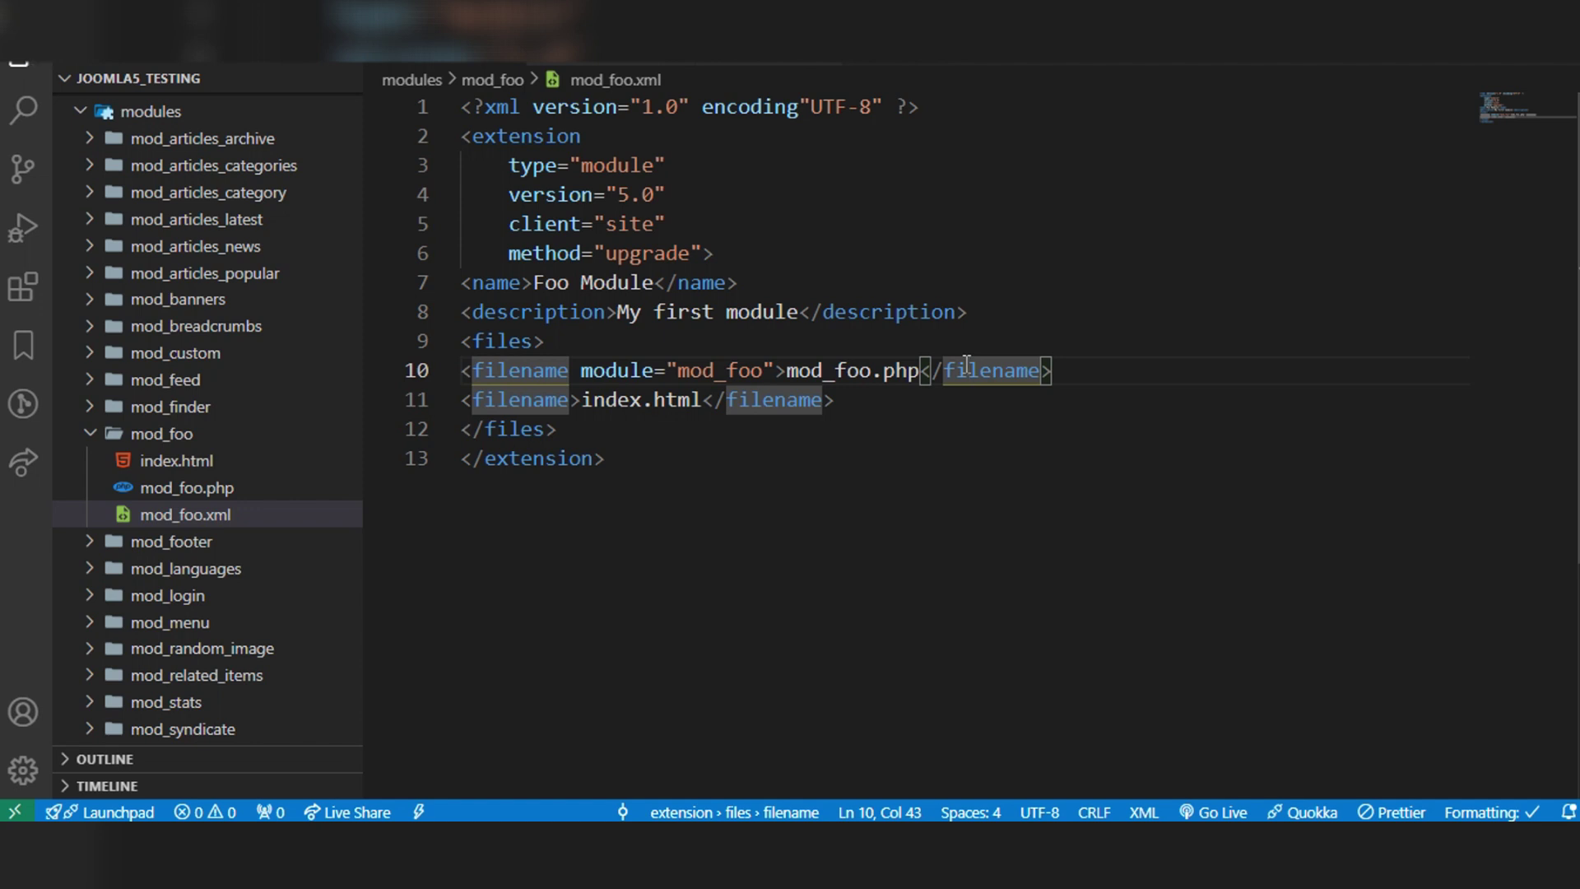
click(867, 258)
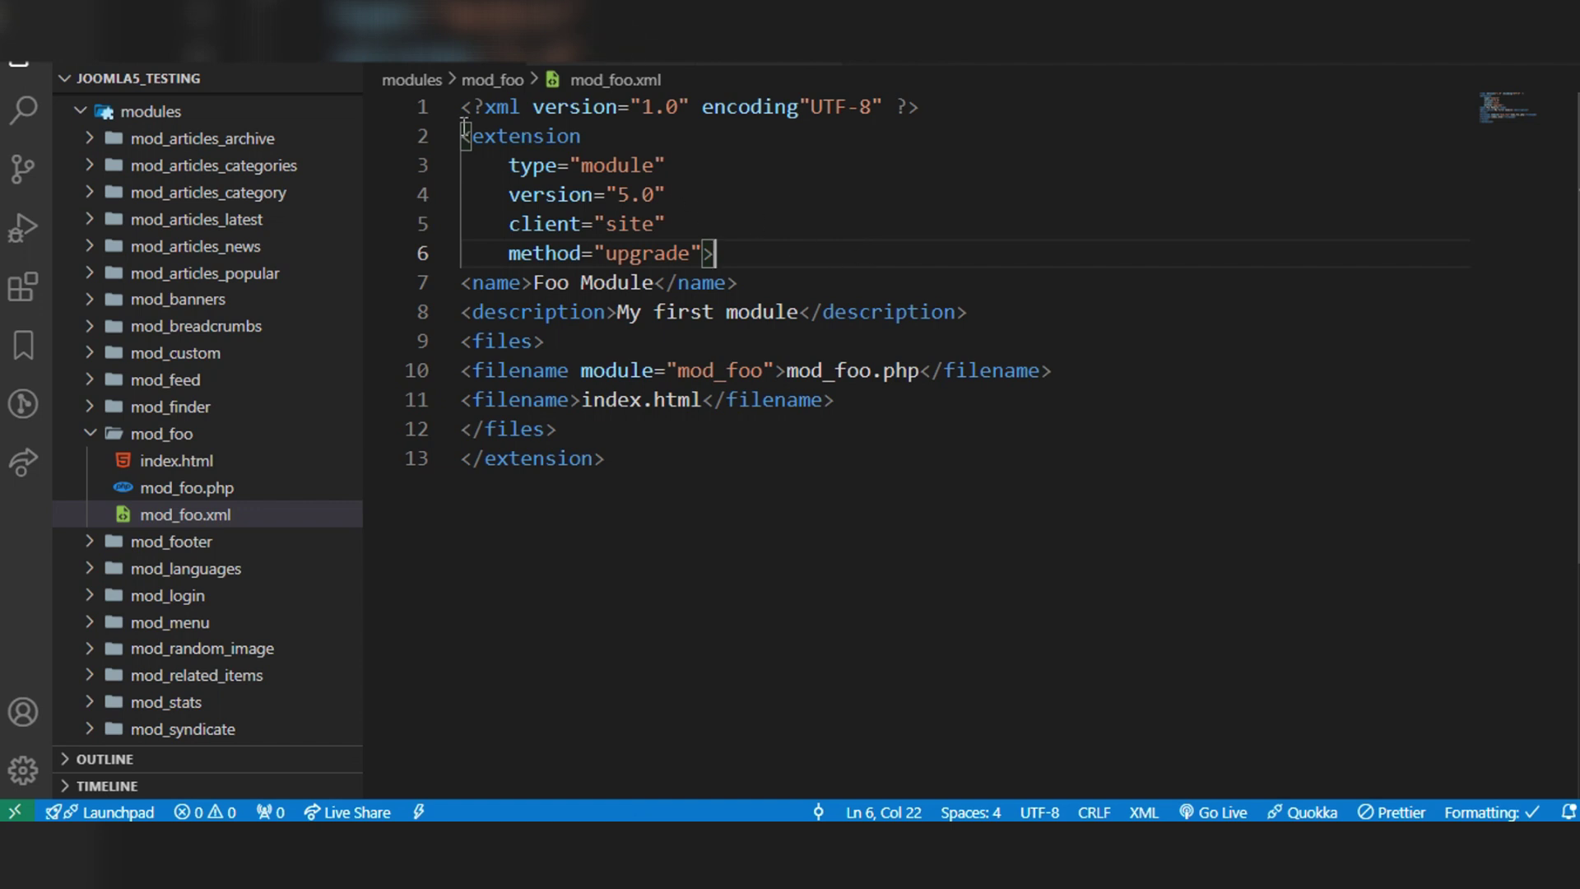
click(484, 106)
double_click(494, 106)
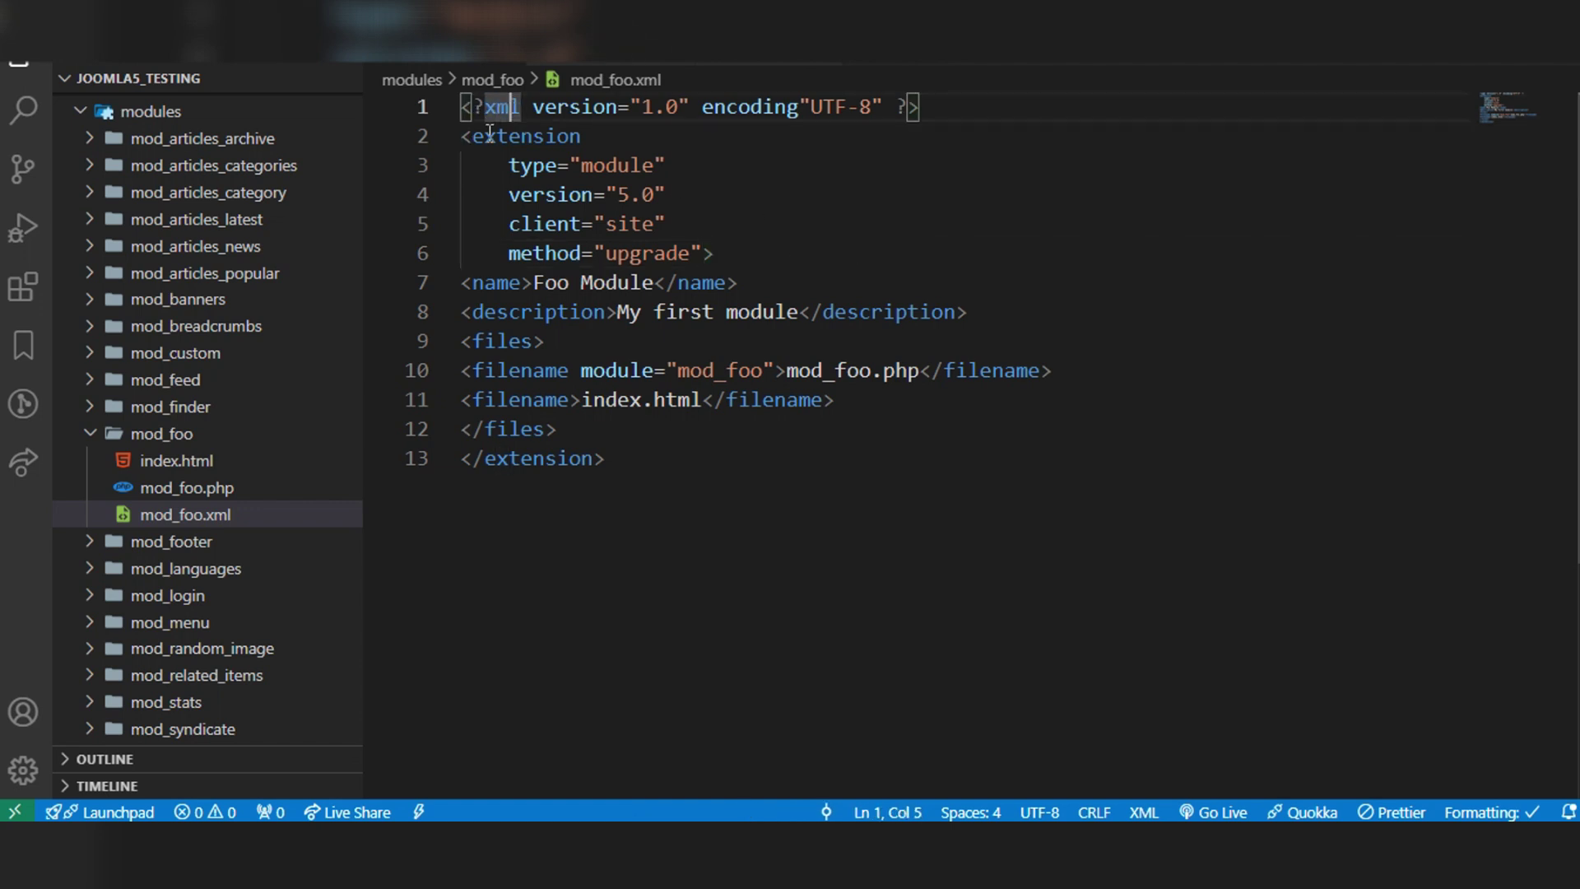
drag(460, 136, 668, 165)
click(667, 166)
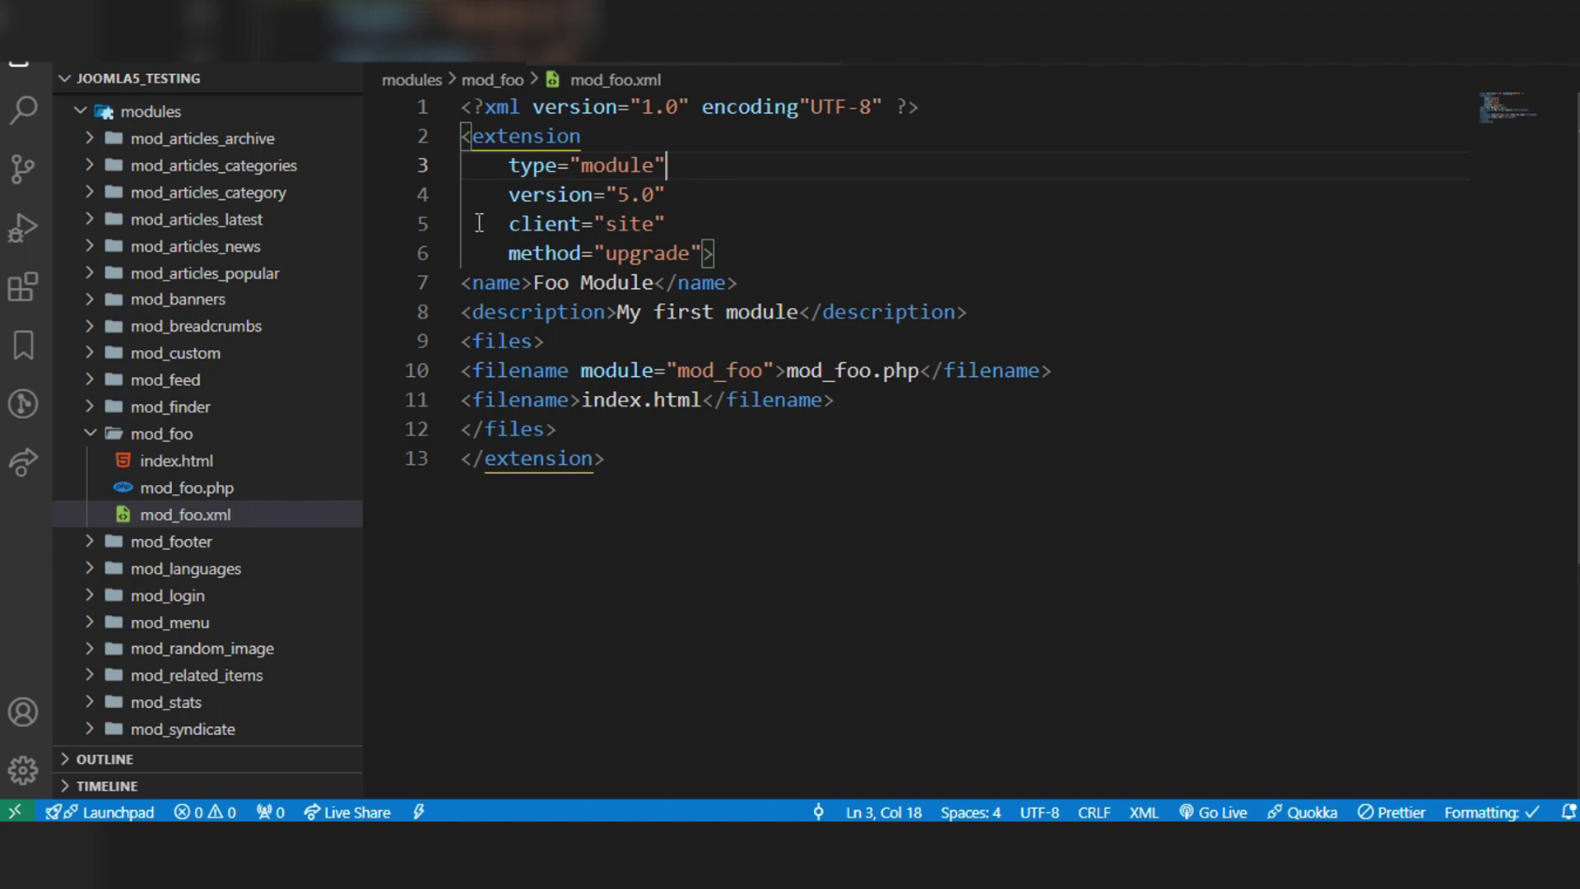
drag(545, 312, 653, 312)
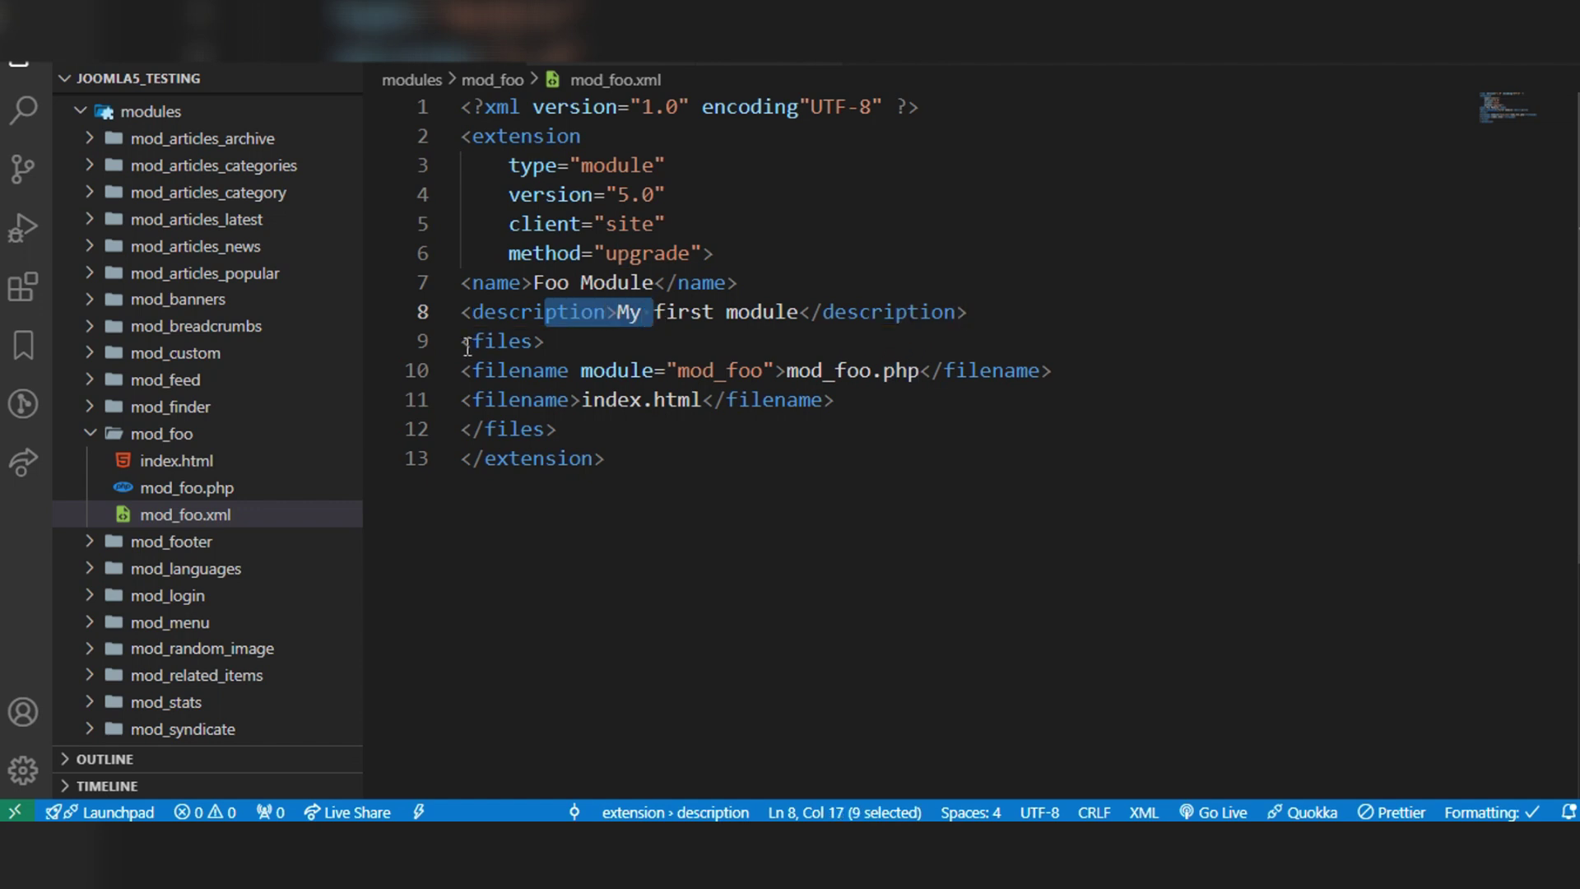
drag(462, 341, 562, 429)
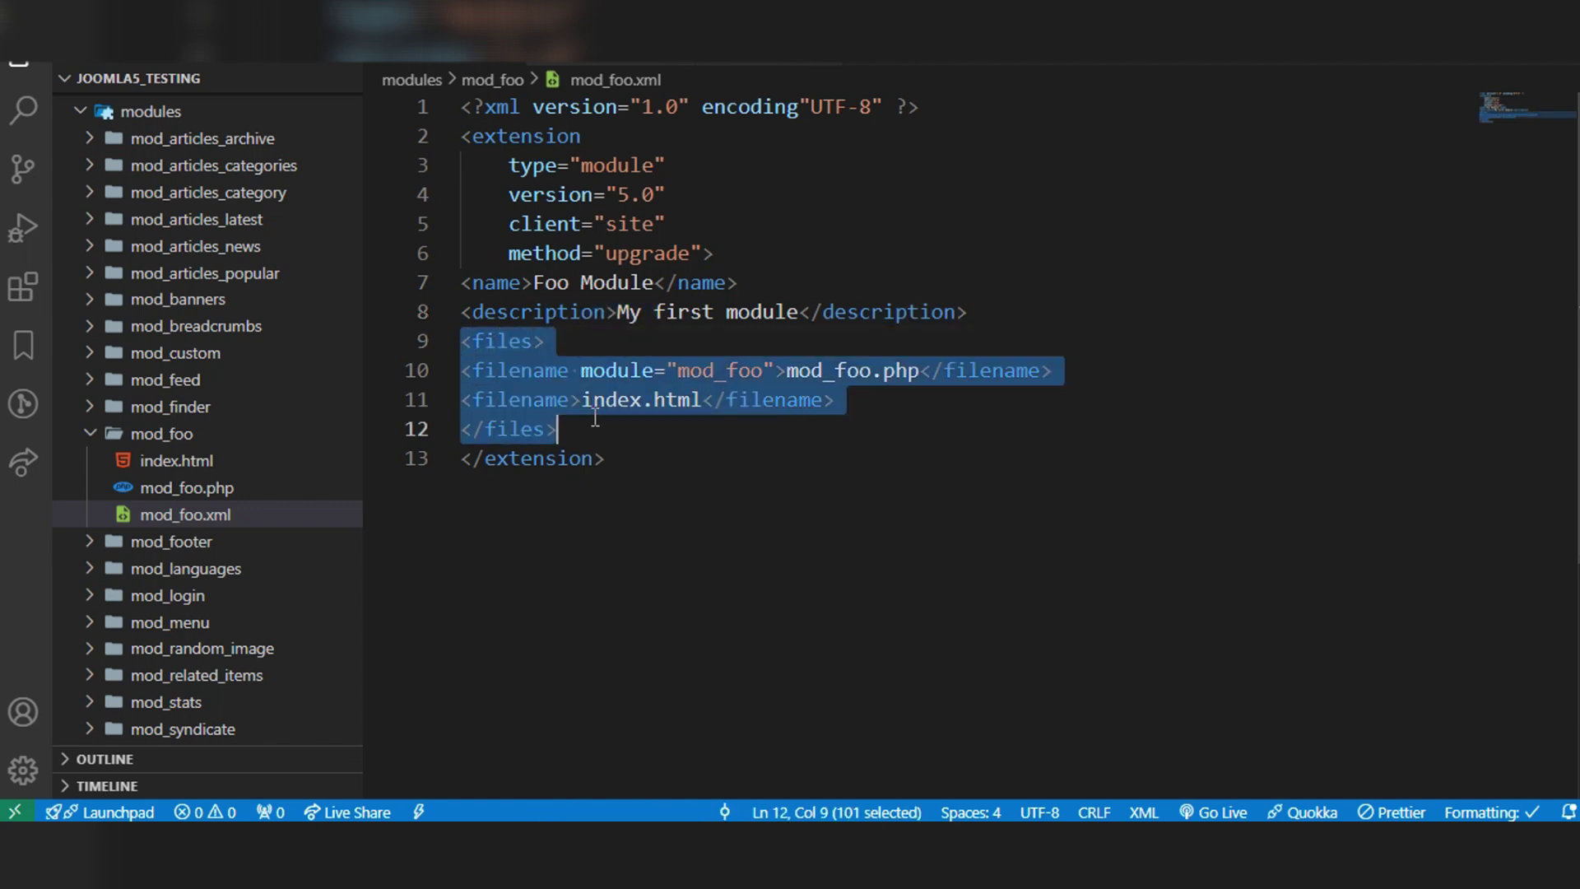
click(638, 435)
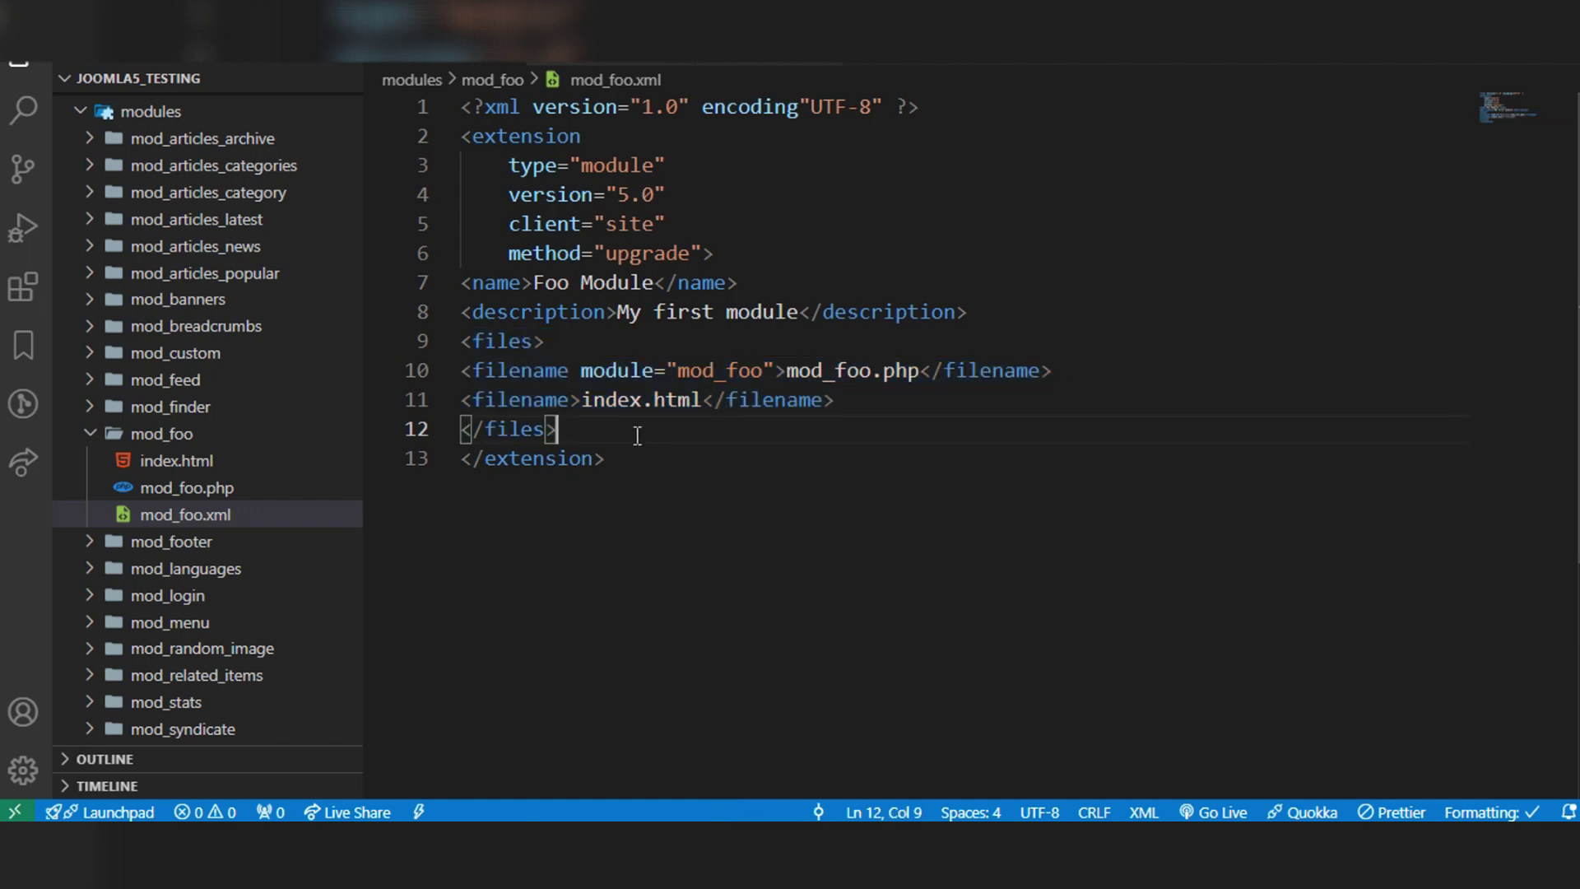
drag(605, 458, 461, 458)
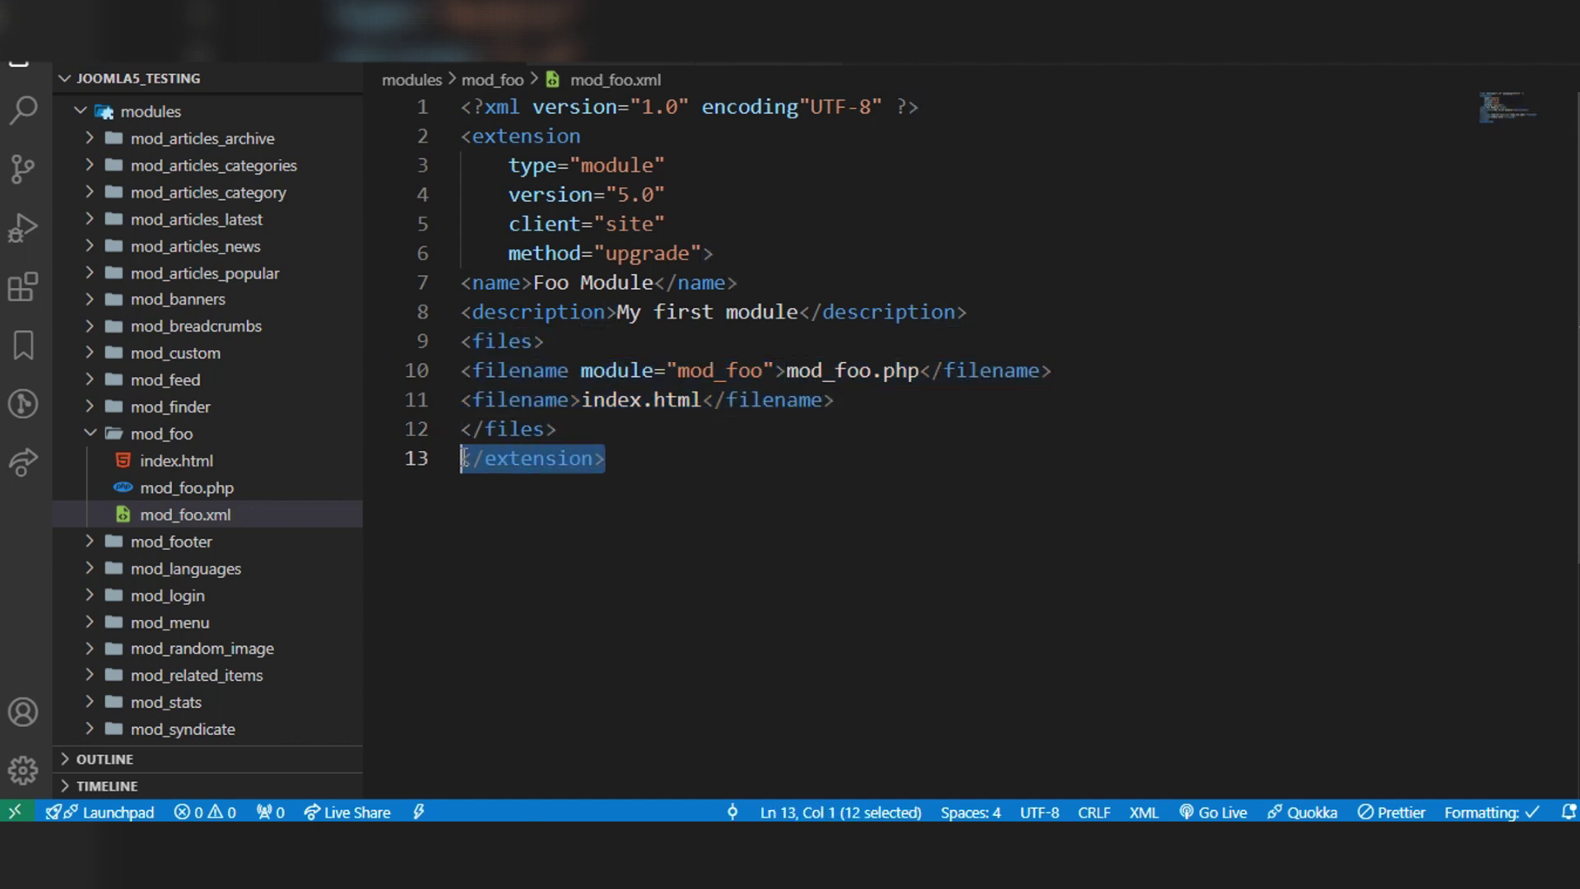
click(767, 458)
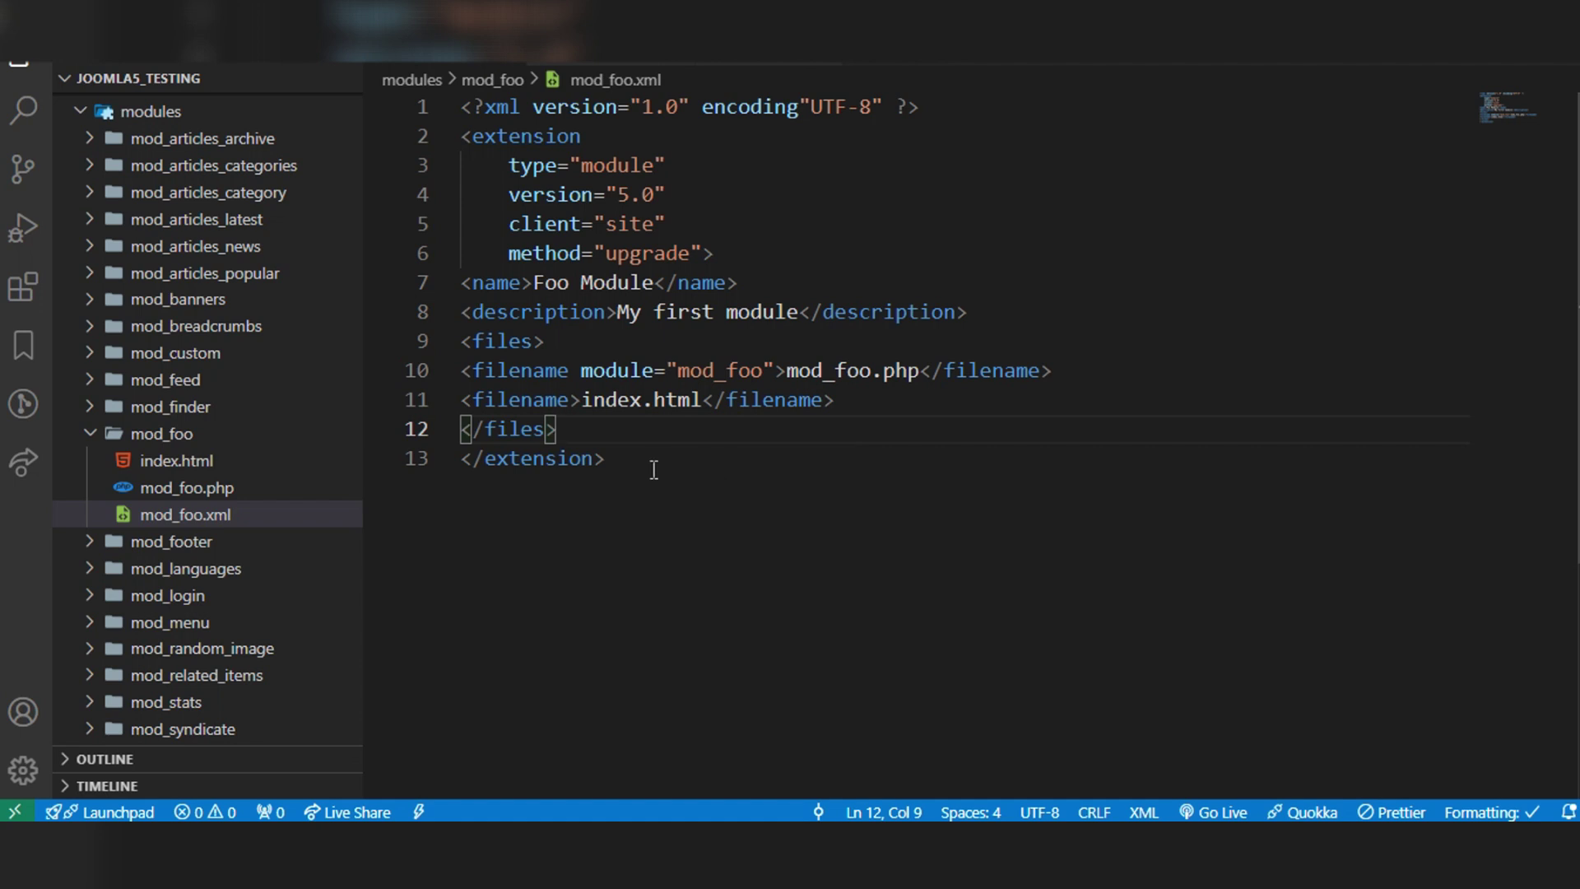
drag(650, 469, 448, 106)
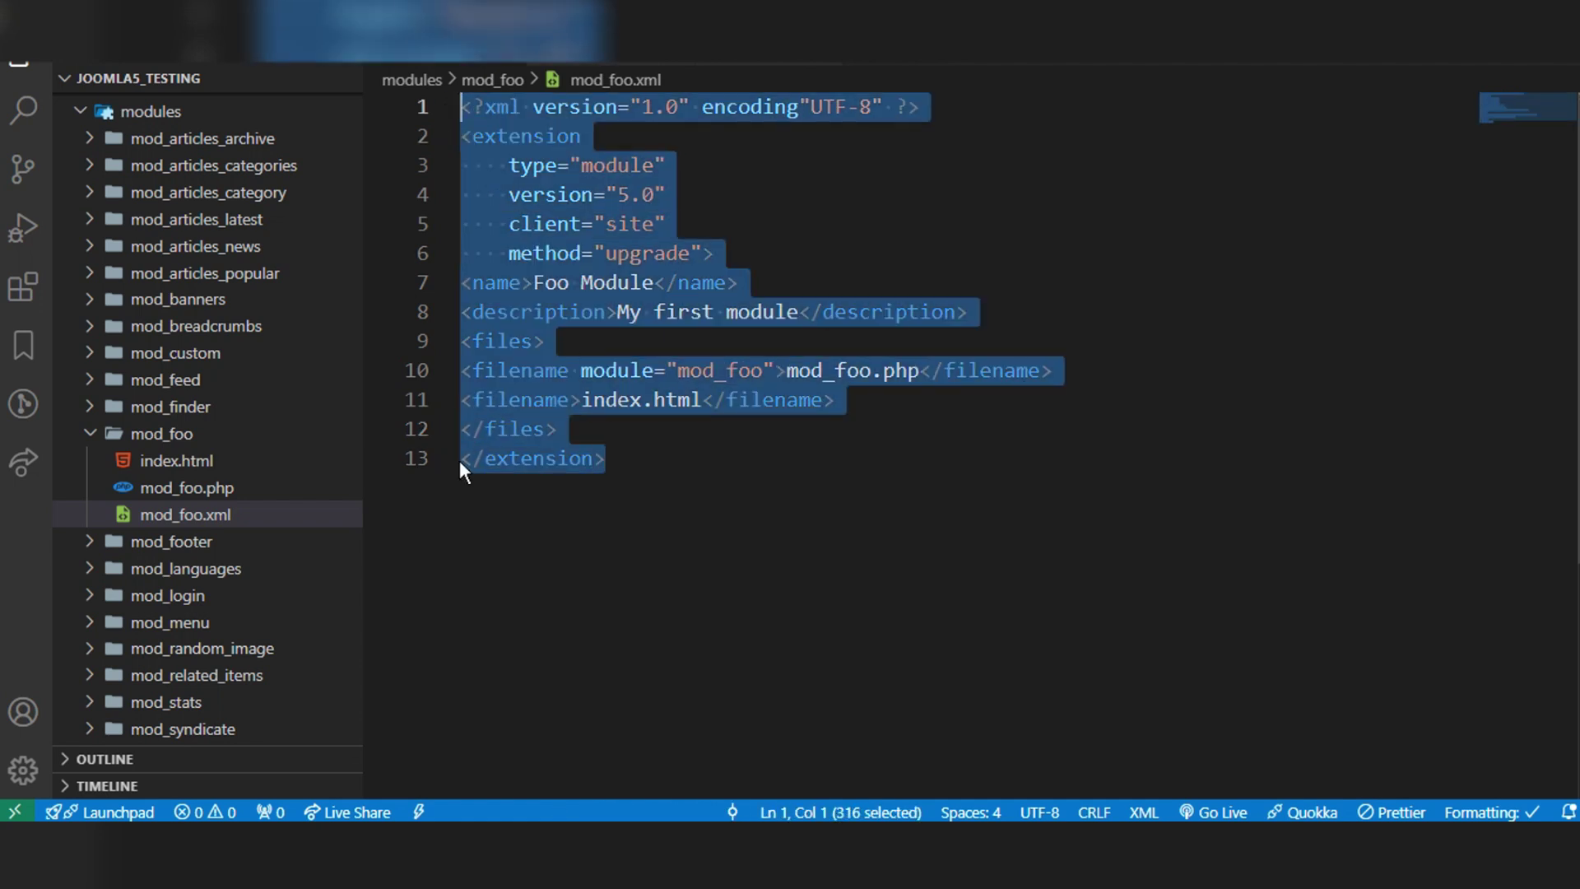
click(943, 218)
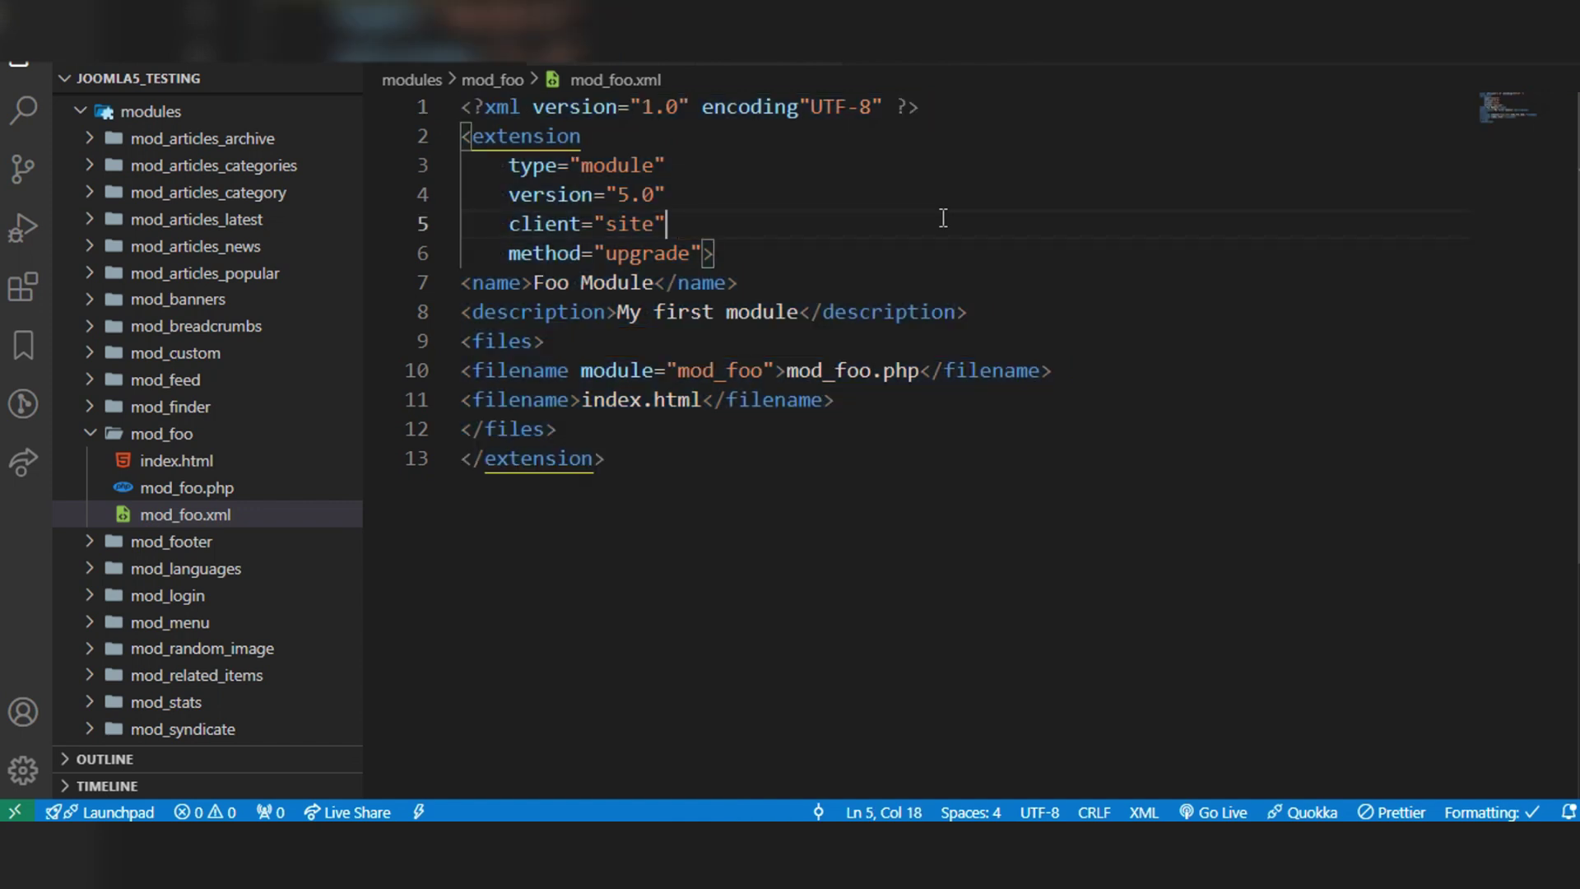